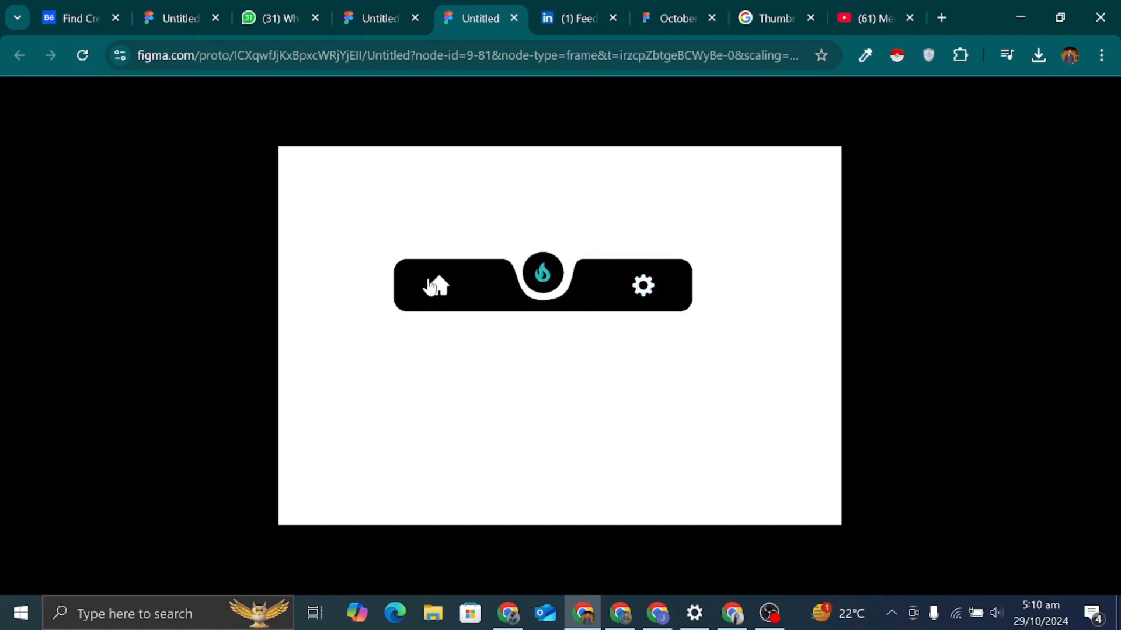
# Step: Test the navigation bar prototype by switching repeatedly between its home, flame and settings icons
pyautogui.click(433, 286)
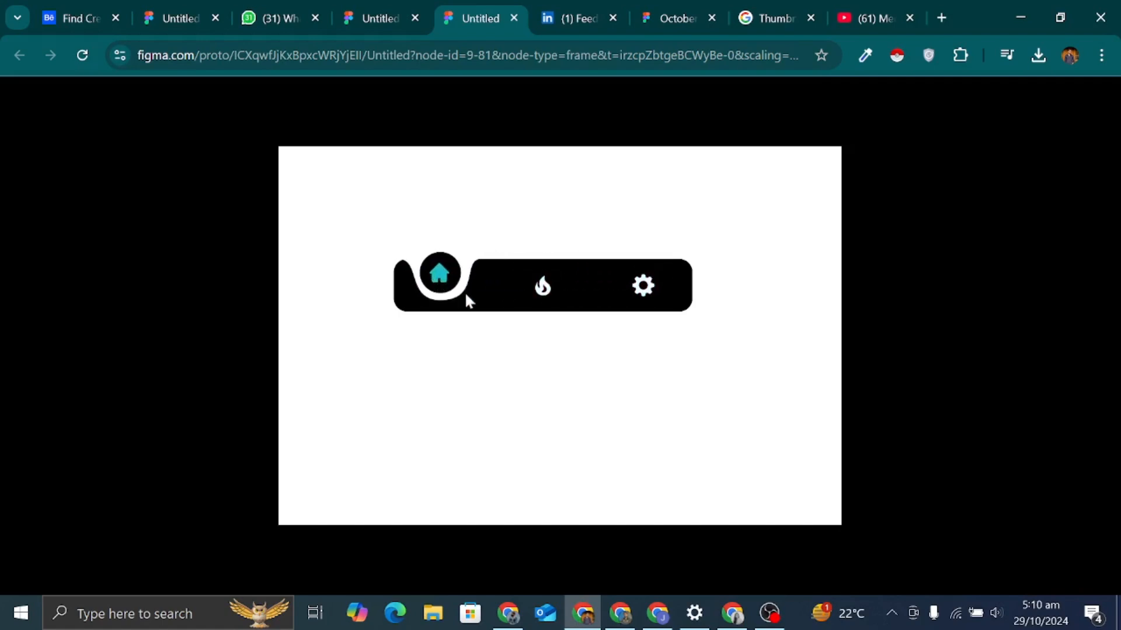
pyautogui.click(540, 288)
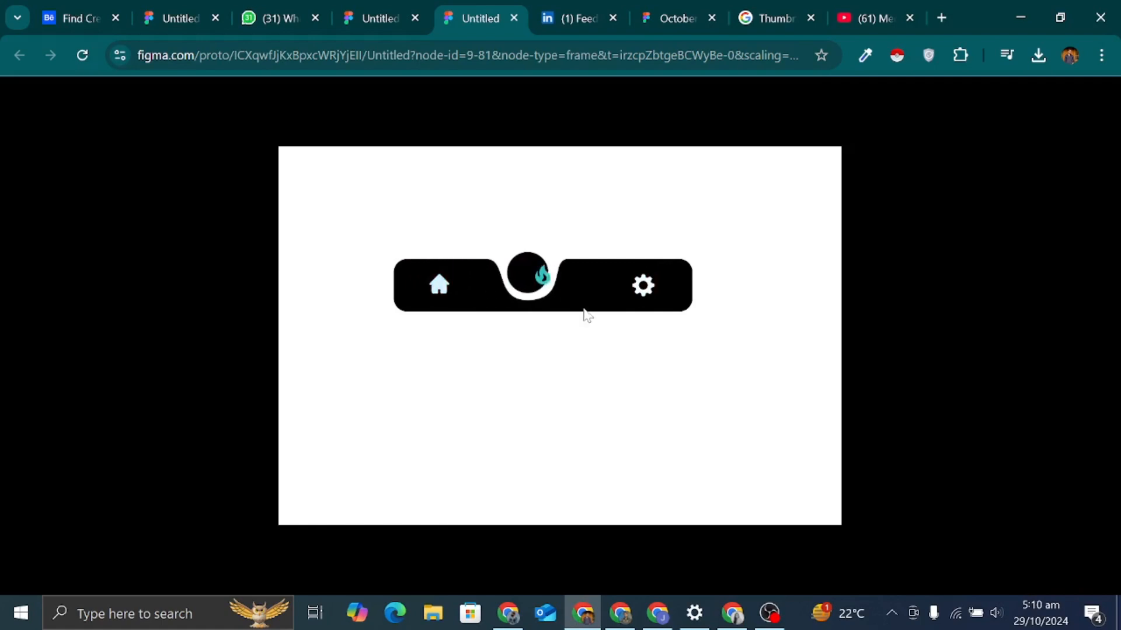
pyautogui.click(644, 297)
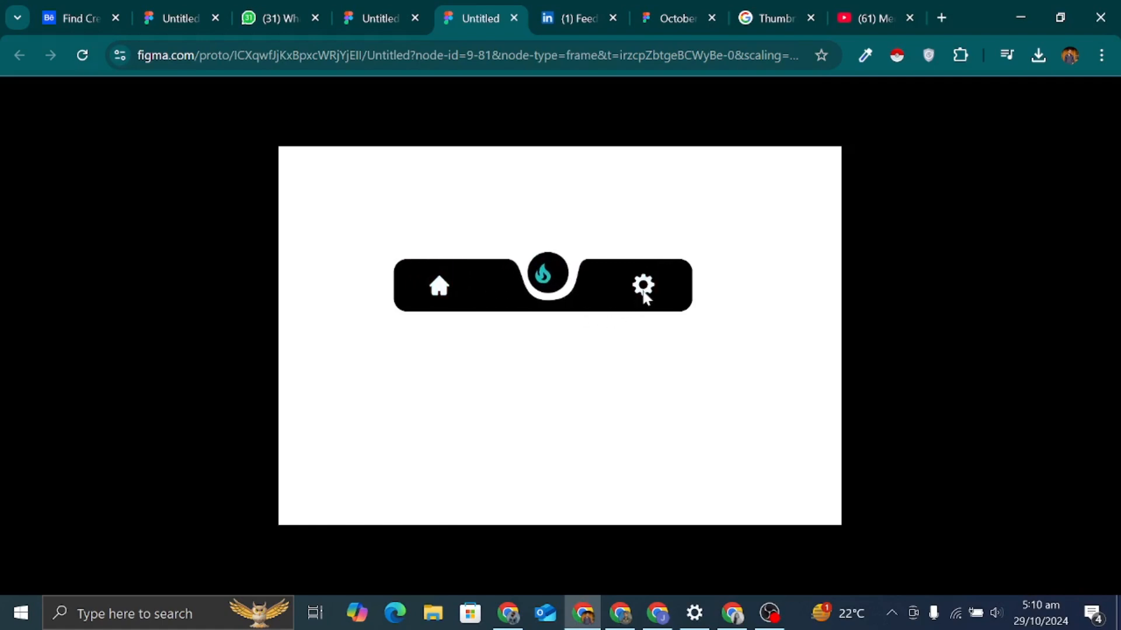
pyautogui.click(541, 291)
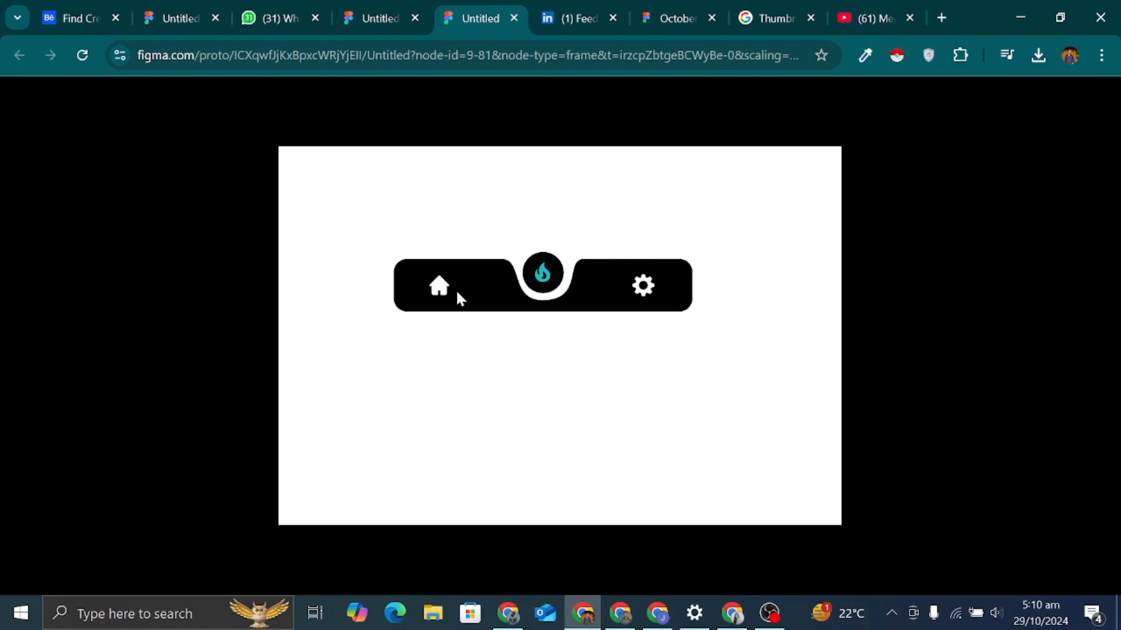
pyautogui.click(442, 292)
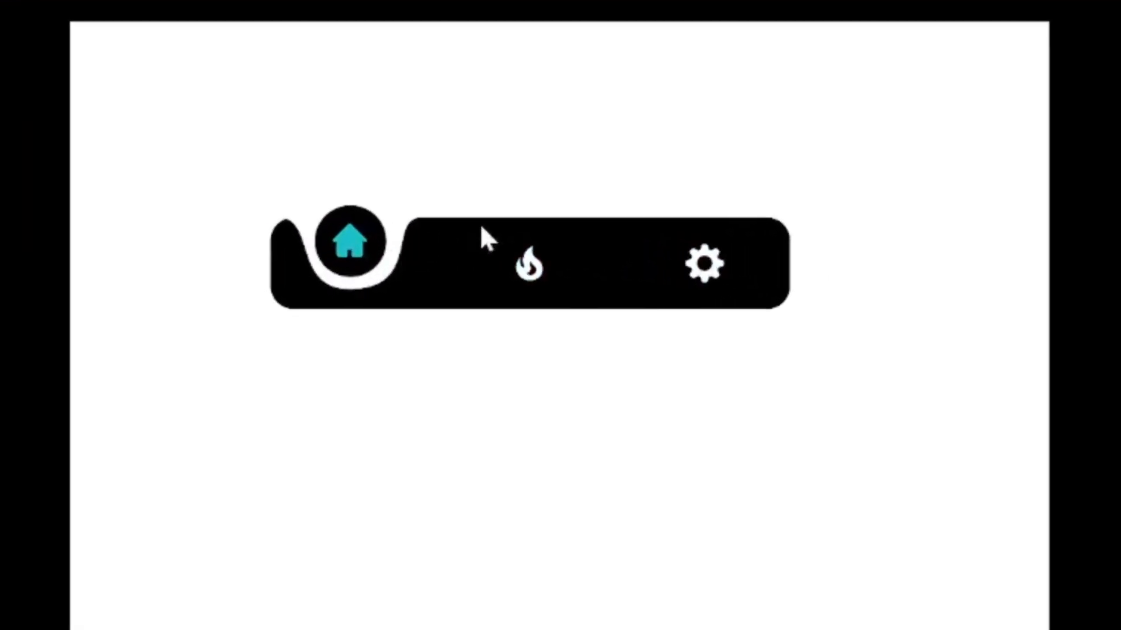
pyautogui.click(526, 269)
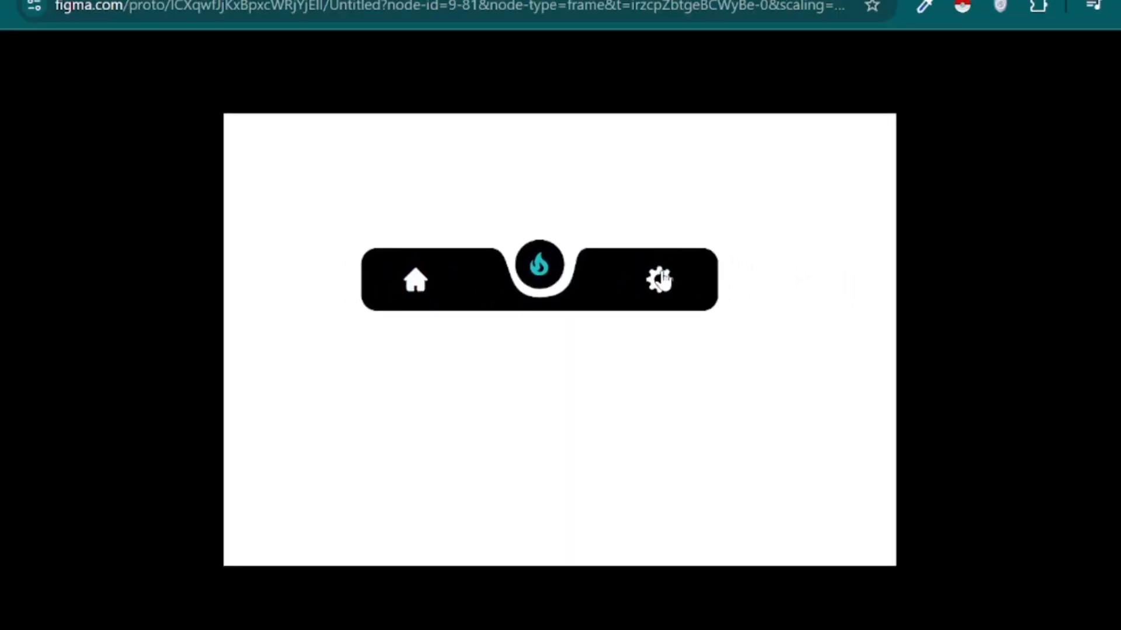
pyautogui.click(695, 266)
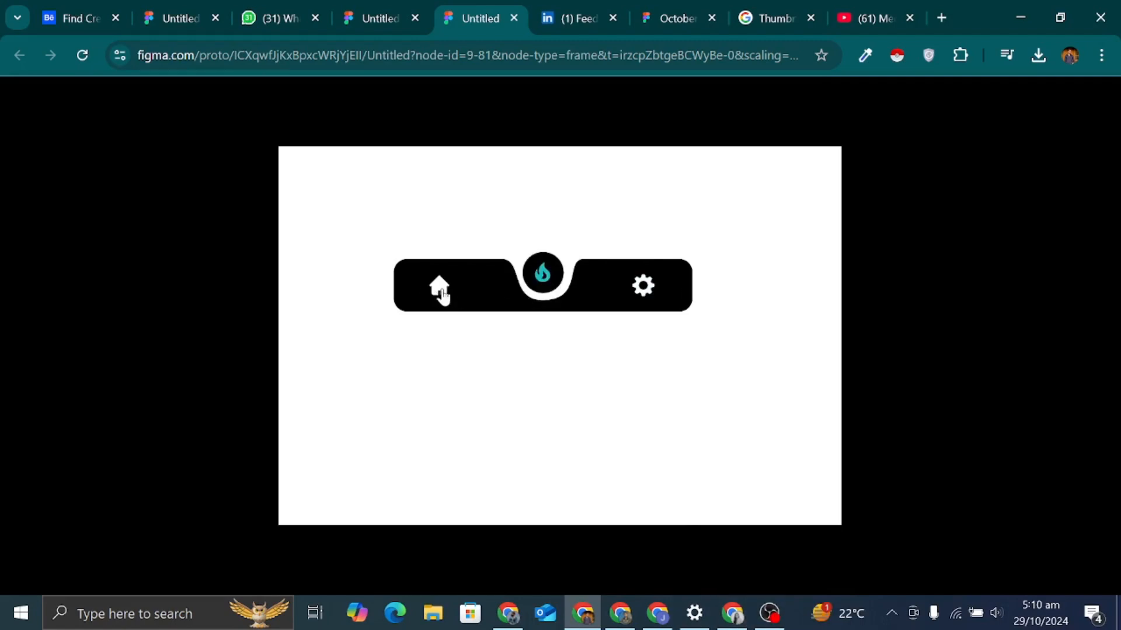
pyautogui.click(442, 295)
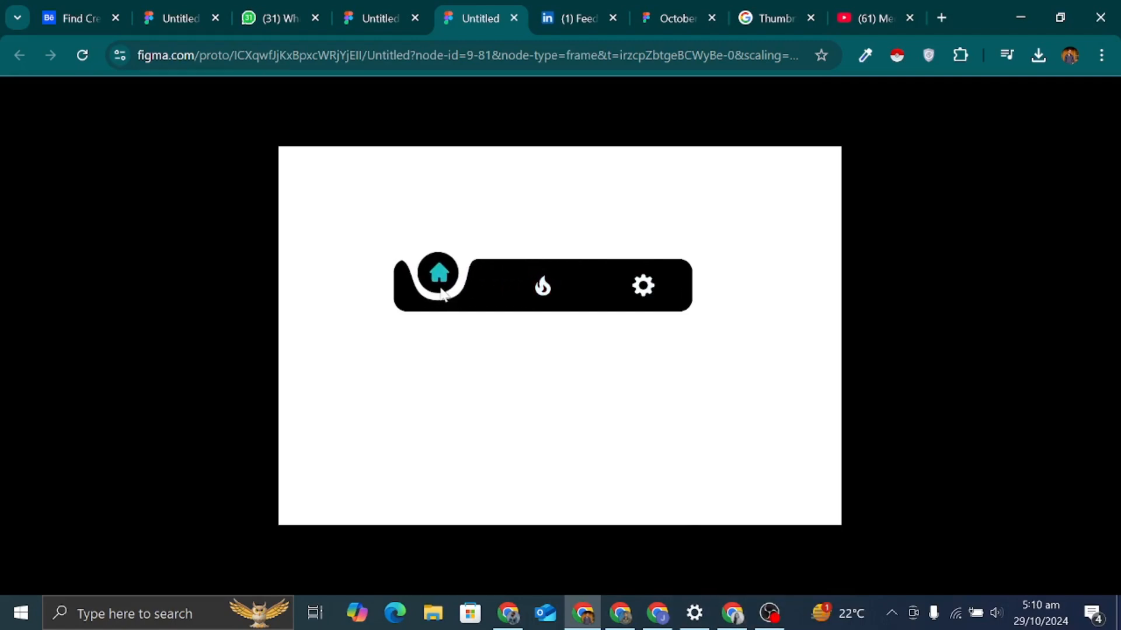
pyautogui.click(545, 289)
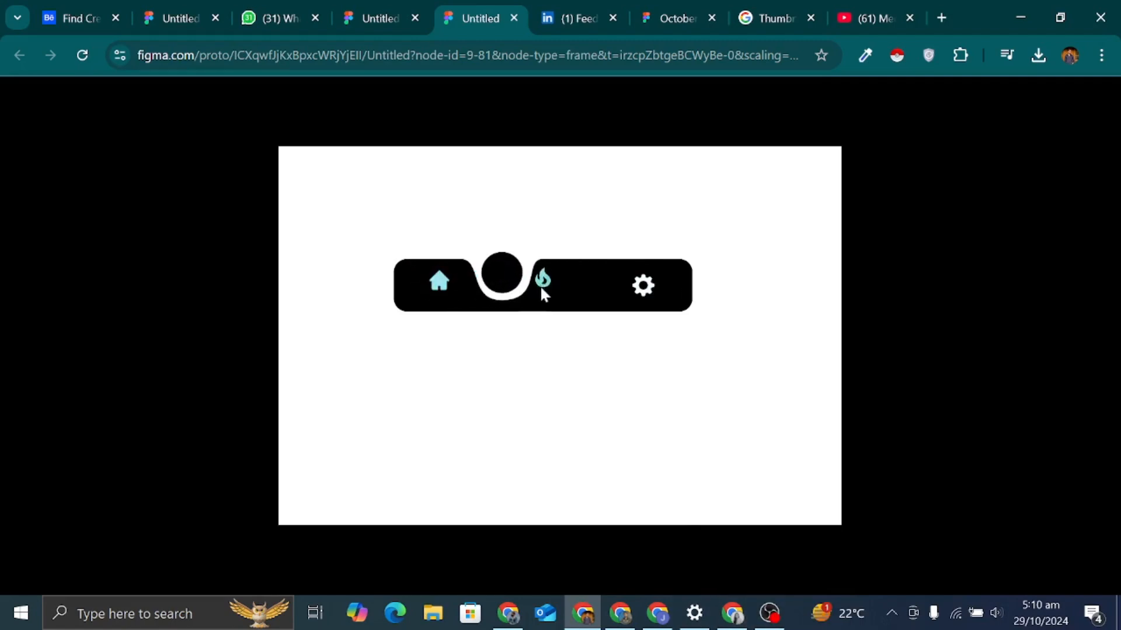
pyautogui.click(644, 286)
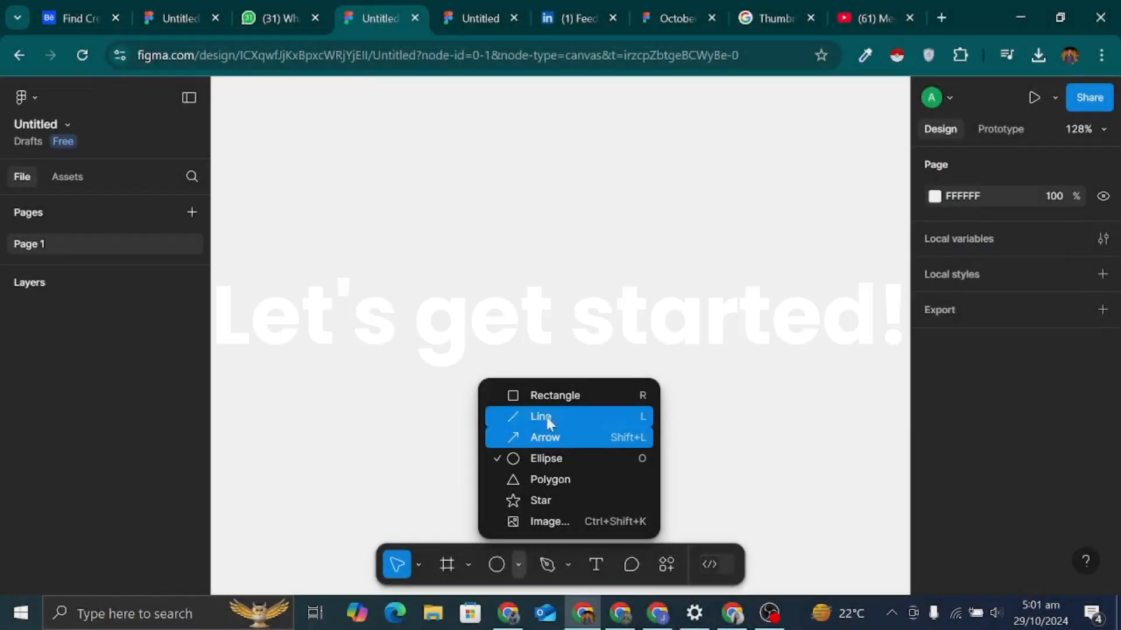
# Step: Draw a wide rectangle about 341 px wide on the empty canvas and set its height to 60
pyautogui.click(546, 418)
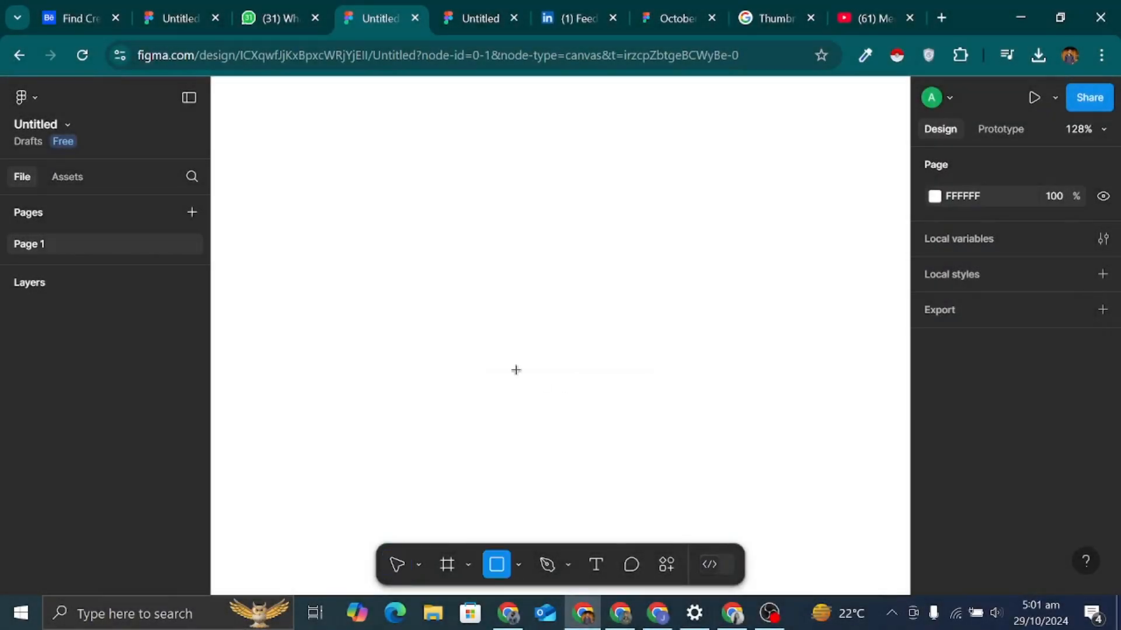
pyautogui.moveTo(349, 211)
pyautogui.mouseDown()
pyautogui.moveTo(623, 278)
pyautogui.moveTo(744, 278)
pyautogui.moveTo(732, 276)
pyautogui.mouseUp()
pyautogui.click(1048, 368)
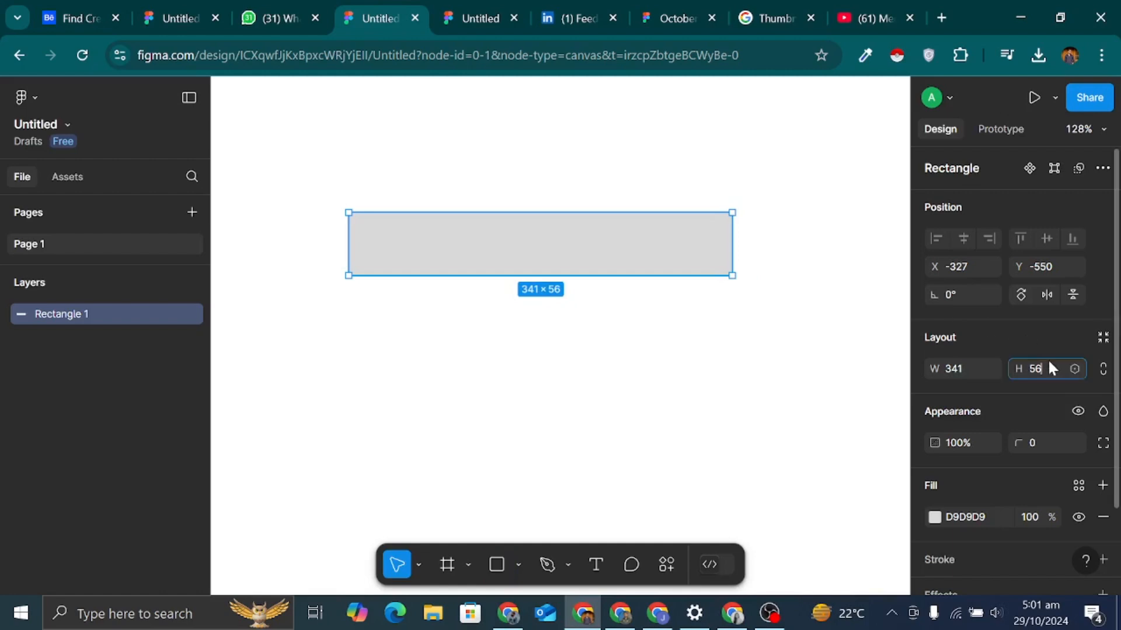
pyautogui.press('Up')
pyautogui.press('Up')
pyautogui.press('Up')
pyautogui.press('Up')
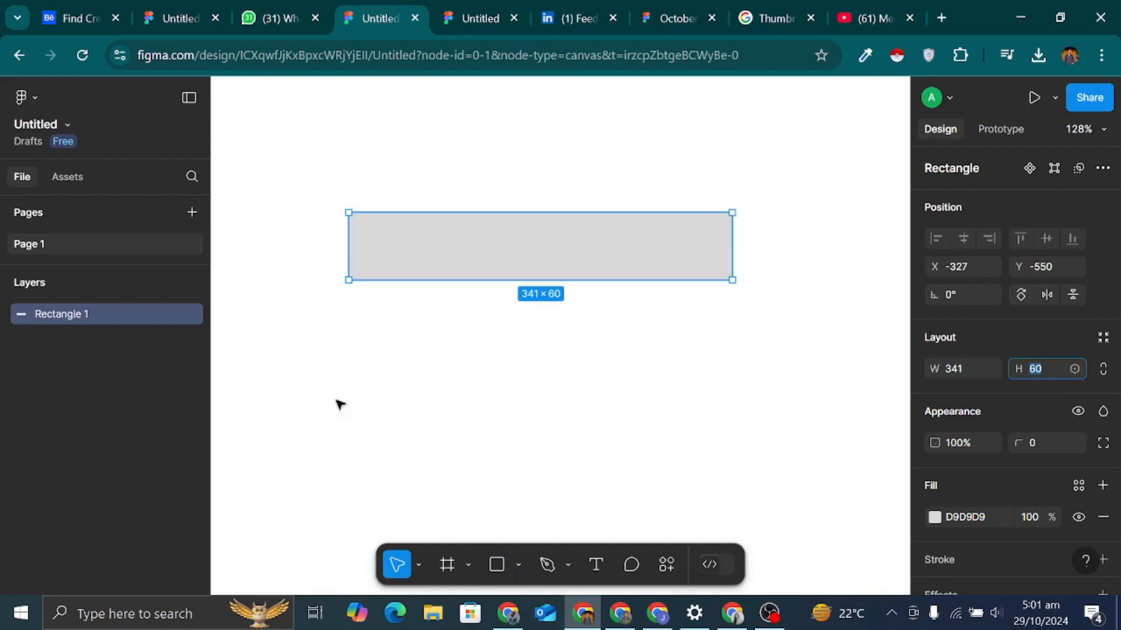
# Step: Give the rectangle a corner radius of 15 and a black 000000 fill
pyautogui.click(1055, 443)
pyautogui.write('10')
pyautogui.press('Return')
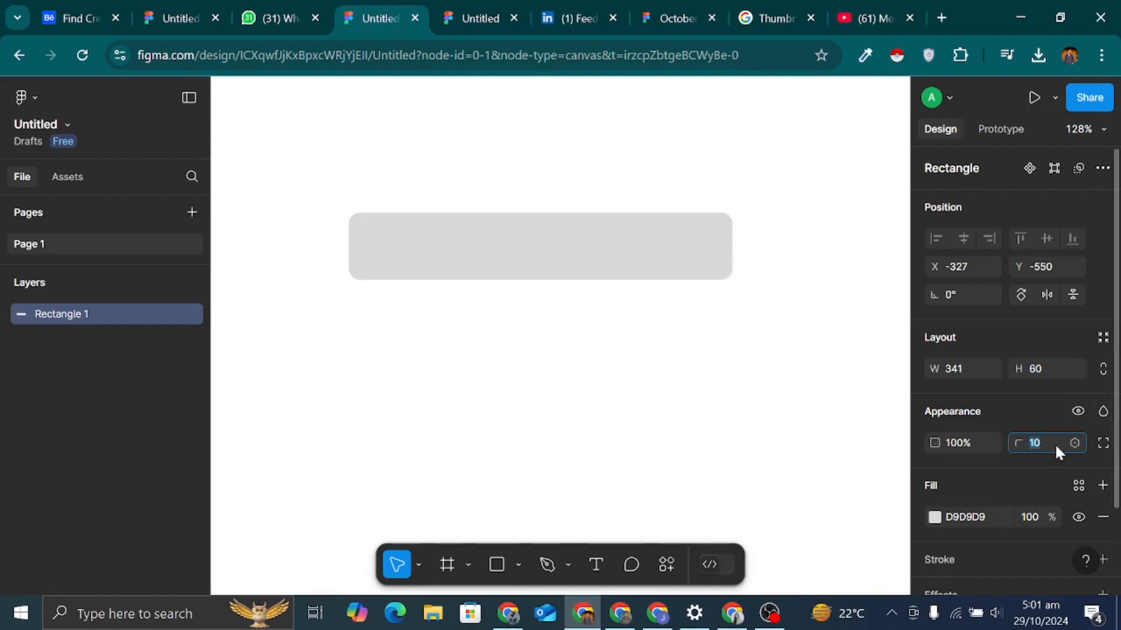
pyautogui.write('15')
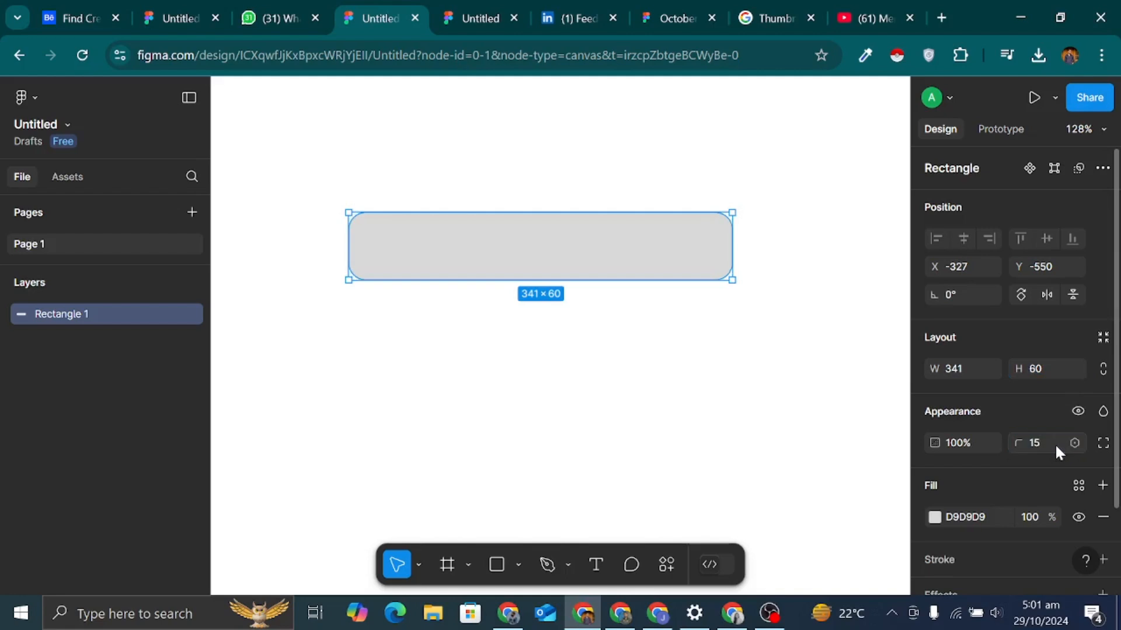
pyautogui.press('Return')
pyautogui.click(994, 518)
pyautogui.write('000000')
pyautogui.press('Return')
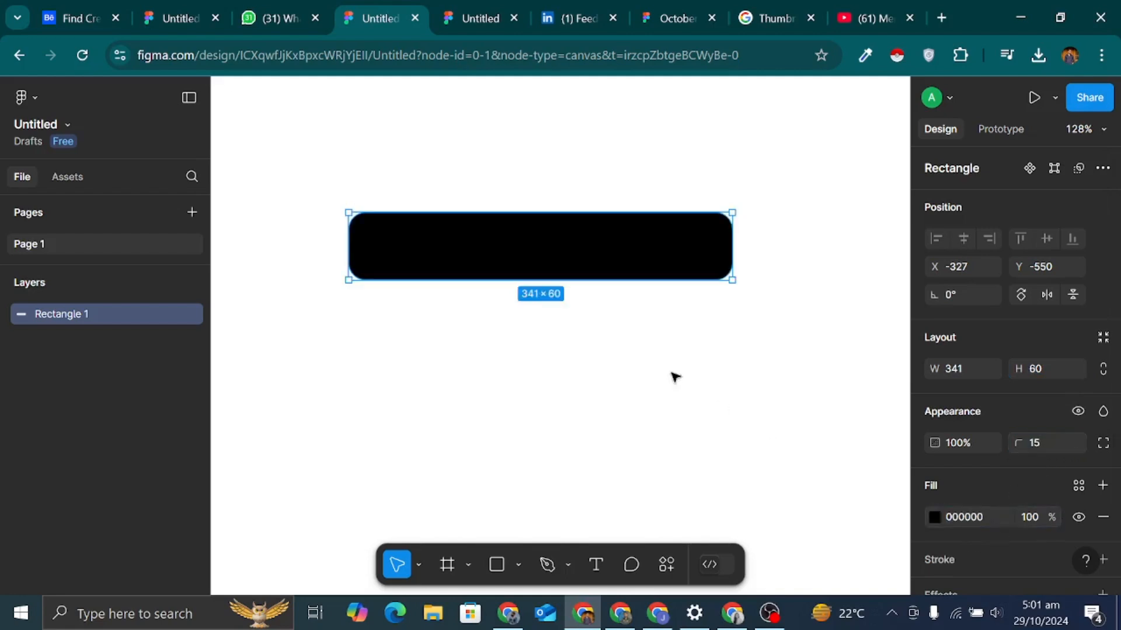
# Step: Draw a 70 × 70 circle overlapping the upper edge near the bar's left end and fill it white
pyautogui.click(671, 375)
pyautogui.click(383, 252)
pyautogui.press('o')
pyautogui.moveTo(380, 196)
pyautogui.mouseDown()
pyautogui.moveTo(430, 261)
pyautogui.moveTo(406, 230)
pyautogui.moveTo(412, 216)
pyautogui.moveTo(423, 267)
pyautogui.moveTo(419, 208)
pyautogui.moveTo(417, 218)
pyautogui.mouseUp()
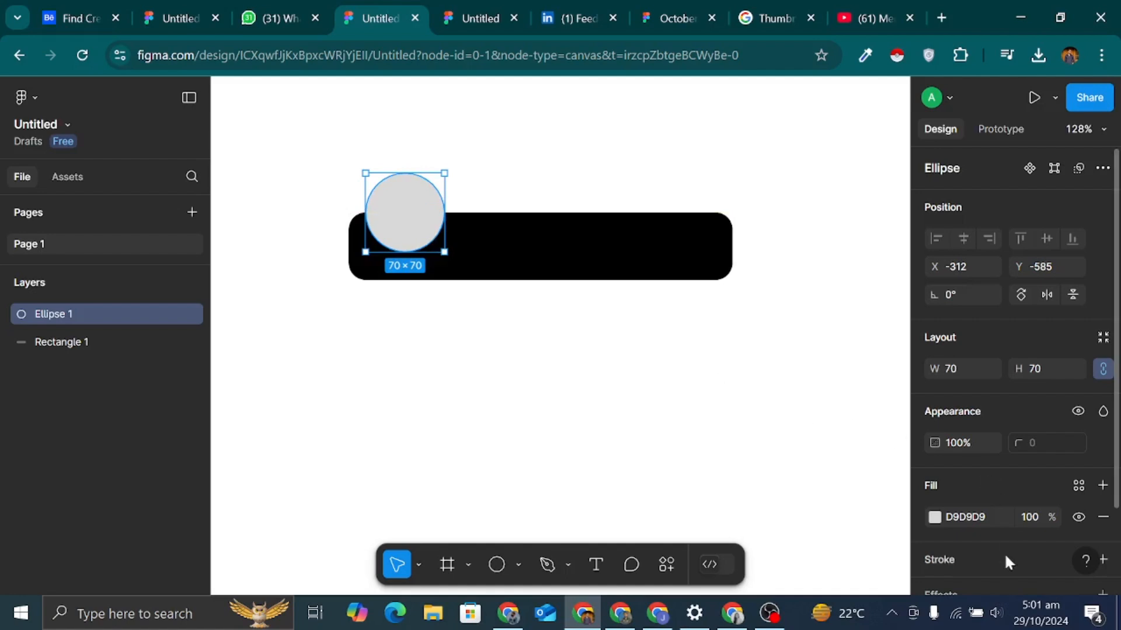
pyautogui.click(973, 514)
pyautogui.write('f')
pyautogui.press('Return')
pyautogui.click(611, 409)
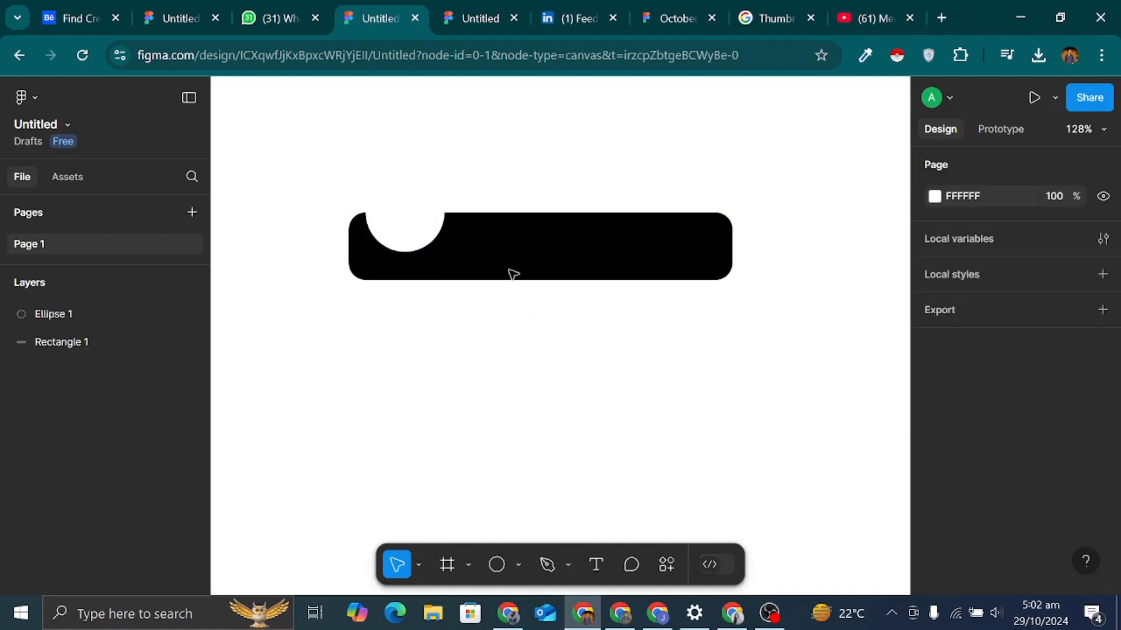
# Step: Reshape the white circle's vector curves so its lower half forms a smooth, flared notch in the black bar
pyautogui.doubleClick(413, 226)
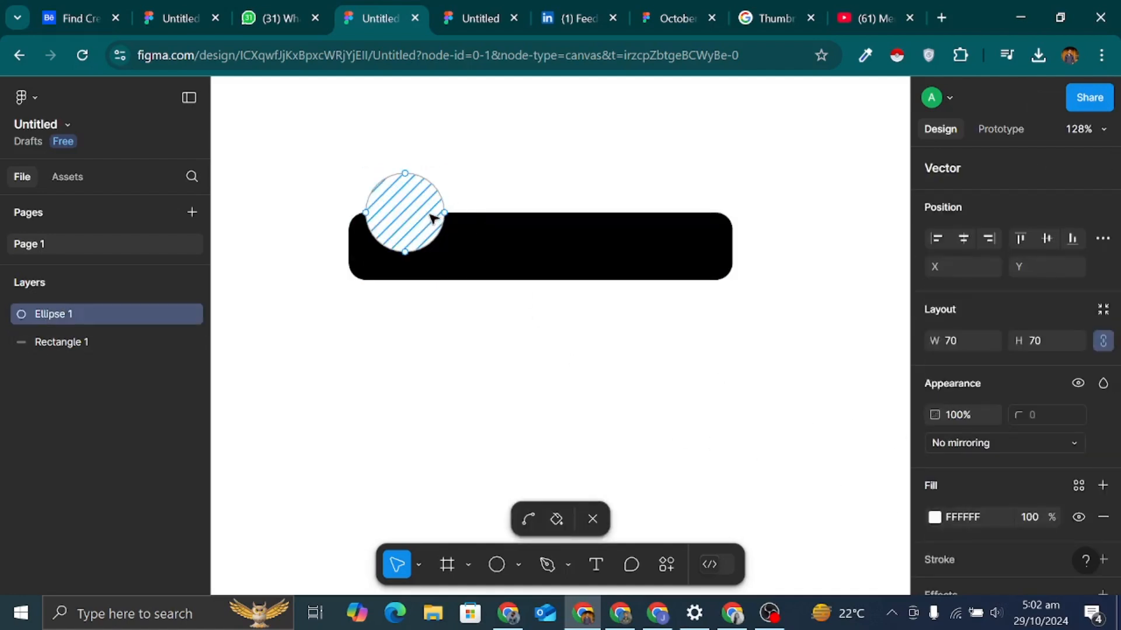
pyautogui.moveTo(442, 235); pyautogui.dragTo(390, 216)
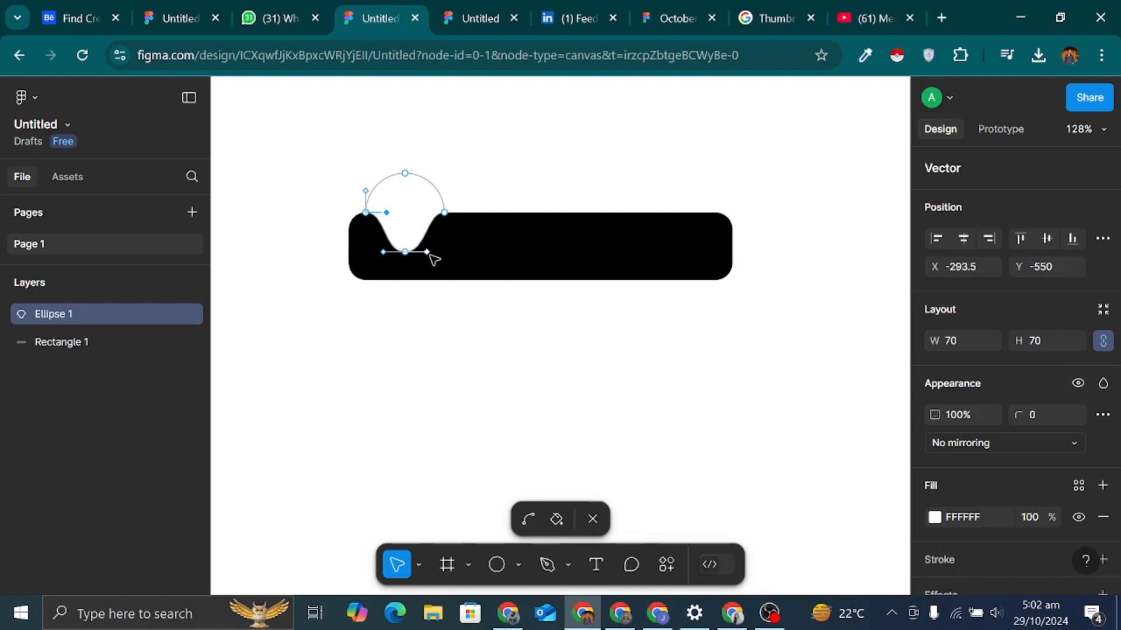
pyautogui.moveTo(429, 254)
pyautogui.mouseDown()
pyautogui.moveTo(442, 253)
pyautogui.moveTo(372, 252)
pyautogui.mouseUp()
pyautogui.click(400, 239)
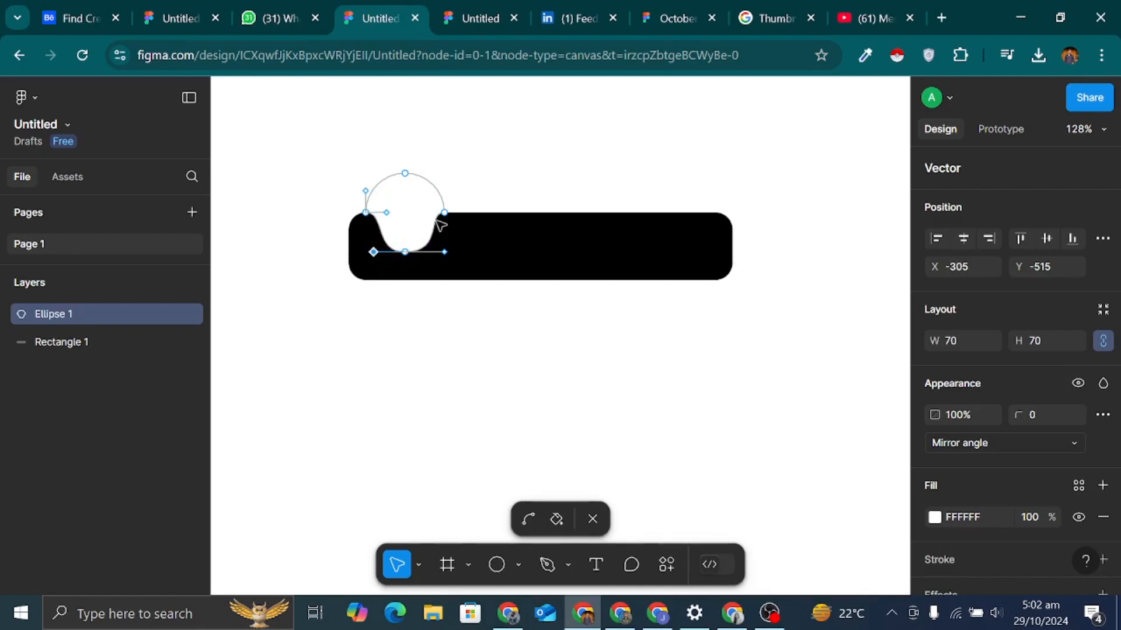
pyautogui.click(503, 198)
pyautogui.press('Escape')
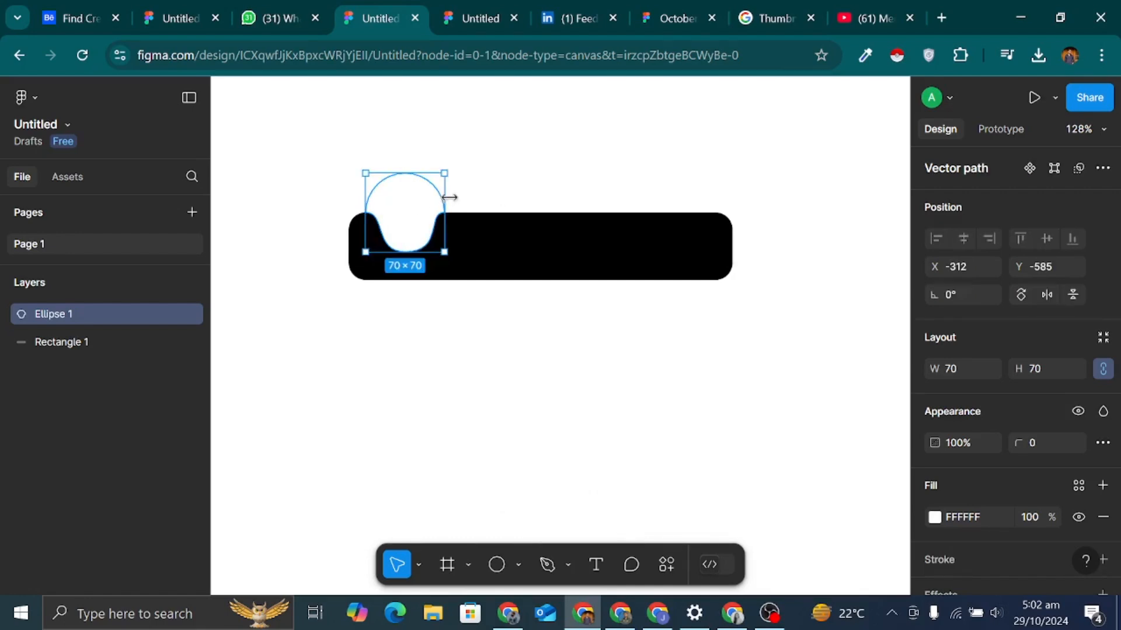
# Step: Enlarge the white notch shape proportionally to about 83 × 83 and move it down to Y -592
pyautogui.moveTo(445, 194); pyautogui.dragTo(459, 193)
pyautogui.moveTo(424, 234); pyautogui.dragTo(419, 225)
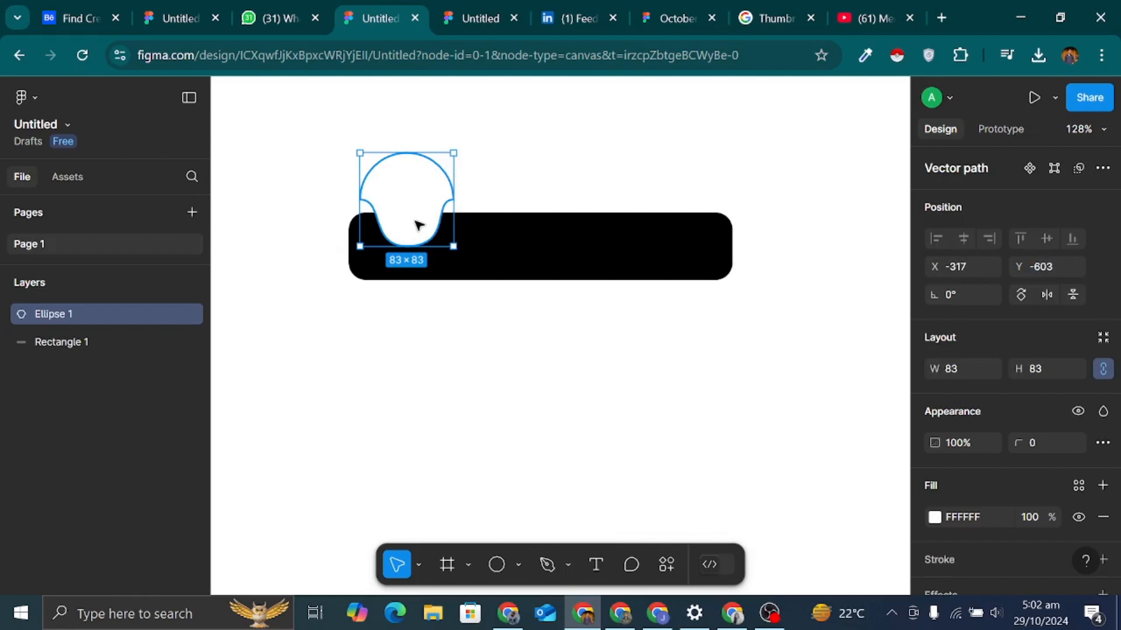
pyautogui.press('Down')
pyautogui.press('Down')
pyautogui.press('Down')
pyautogui.press('Down')
pyautogui.press('Down')
pyautogui.press('Down')
pyautogui.press('Down')
pyautogui.press('Down')
pyautogui.press('Down')
pyautogui.press('Down')
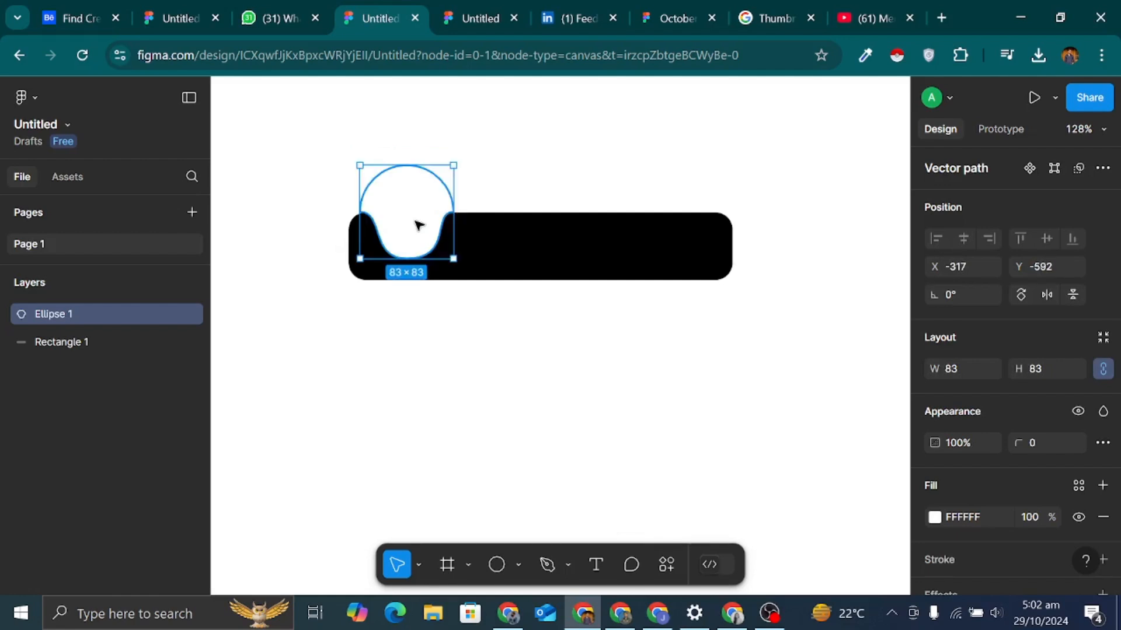
# Step: Enlarge the white notch shape to about 94 × 94 and lower it to Y -597
pyautogui.moveTo(433, 161); pyautogui.dragTo(435, 151)
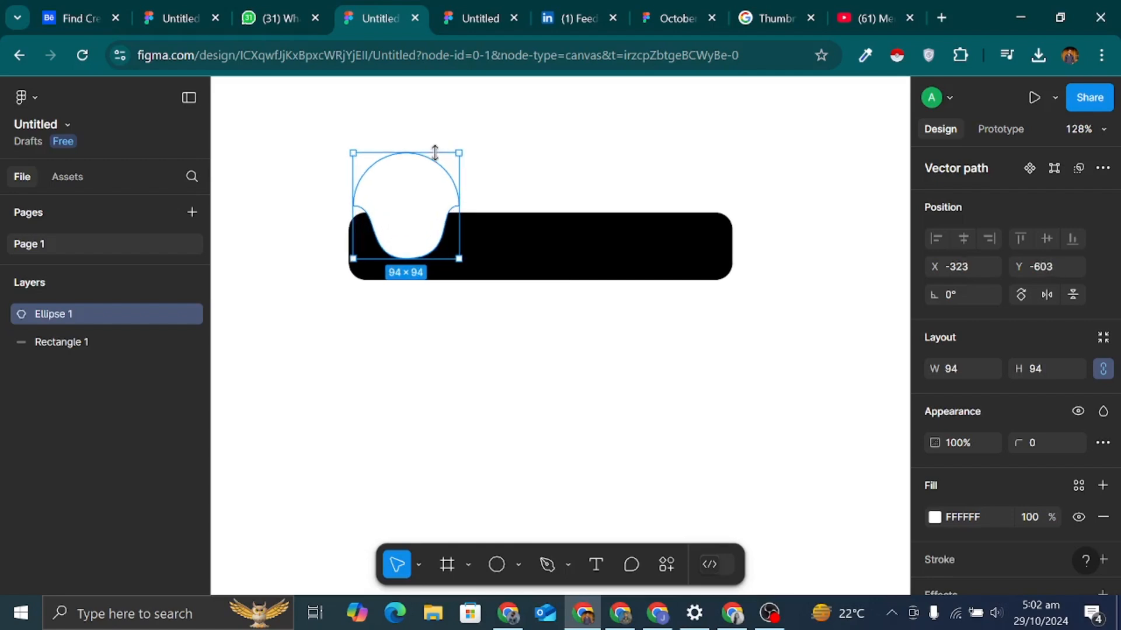
pyautogui.press('Down')
pyautogui.press('Down')
pyautogui.press('Down')
pyautogui.press('Down')
pyautogui.press('Down')
pyautogui.press('Down')
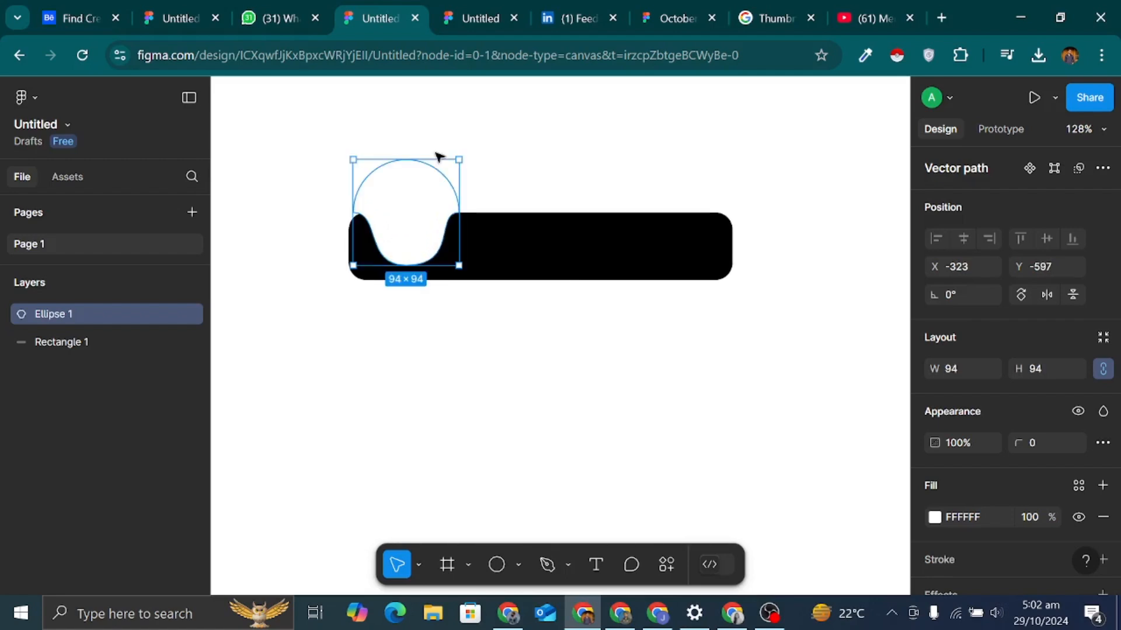
# Step: Nudge the white notch shape slightly right to X -322, keeping its vertical position
pyautogui.click(541, 142)
pyautogui.click(407, 217)
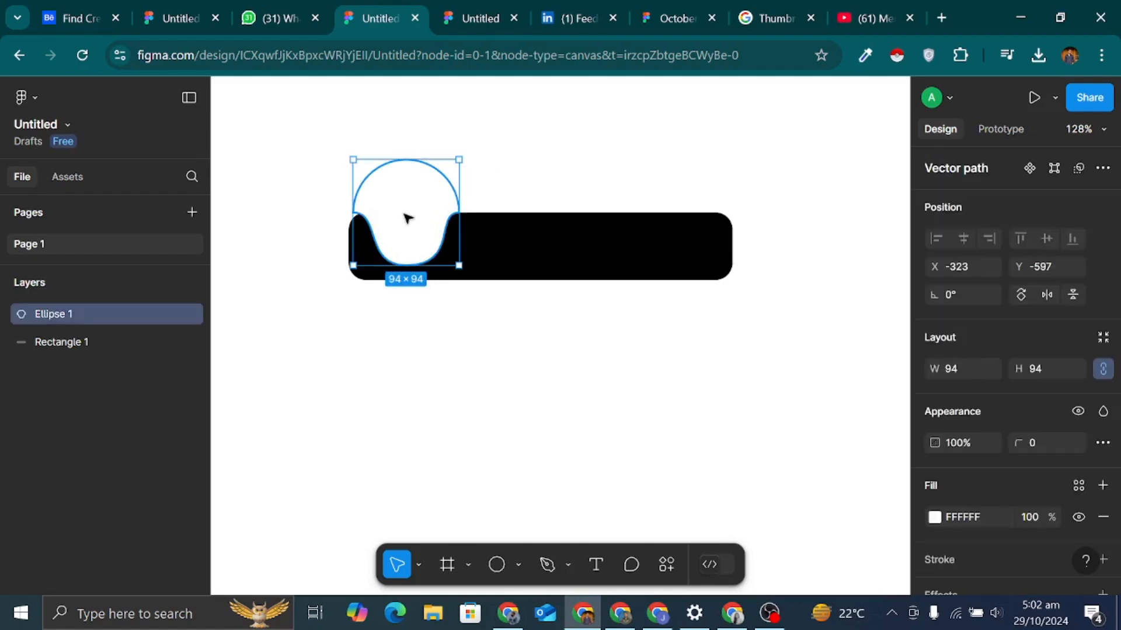
pyautogui.press('Down')
pyautogui.press('Up')
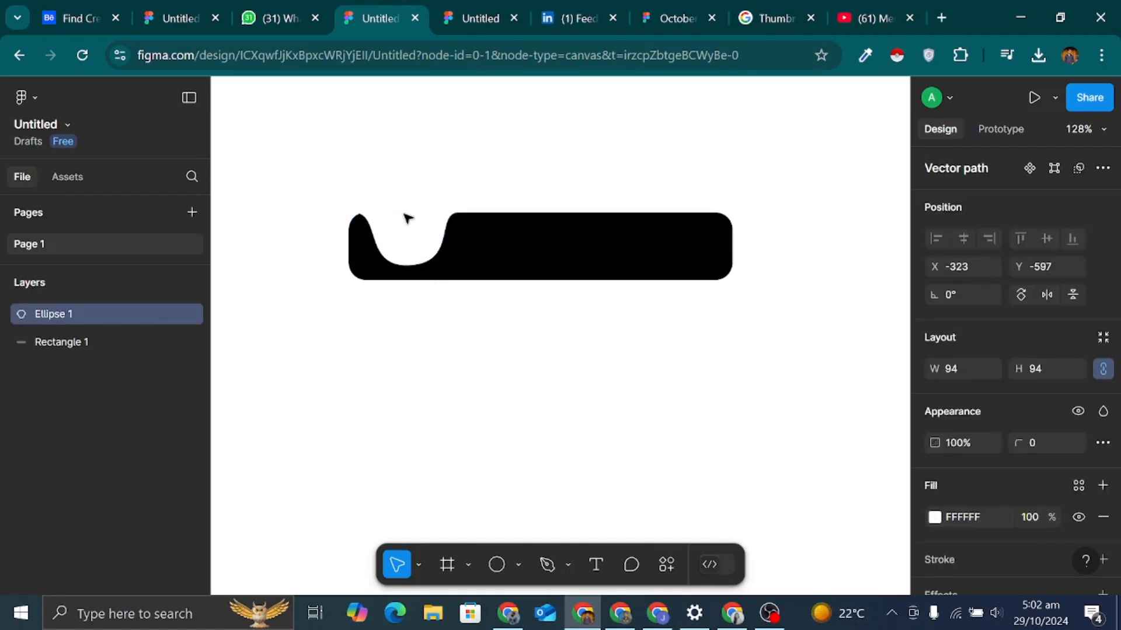
pyautogui.press('Right')
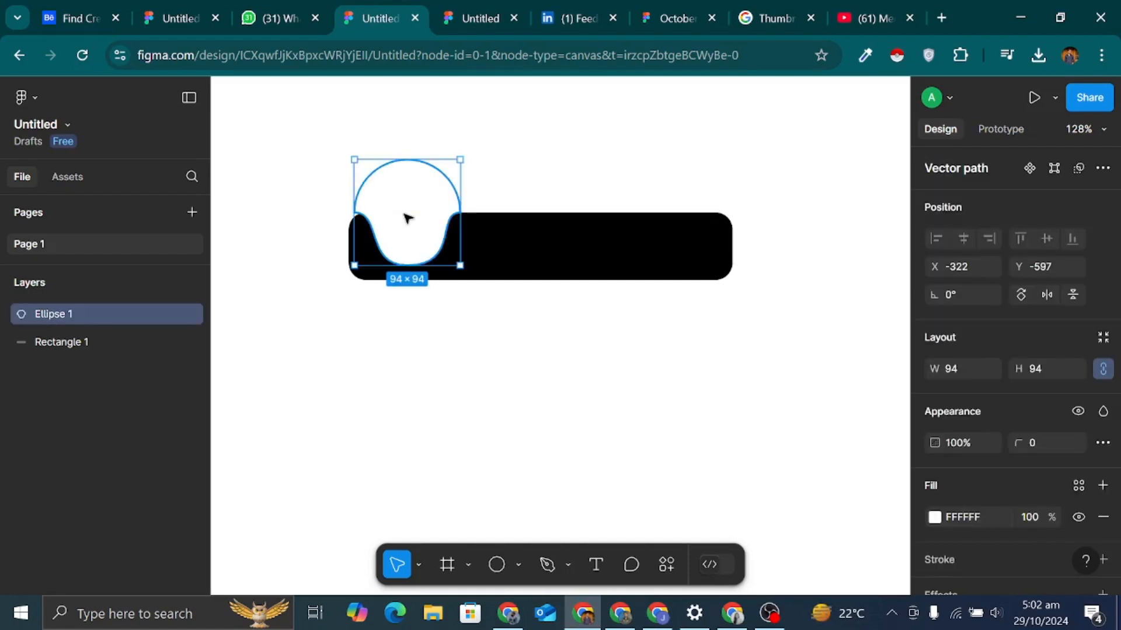
pyautogui.press('Escape')
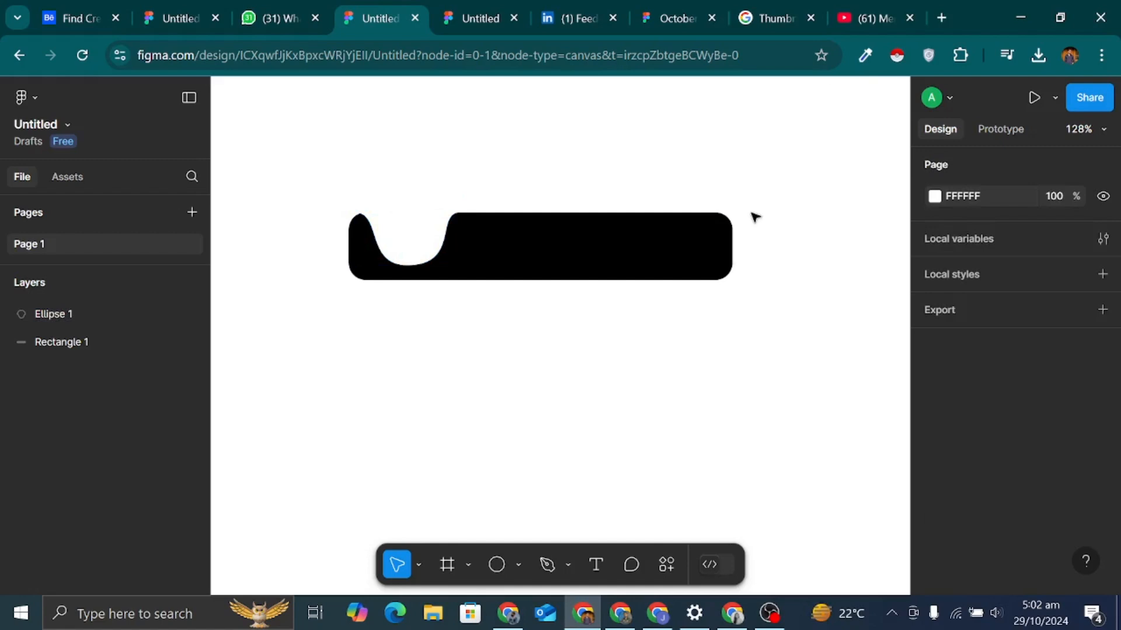
# Step: Draw a 47 × 47 circle centred inside the white notch
pyautogui.press('o')
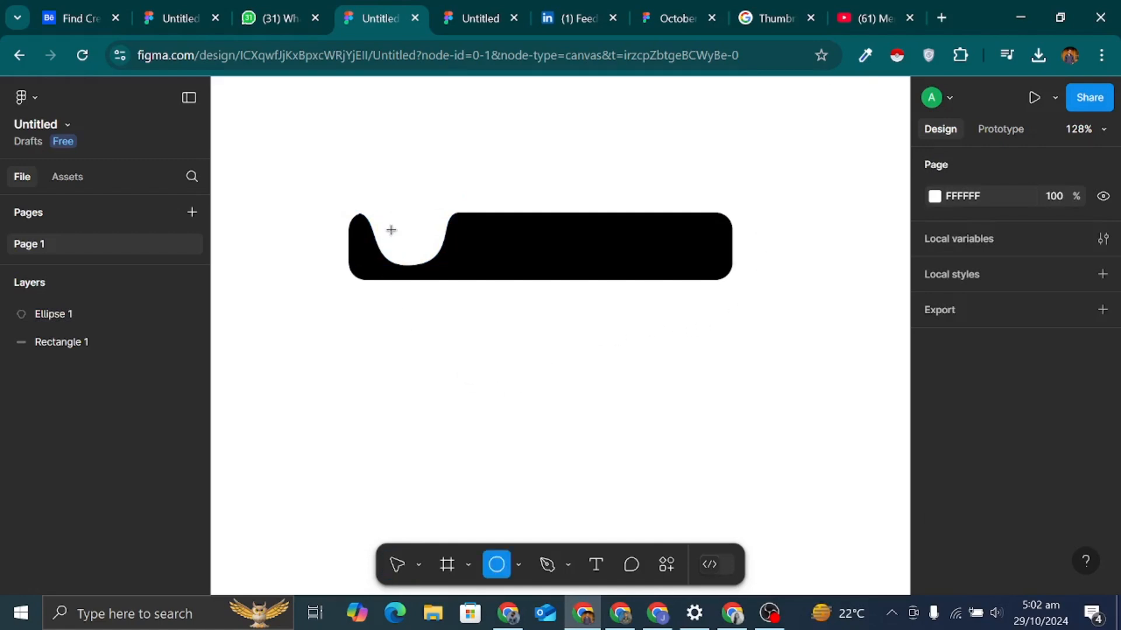
pyautogui.moveTo(391, 213)
pyautogui.mouseDown()
pyautogui.moveTo(443, 265)
pyautogui.moveTo(412, 233)
pyautogui.mouseUp()
pyautogui.click(422, 361)
# Step: Fill the small circle in the notch with black sampled from the navigation bar
pyautogui.click(411, 234)
pyautogui.click(936, 519)
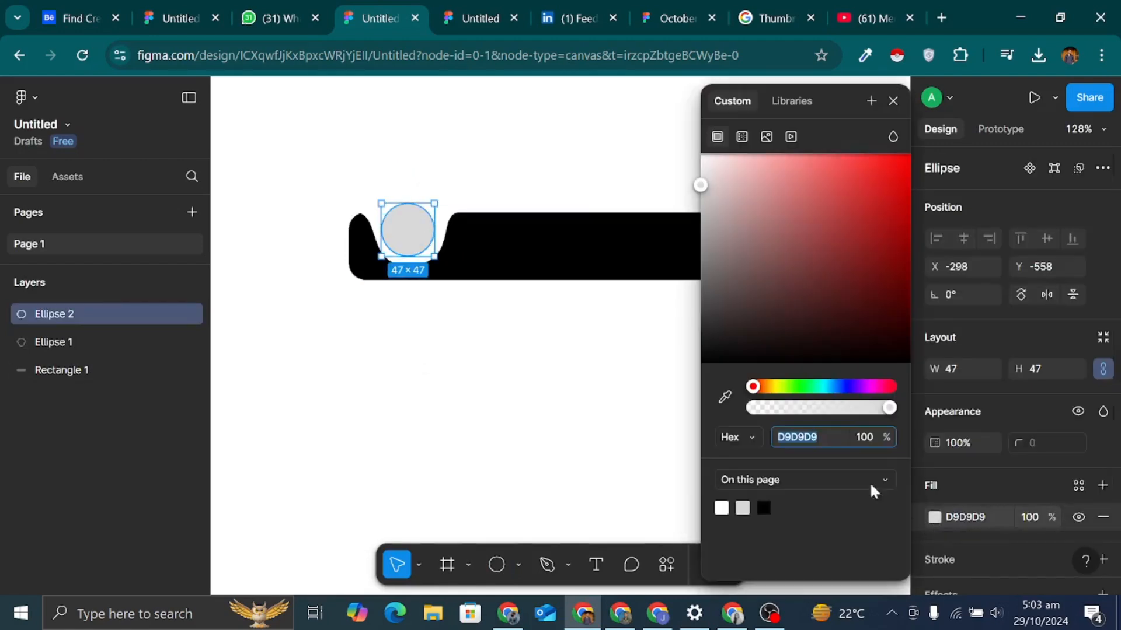
pyautogui.click(724, 397)
pyautogui.click(596, 237)
pyautogui.click(580, 356)
pyautogui.click(510, 263)
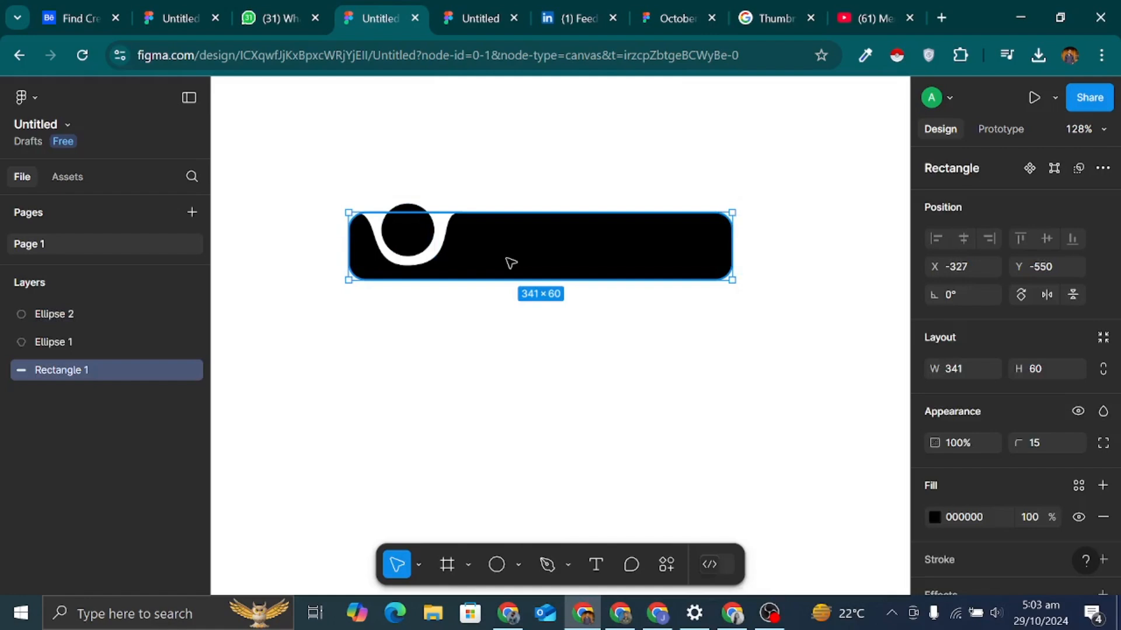
pyautogui.click(495, 363)
# Step: Run the Iconify plugin from the canvas
pyautogui.rightClick(425, 376)
pyautogui.moveTo(474, 497)
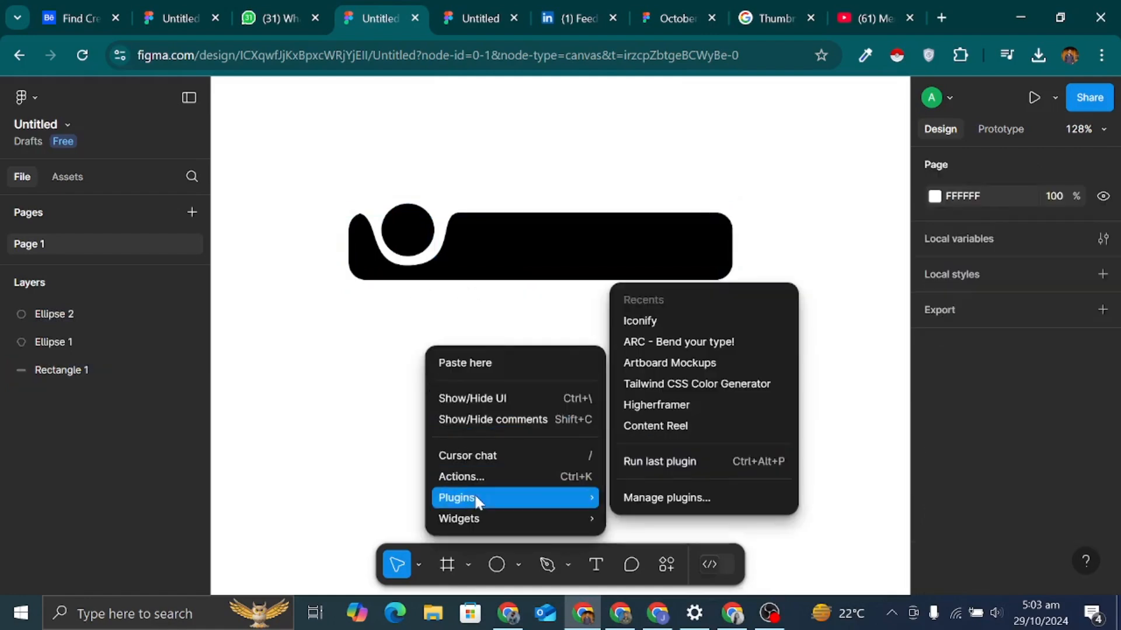
pyautogui.click(685, 320)
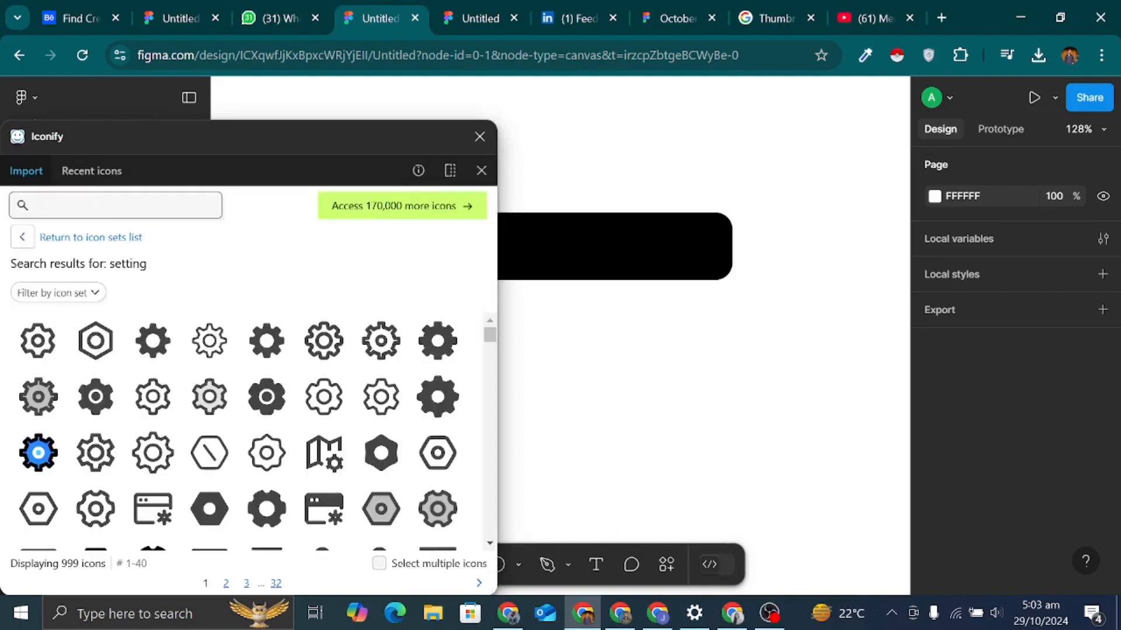
# Step: Search Iconify for "Home", place the solid home icon on the canvas below the navigation bar, and close the plugin
pyautogui.write('Home')
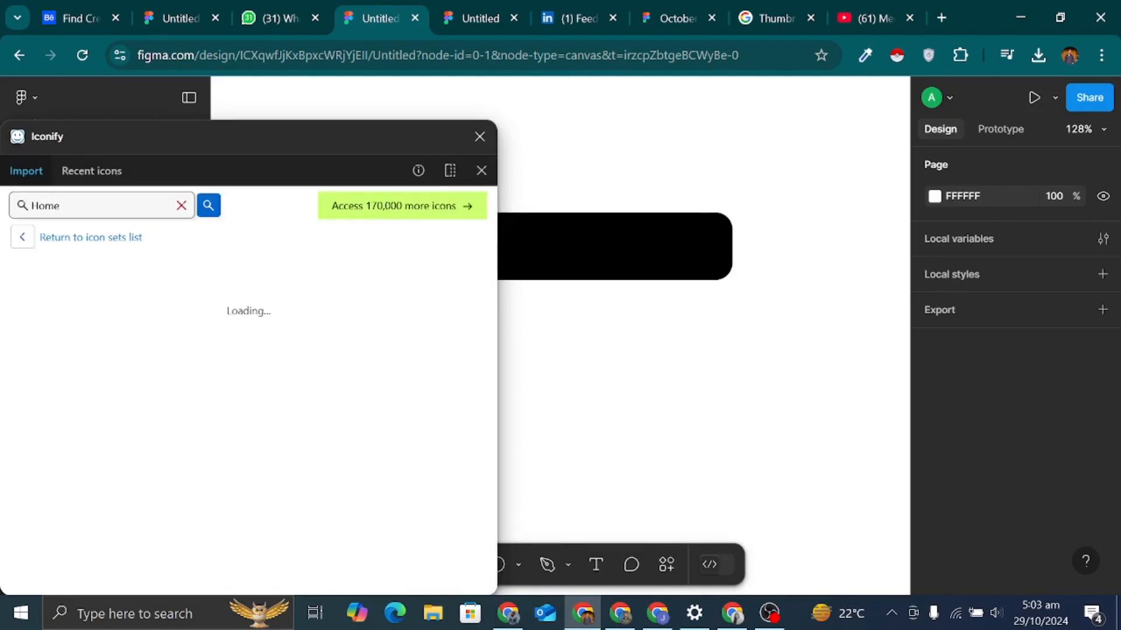
pyautogui.scroll(-2, 303, 432)
pyautogui.scroll(-3, 303, 432)
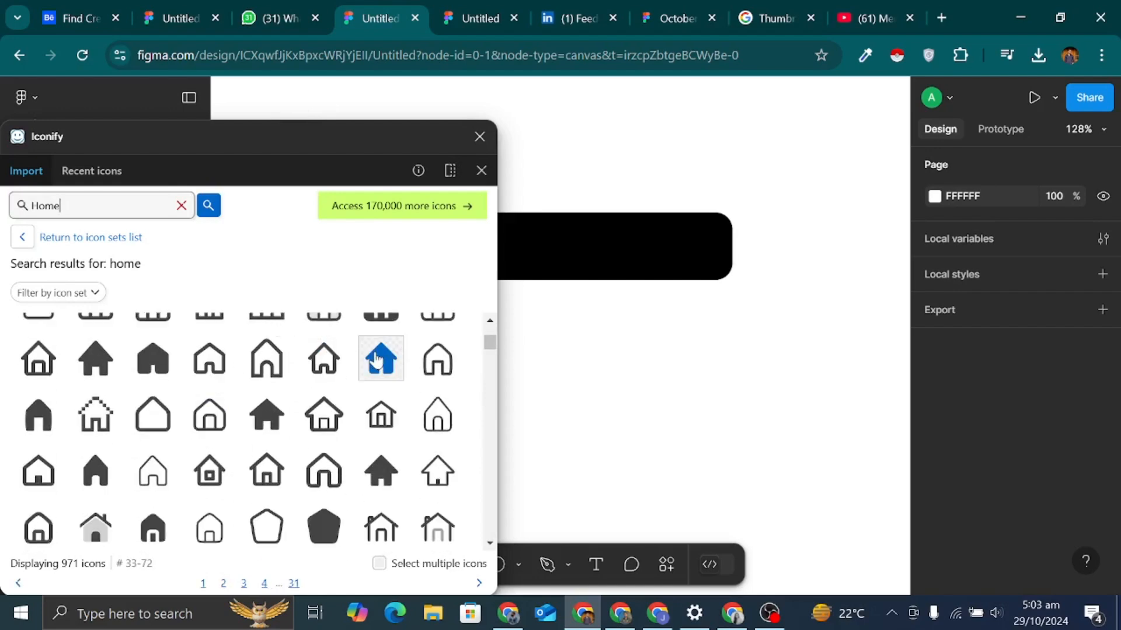
pyautogui.moveTo(380, 360); pyautogui.dragTo(642, 375)
pyautogui.click(480, 136)
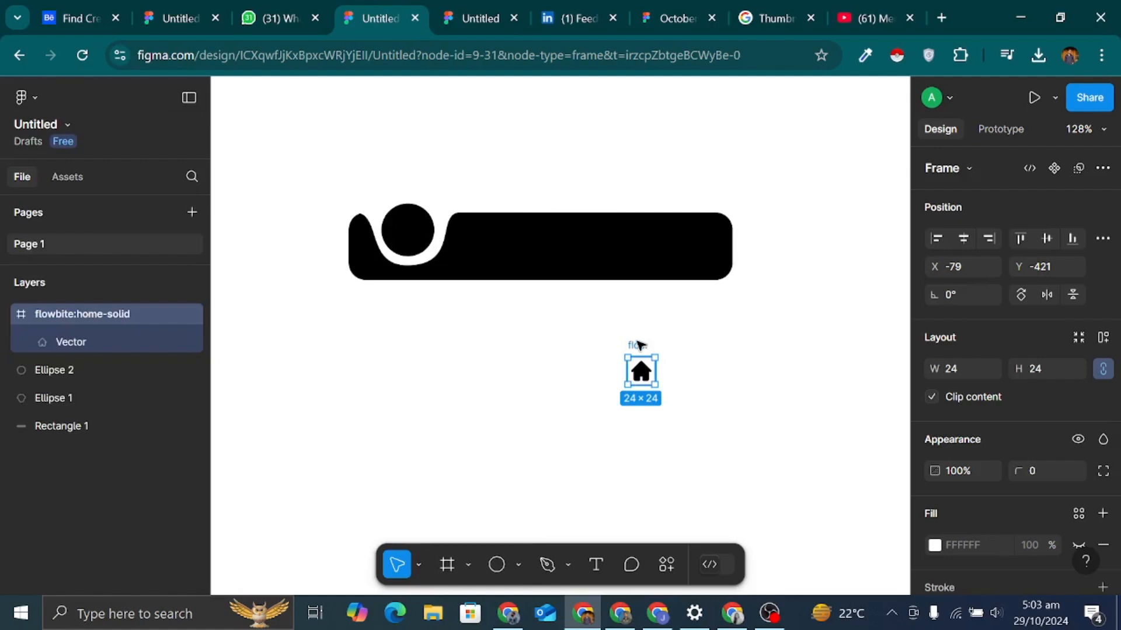
# Step: Group the home icon, centre it inside the black circle and recolour it white (FFFFFF)
pyautogui.hotkey('ctrl', 'g')
pyautogui.moveTo(640, 370); pyautogui.dragTo(408, 231)
pyautogui.scroll(-2, 1051, 515)
pyautogui.click(997, 569)
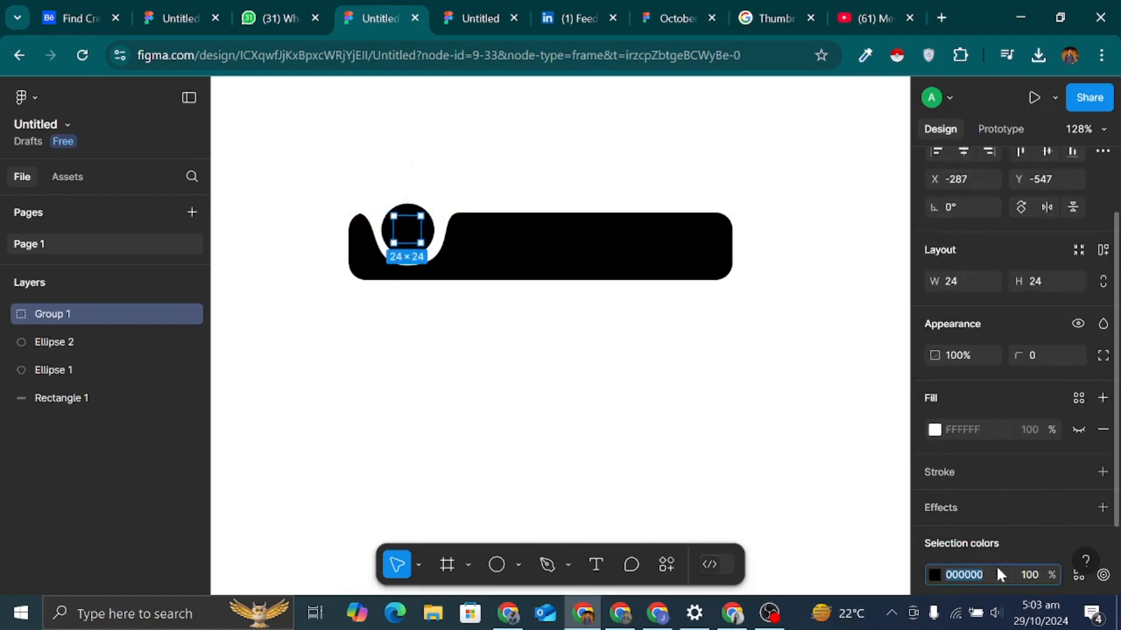
pyautogui.write('FFFFFF')
pyautogui.press('Return')
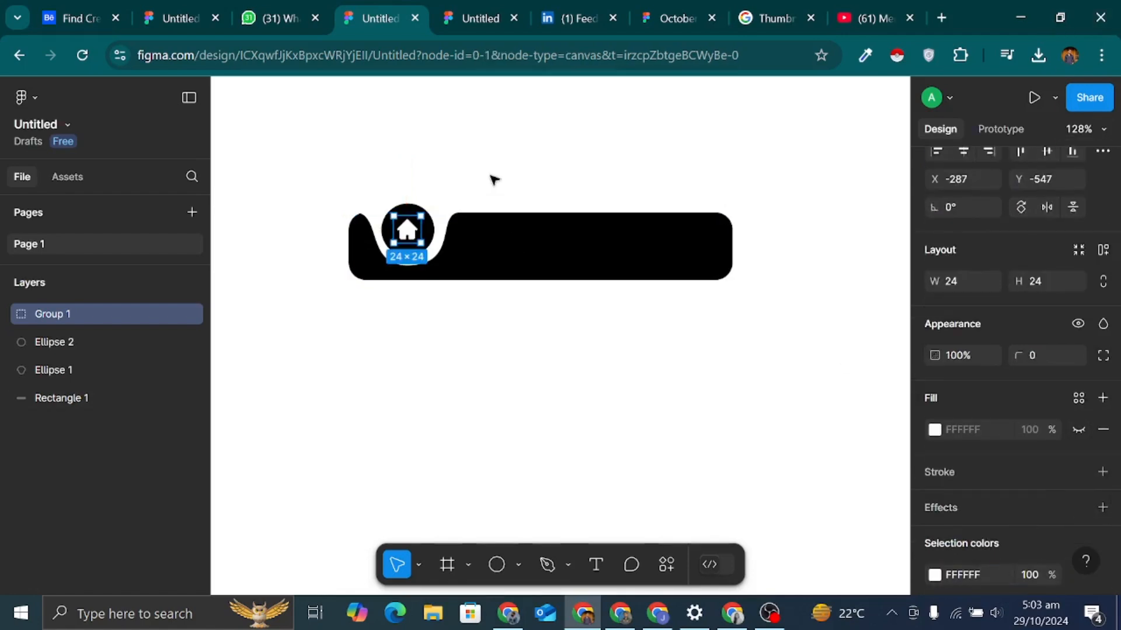
pyautogui.click(487, 182)
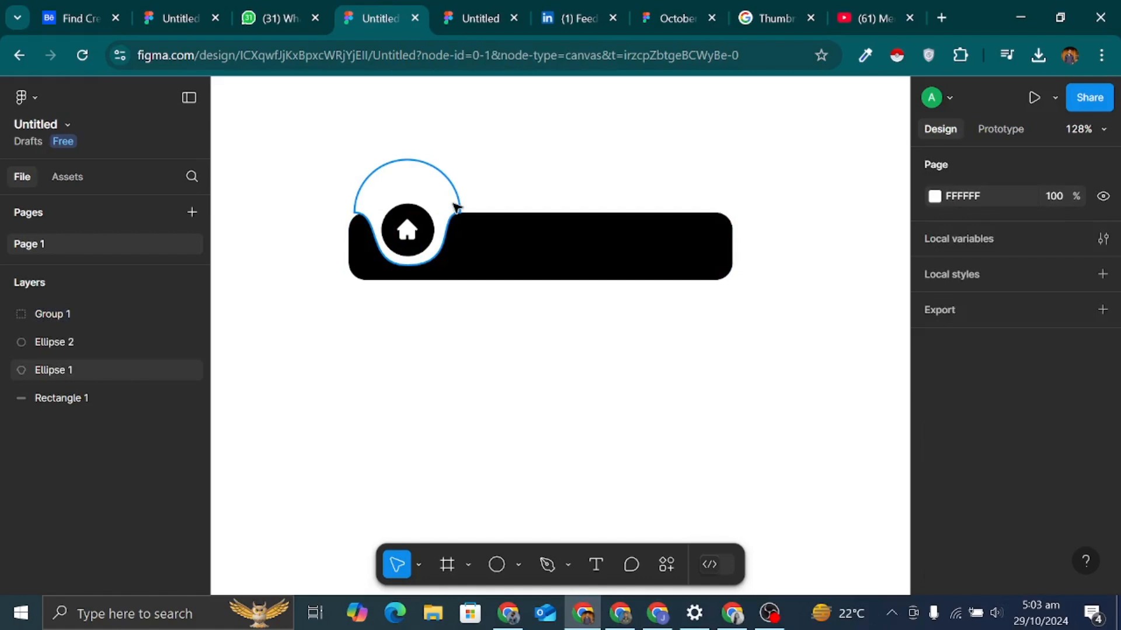
# Step: Group the white notch shape with the black circle and hide that group
pyautogui.click(457, 207)
pyautogui.keyDown('shift'); pyautogui.click(425, 213); pyautogui.keyUp('shift')
pyautogui.hotkey('ctrl', 'g')
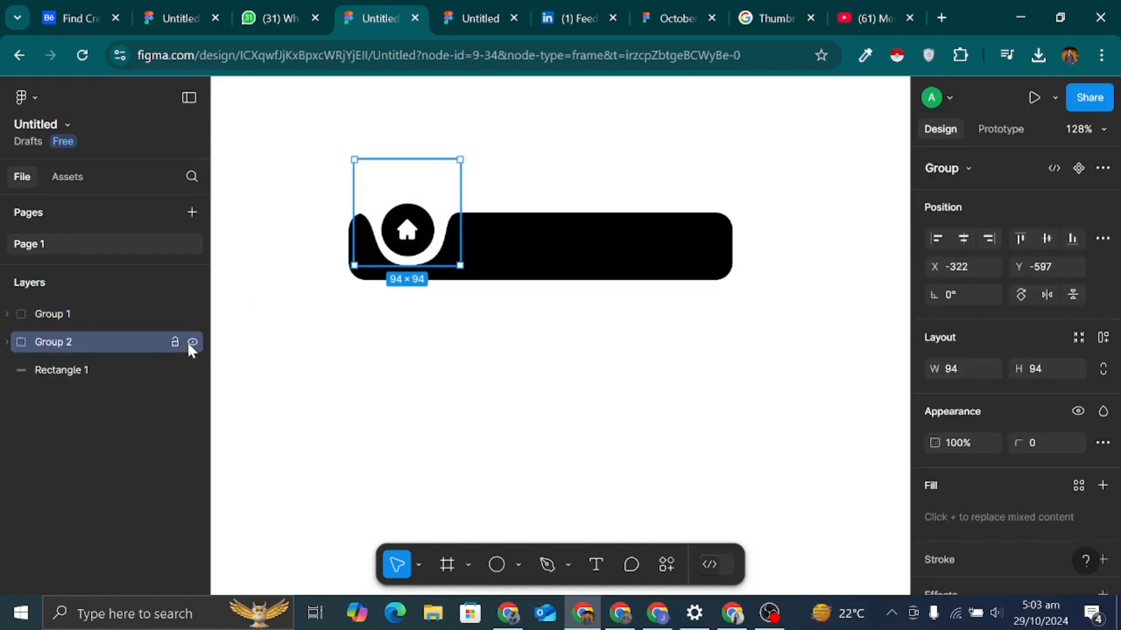
pyautogui.click(189, 344)
pyautogui.click(509, 193)
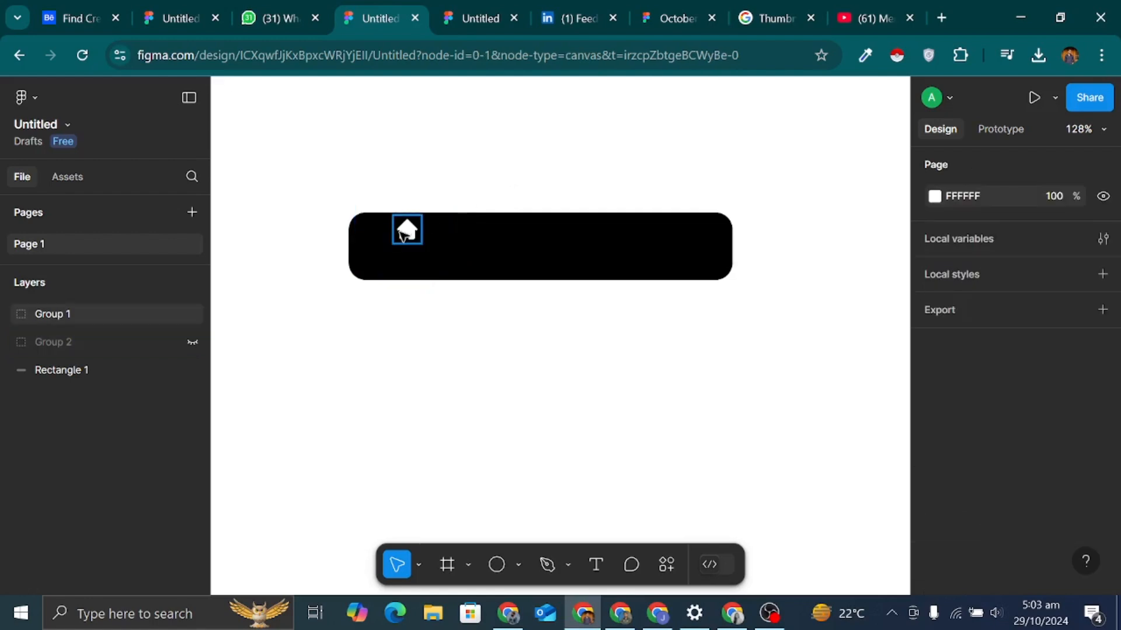
# Step: Align the home icon to the vertical centre of the black navigation bar
pyautogui.click(404, 232)
pyautogui.keyDown('shift'); pyautogui.click(538, 233); pyautogui.keyUp('shift')
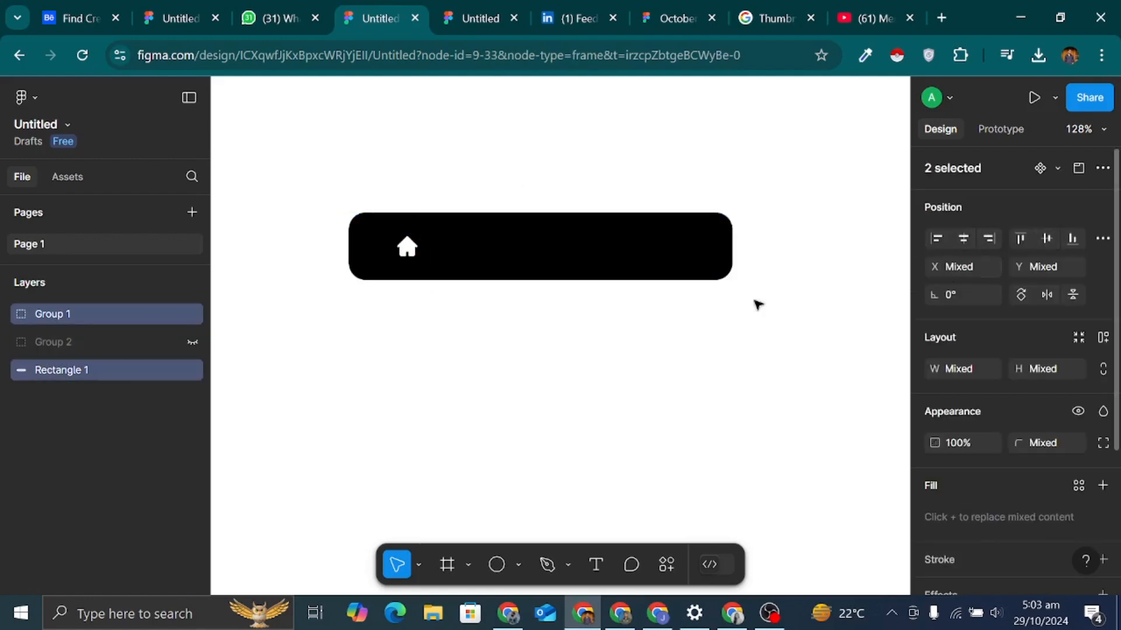
pyautogui.click(490, 298)
# Step: Lock the home icon's proportions and enlarge it to 30 × 30
pyautogui.click(406, 246)
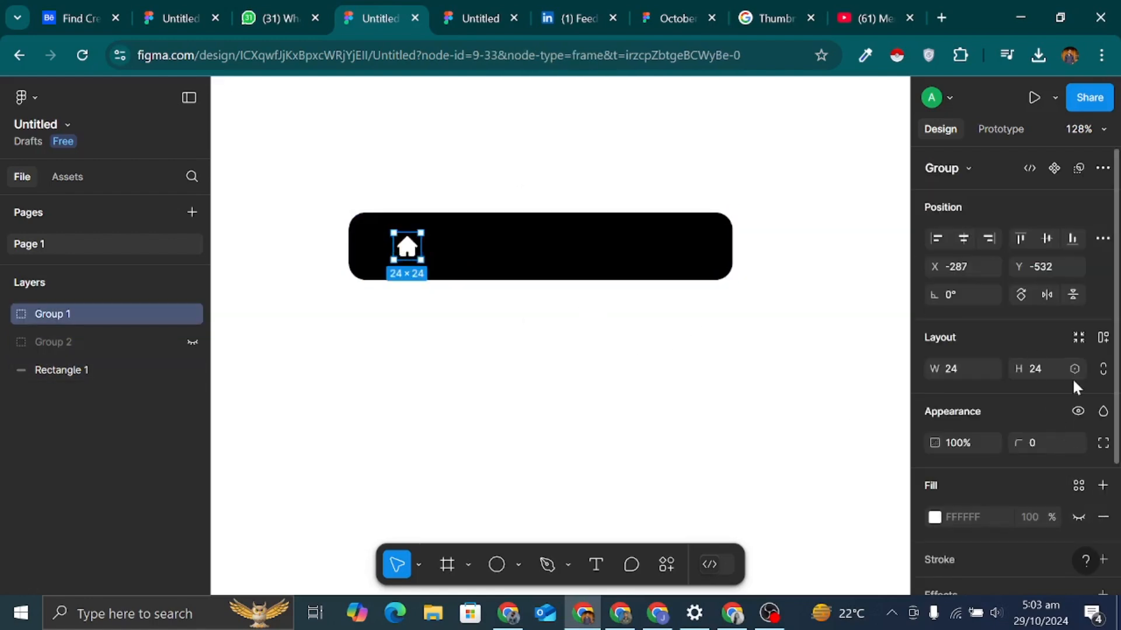
pyautogui.click(1097, 369)
pyautogui.press('Up')
pyautogui.press('Up')
pyautogui.press('Up')
pyautogui.press('Up')
pyautogui.press('Up')
pyautogui.press('Up')
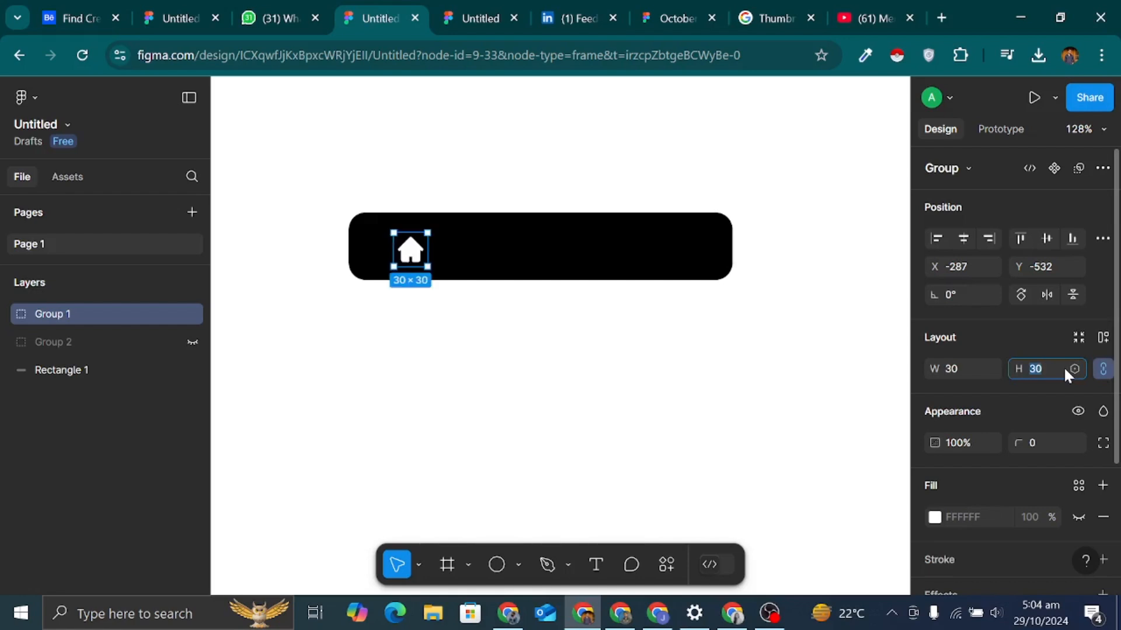
# Step: Realign the enlarged home icon to the bar's vertical centre
pyautogui.keyDown('shift'); pyautogui.click(598, 240); pyautogui.keyUp('shift')
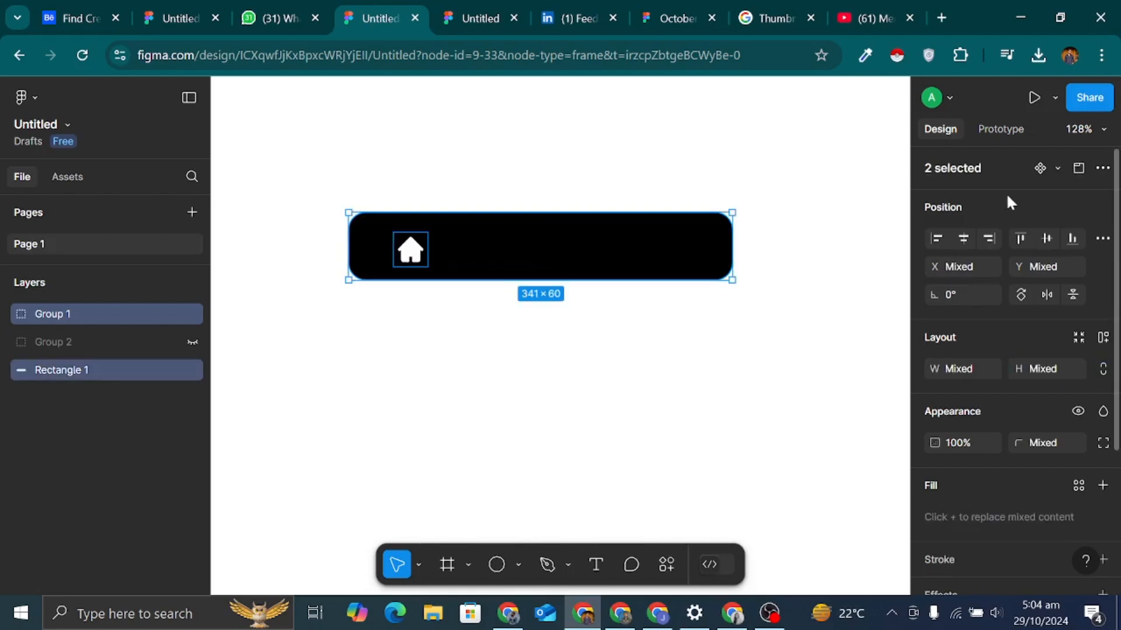
pyautogui.click(1055, 235)
pyautogui.click(613, 367)
pyautogui.rightClick(381, 359)
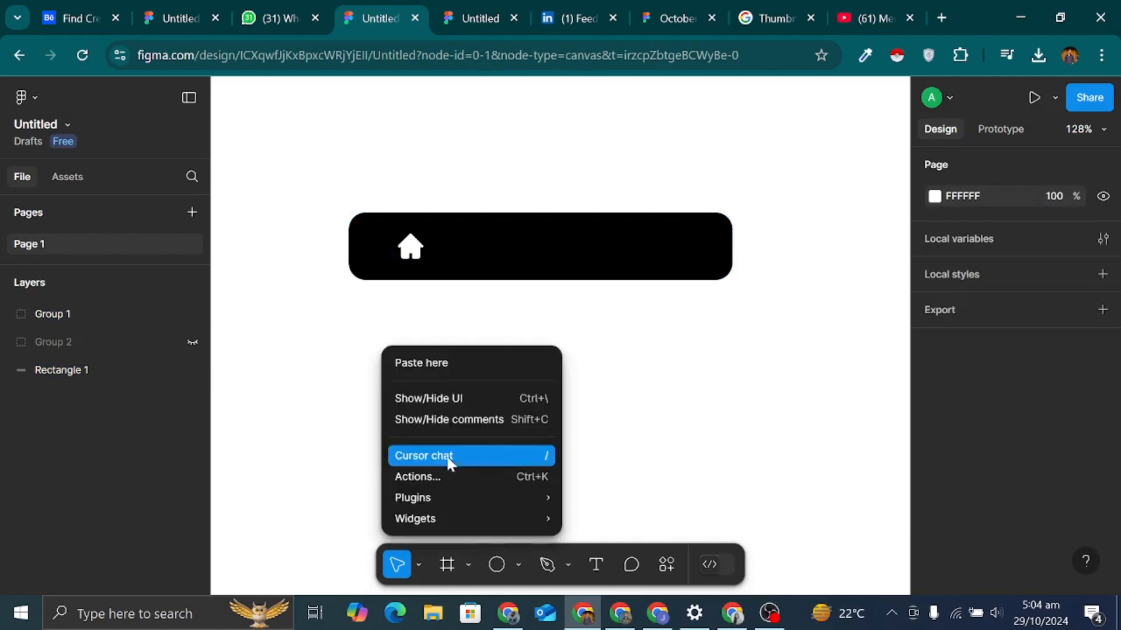
pyautogui.moveTo(461, 500)
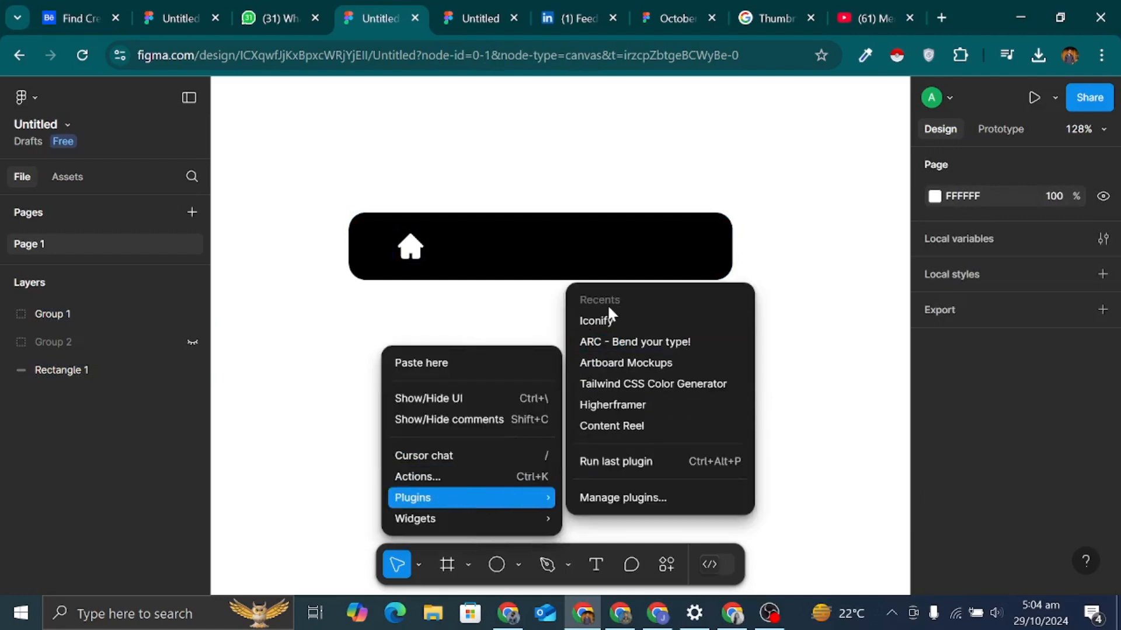
pyautogui.click(619, 342)
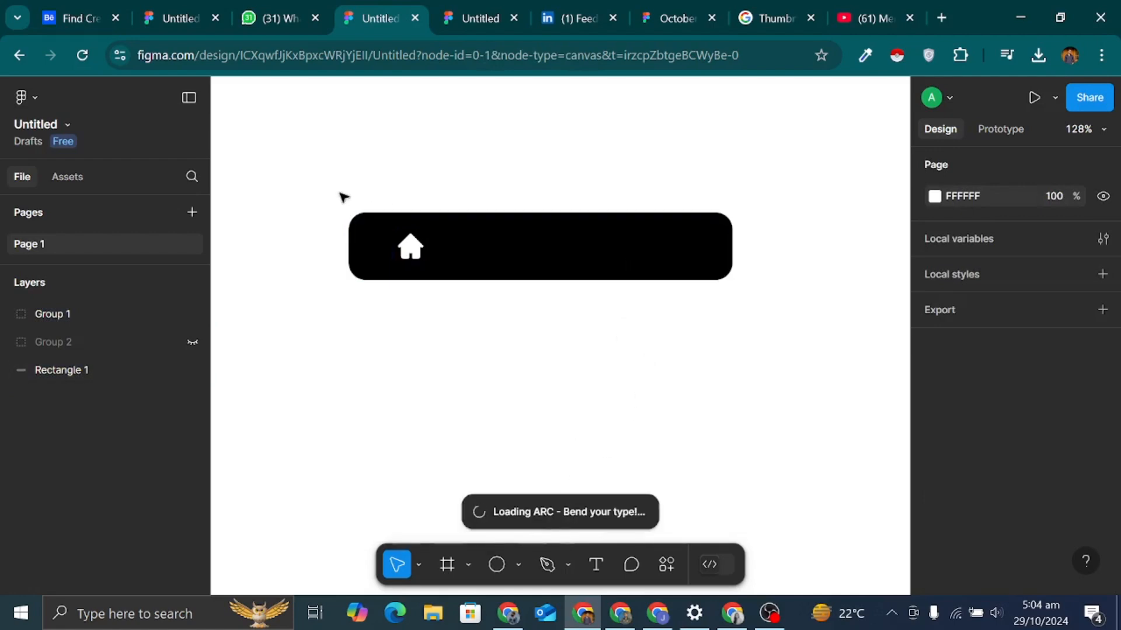
# Step: Run Iconify, search for "Fire" and place the mdi:fire icon on the canvas below the navigation bar
pyautogui.rightClick(457, 452)
pyautogui.moveTo(524, 492)
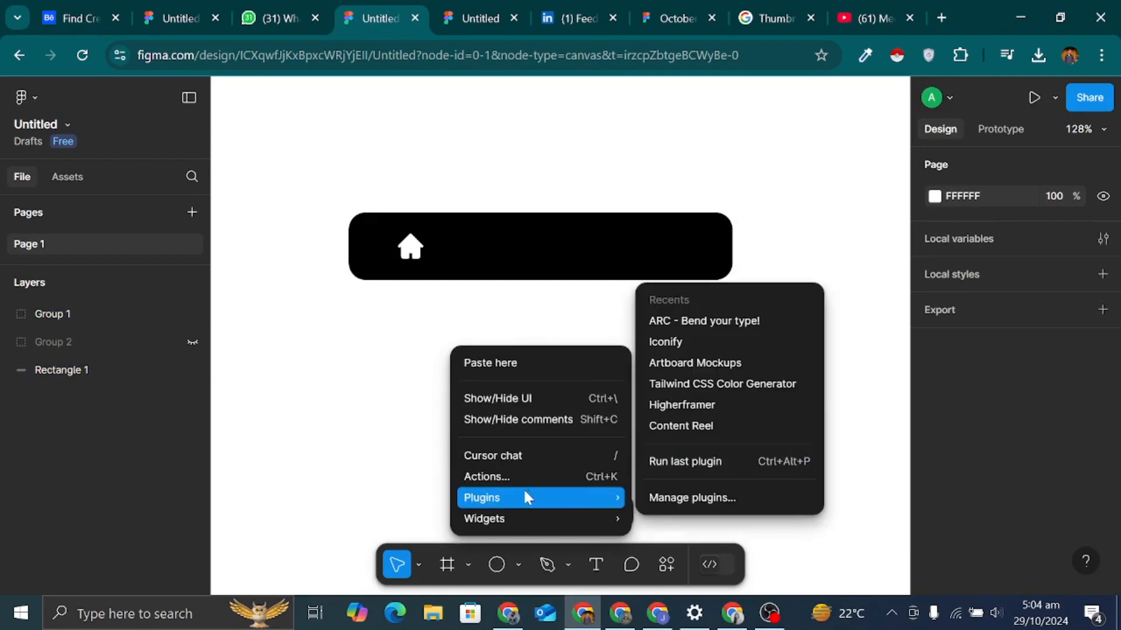
pyautogui.click(710, 348)
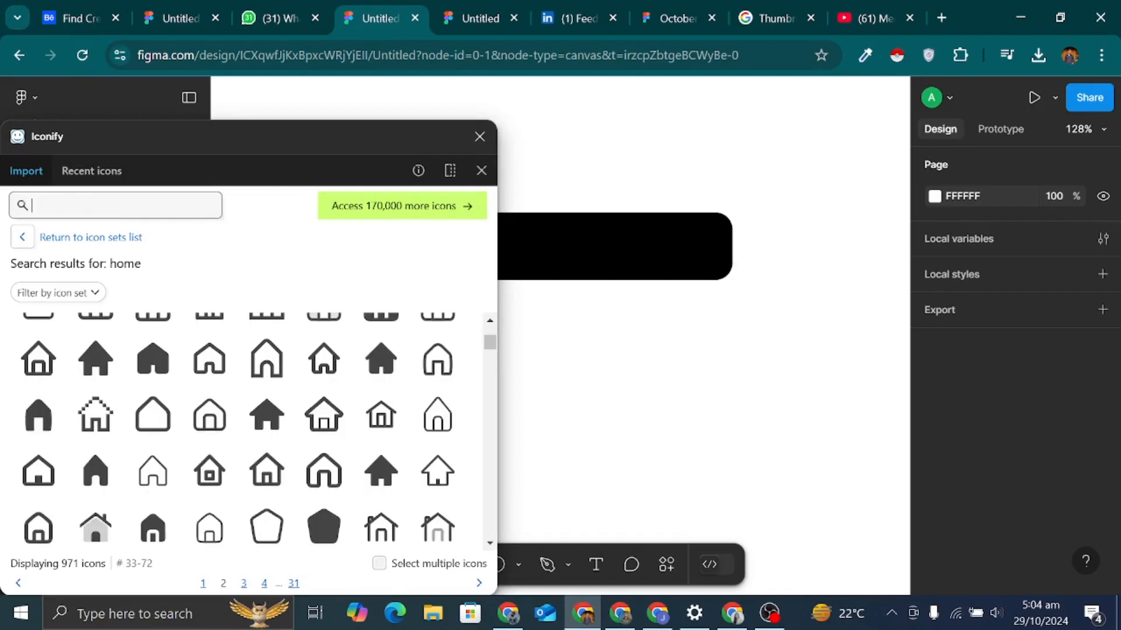
pyautogui.write('Fire')
pyautogui.press('Return')
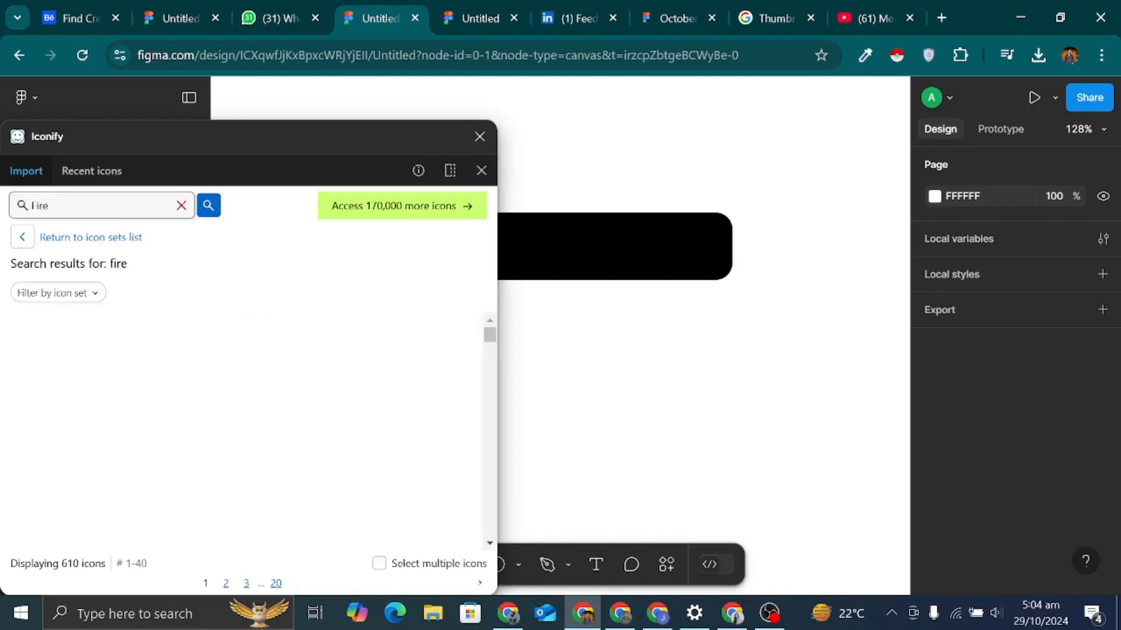
pyautogui.moveTo(38, 340); pyautogui.dragTo(662, 363)
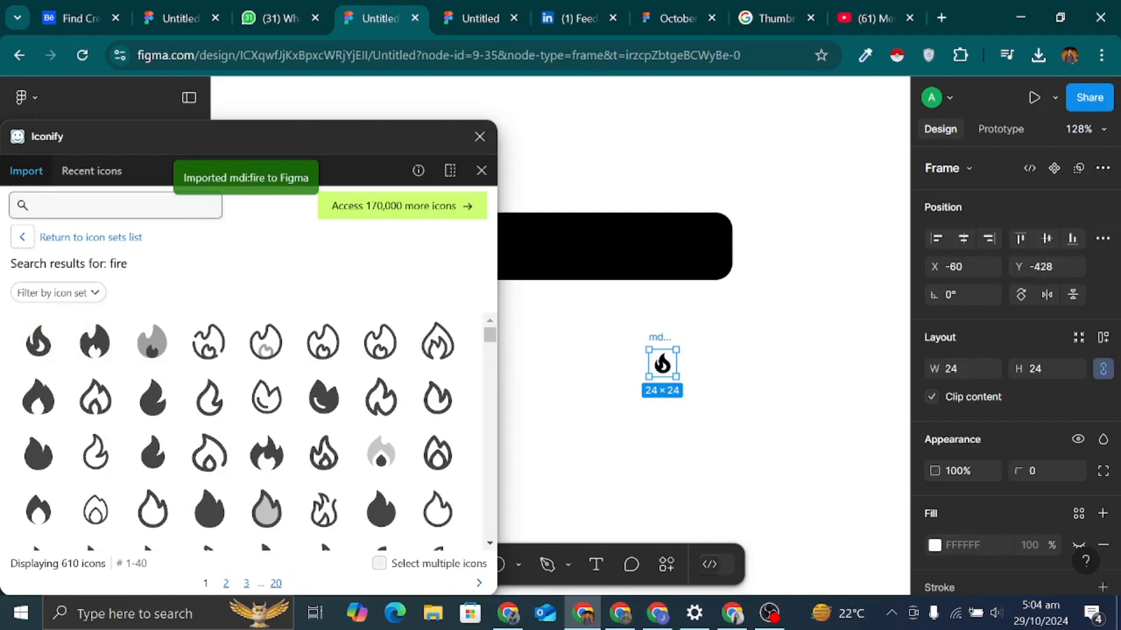
# Step: Search Iconify for "Setting", place the filled gear icon near the flame icon on the canvas, and close the plugin
pyautogui.write('Setting')
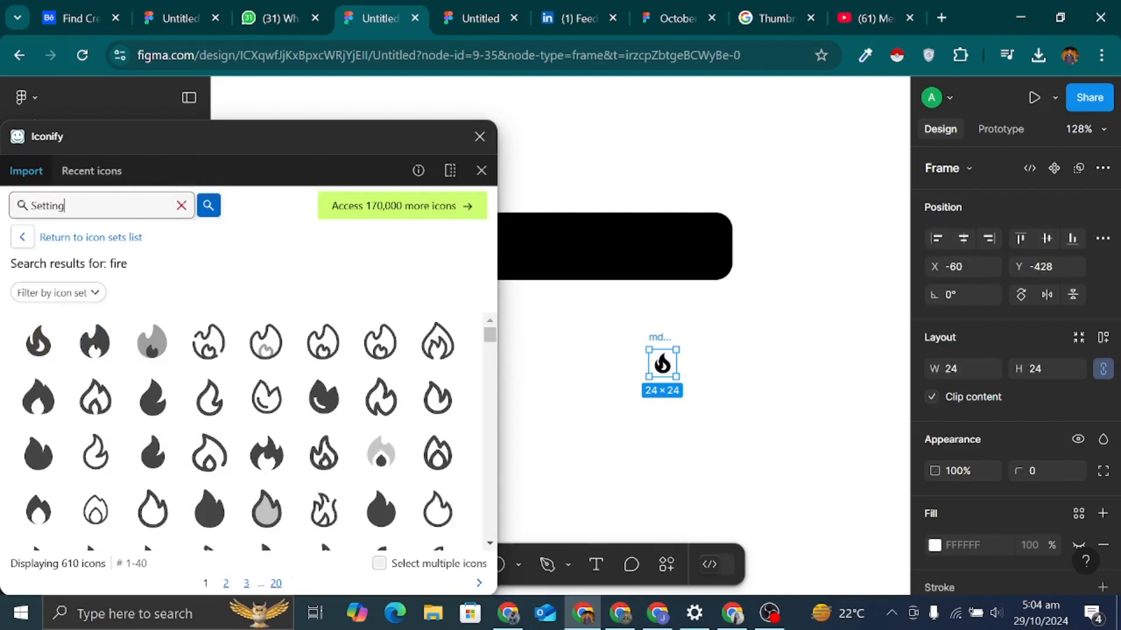
pyautogui.press('Return')
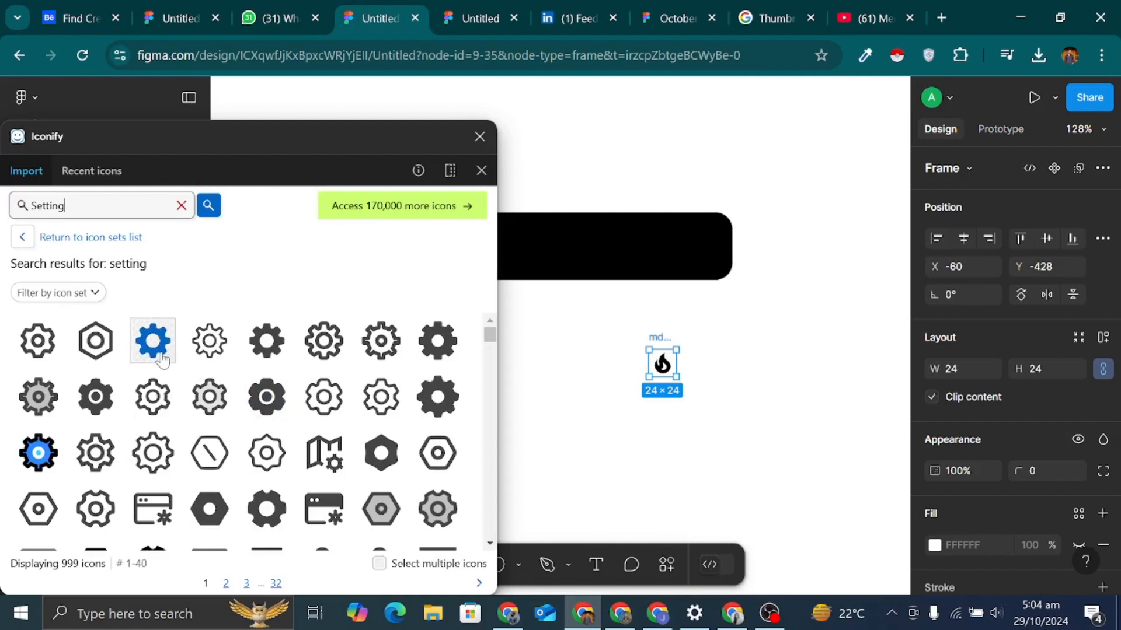
pyautogui.moveTo(169, 358); pyautogui.dragTo(625, 406)
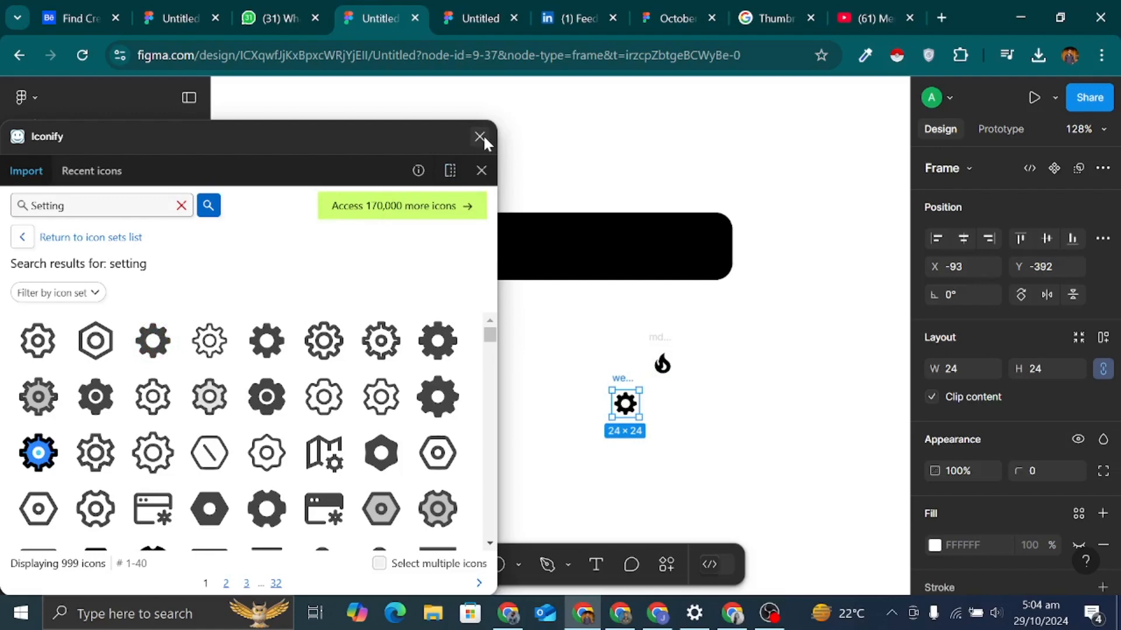
pyautogui.moveTo(445, 150); pyautogui.dragTo(261, 373)
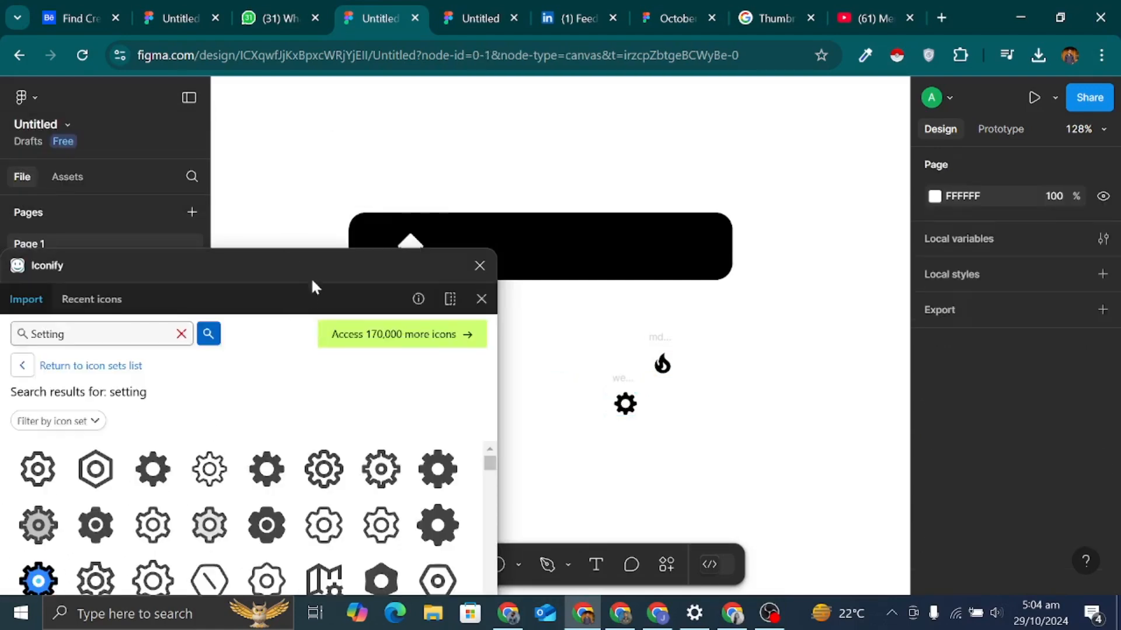
pyautogui.moveTo(315, 286); pyautogui.dragTo(313, 202)
pyautogui.click(481, 188)
# Step: Group the gear icon and set its size to 30 × 30
pyautogui.click(626, 383)
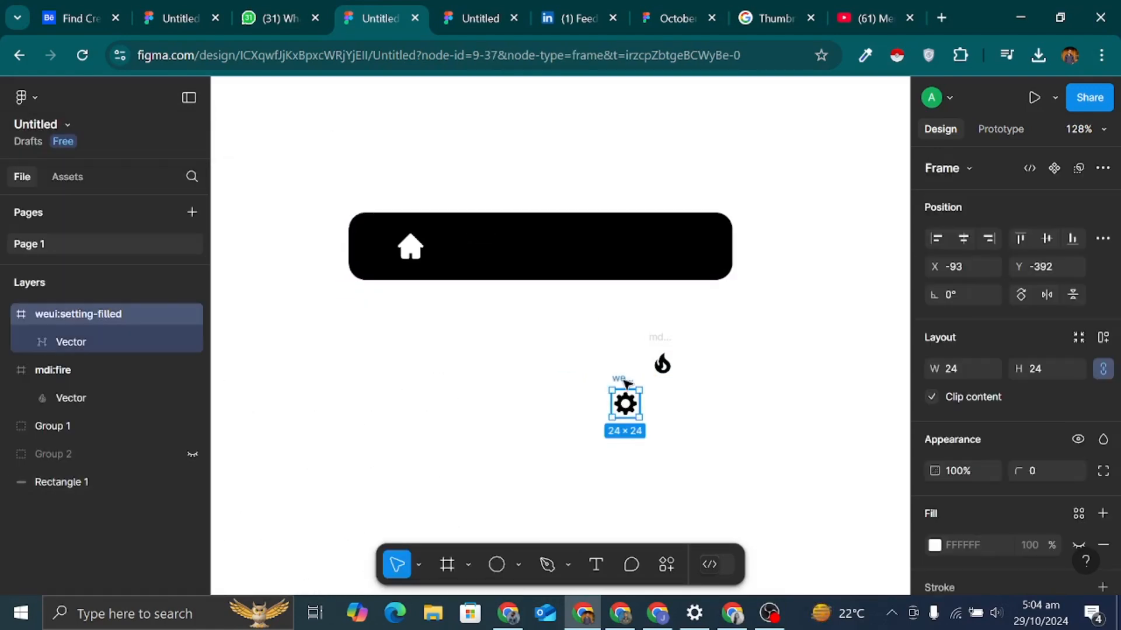
pyautogui.hotkey('ctrl', 'g')
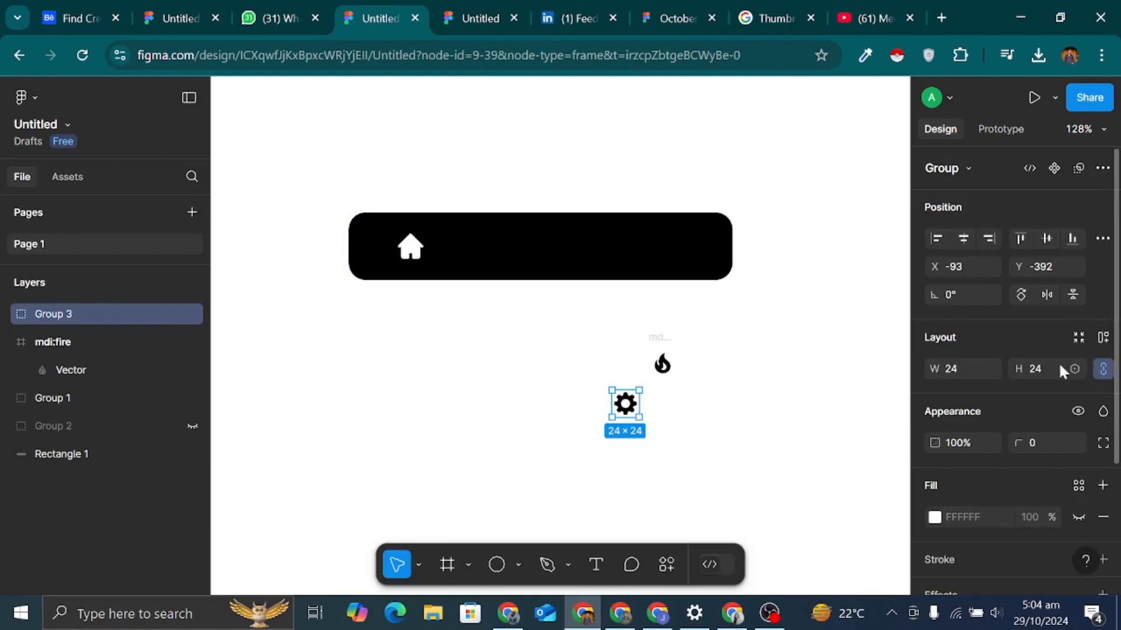
pyautogui.click(1048, 371)
pyautogui.write('30')
pyautogui.press('Return')
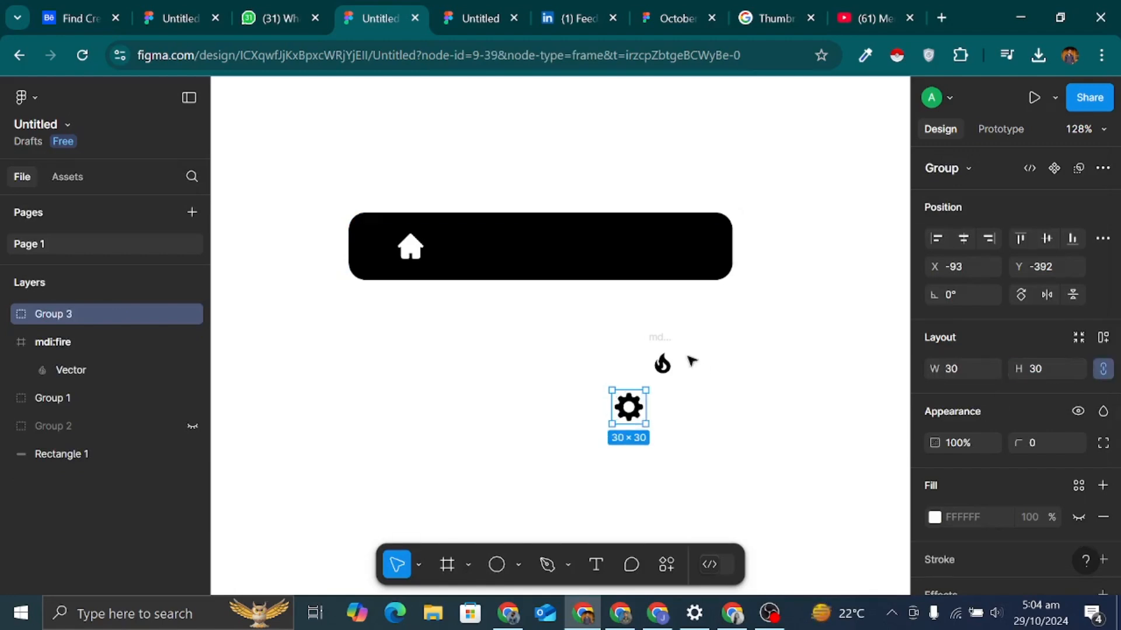
# Step: Group the flame icon and set its size to 30 × 30
pyautogui.click(675, 345)
pyautogui.hotkey('ctrl', 'g')
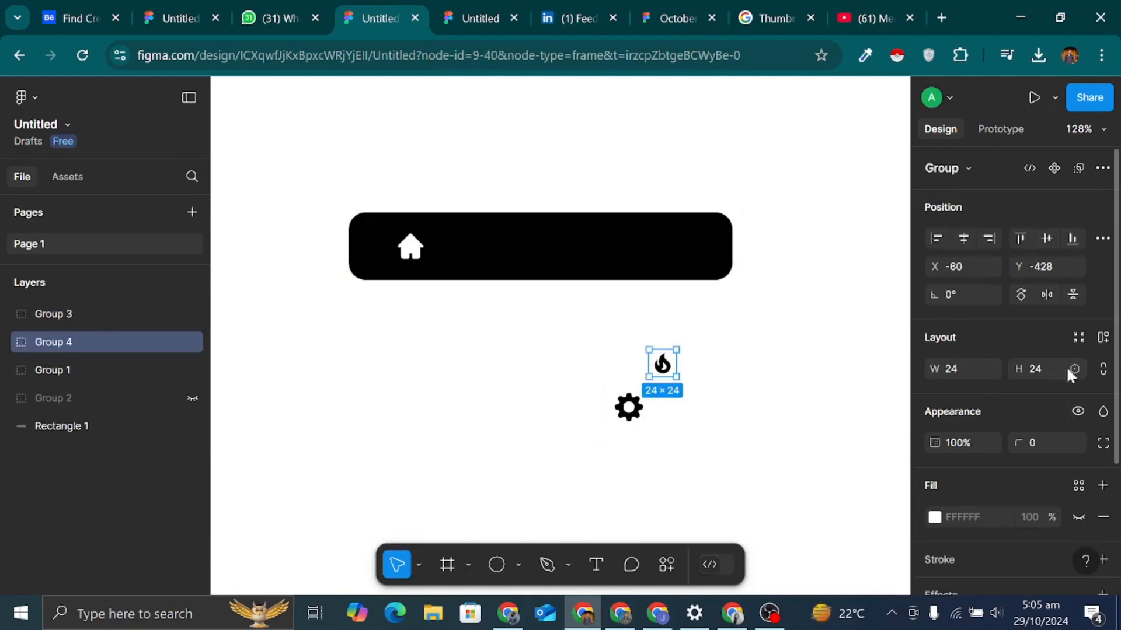
pyautogui.click(1054, 378)
pyautogui.write('30')
pyautogui.press('Return')
# Step: Recolour the gear and flame icons together to a medium grey, about 6C6C6C
pyautogui.click(628, 407)
pyautogui.keyDown('shift'); pyautogui.click(677, 366); pyautogui.keyUp('shift')
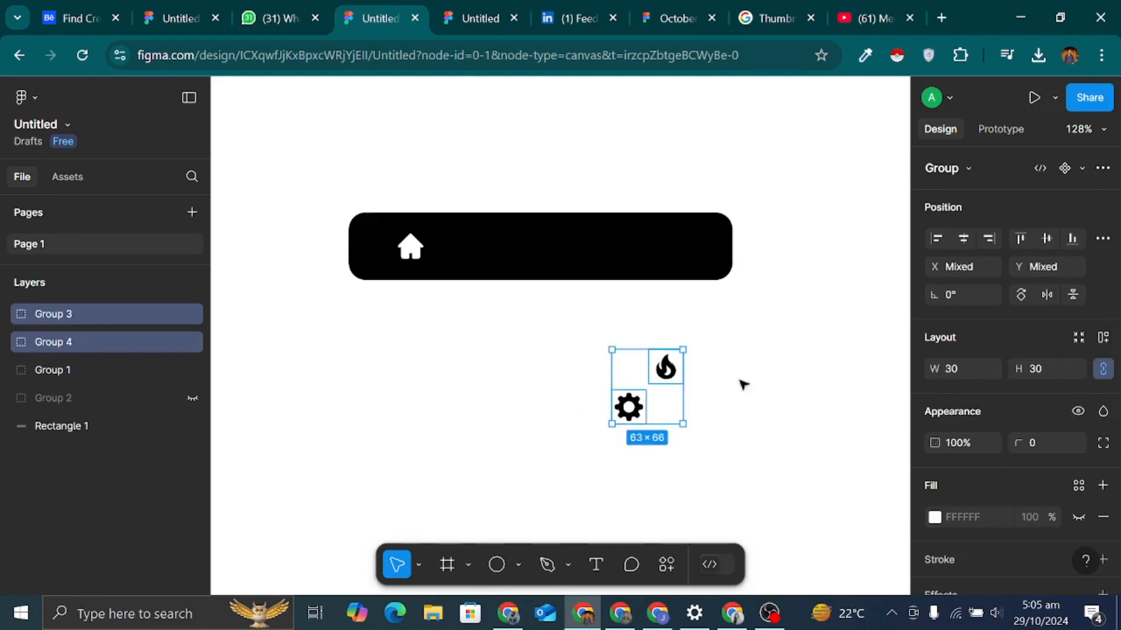
pyautogui.scroll(-3, 933, 462)
pyautogui.click(933, 492)
pyautogui.moveTo(726, 336); pyautogui.dragTo(699, 286)
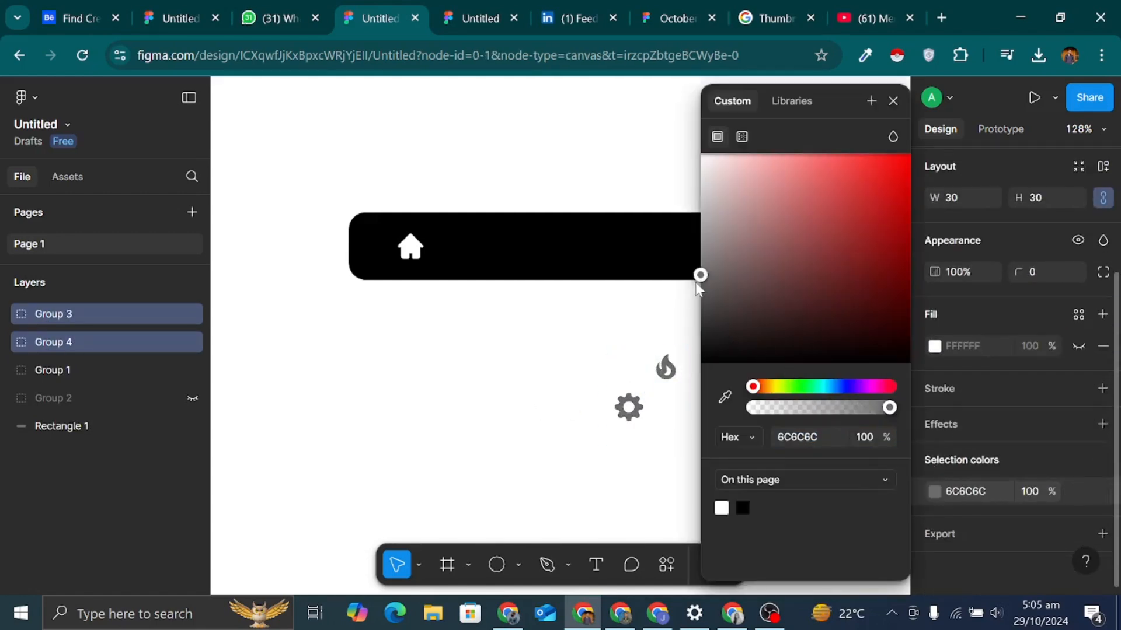
pyautogui.click(669, 308)
# Step: Move the flame icon to the middle of the navigation bar and the gear icon near its right end, level with the home icon
pyautogui.click(628, 407)
pyautogui.click(677, 366)
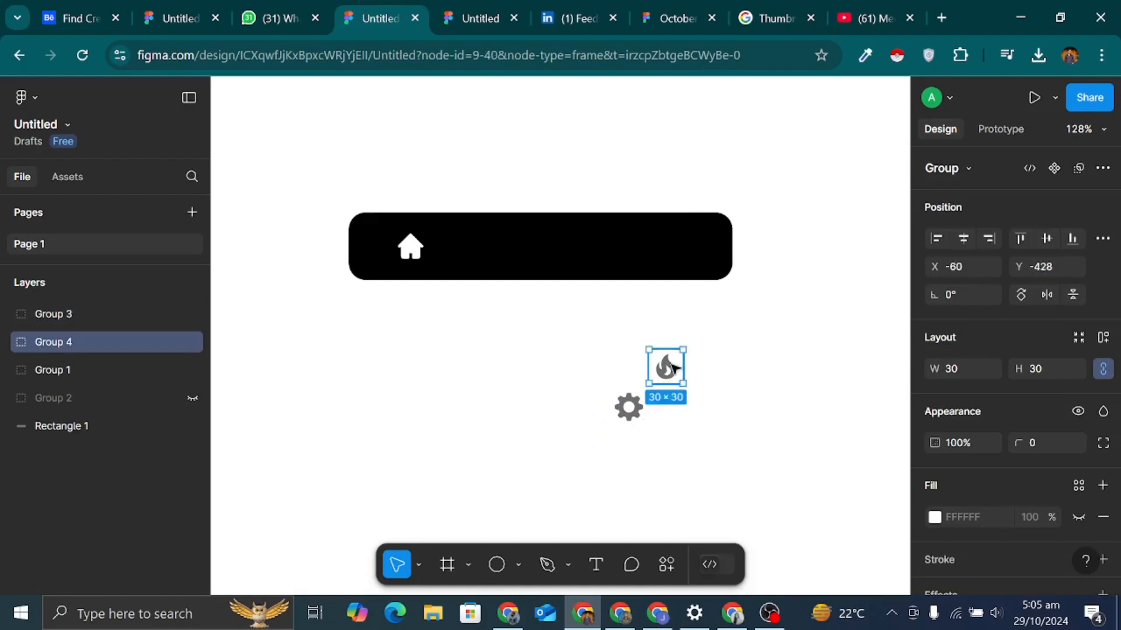
pyautogui.moveTo(677, 366); pyautogui.dragTo(535, 250)
pyautogui.moveTo(628, 406); pyautogui.dragTo(669, 267)
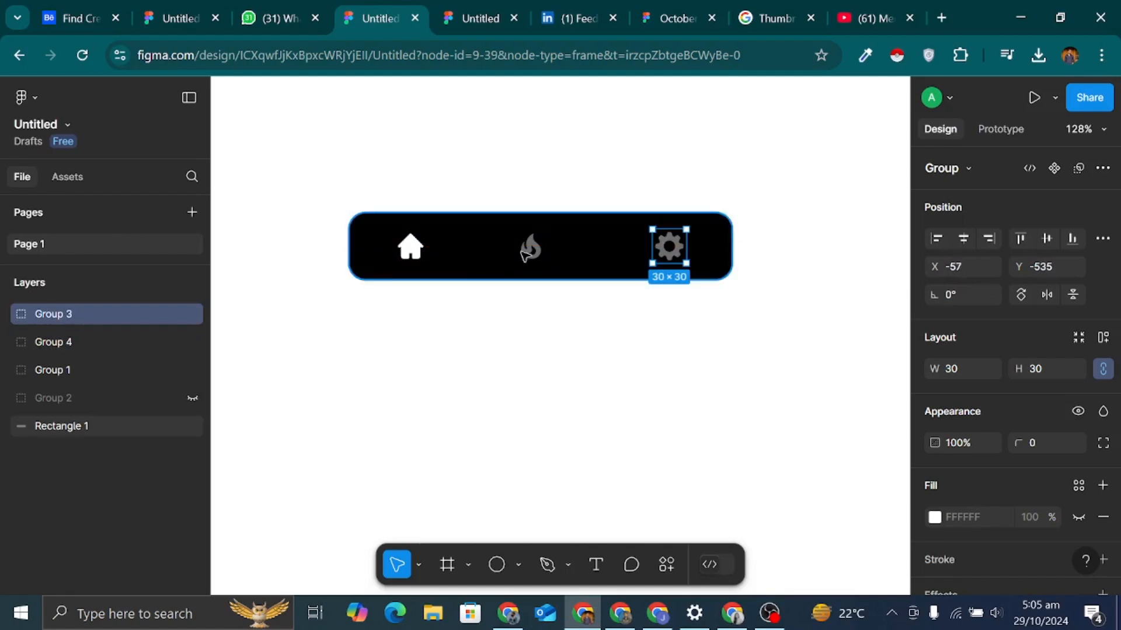
# Step: Combine the home, flame and gear icons into one horizontal auto layout frame
pyautogui.keyDown('shift'); pyautogui.click(529, 248); pyautogui.keyUp('shift')
pyautogui.keyDown('shift'); pyautogui.click(410, 247); pyautogui.keyUp('shift')
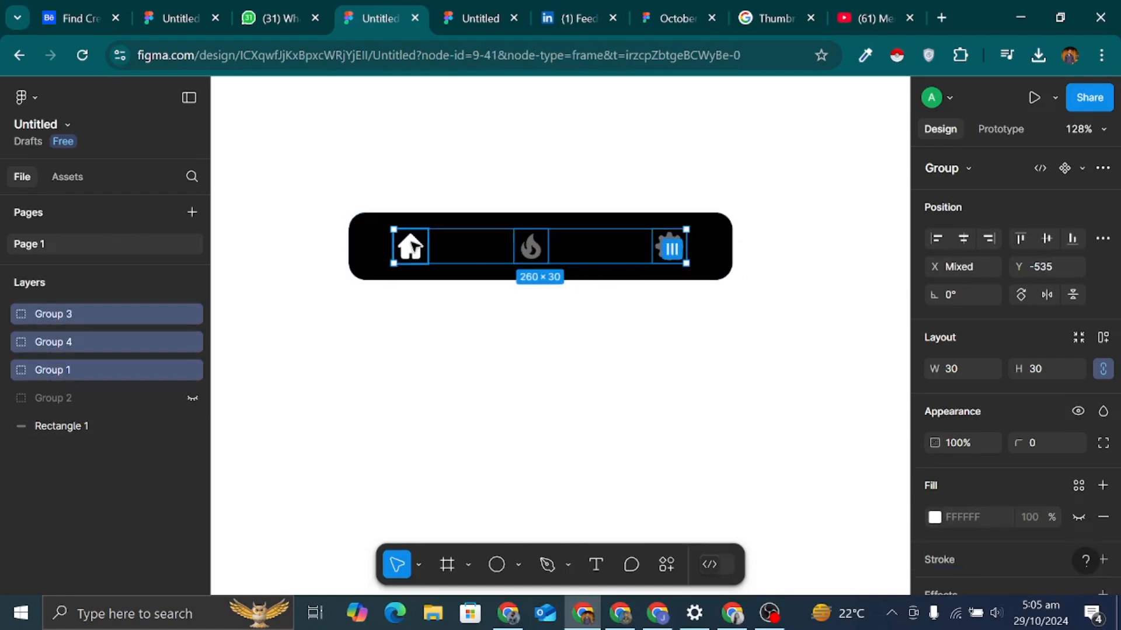
pyautogui.hotkey('shift', 'a')
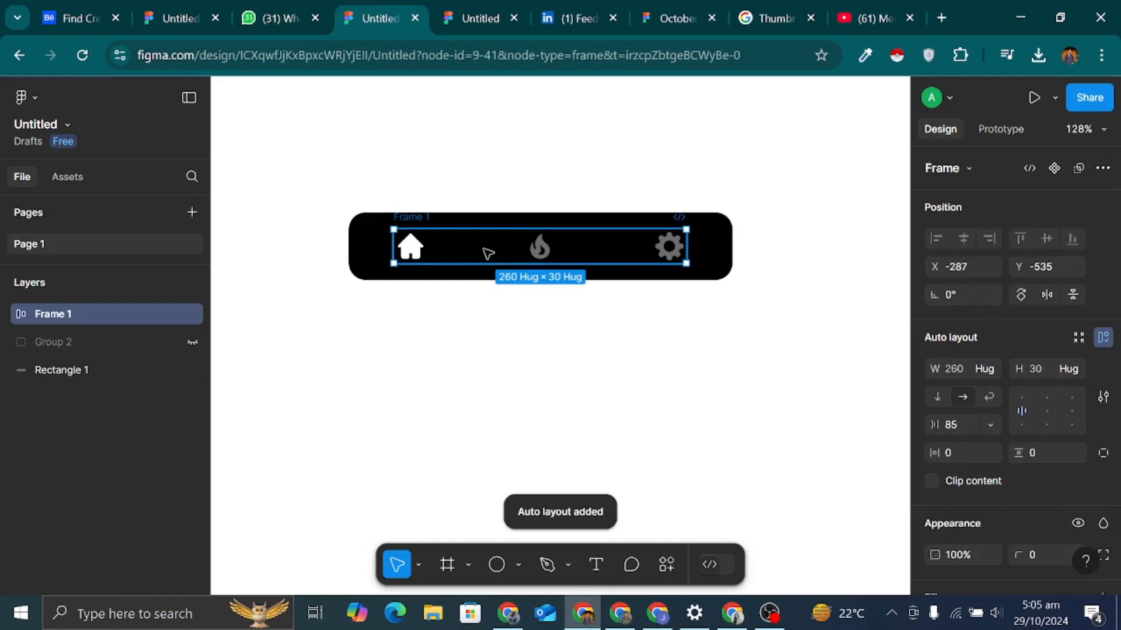
# Step: Centre the icon frame horizontally on the black navigation bar and reselect the frame
pyautogui.keyDown('shift'); pyautogui.click(722, 247); pyautogui.keyUp('shift')
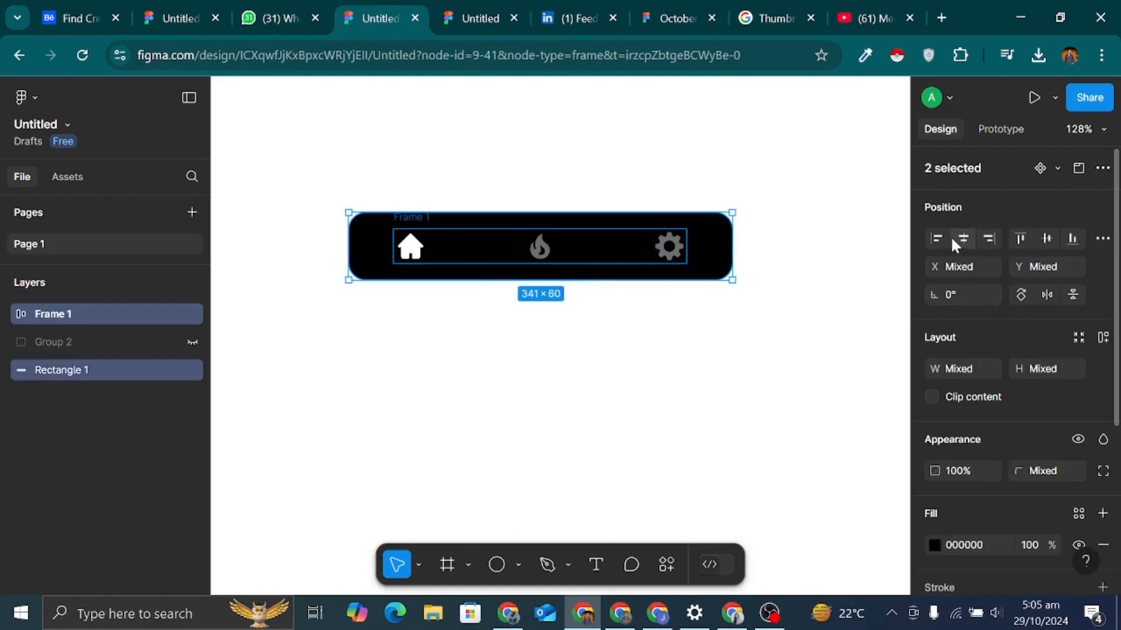
pyautogui.click(668, 387)
pyautogui.click(620, 261)
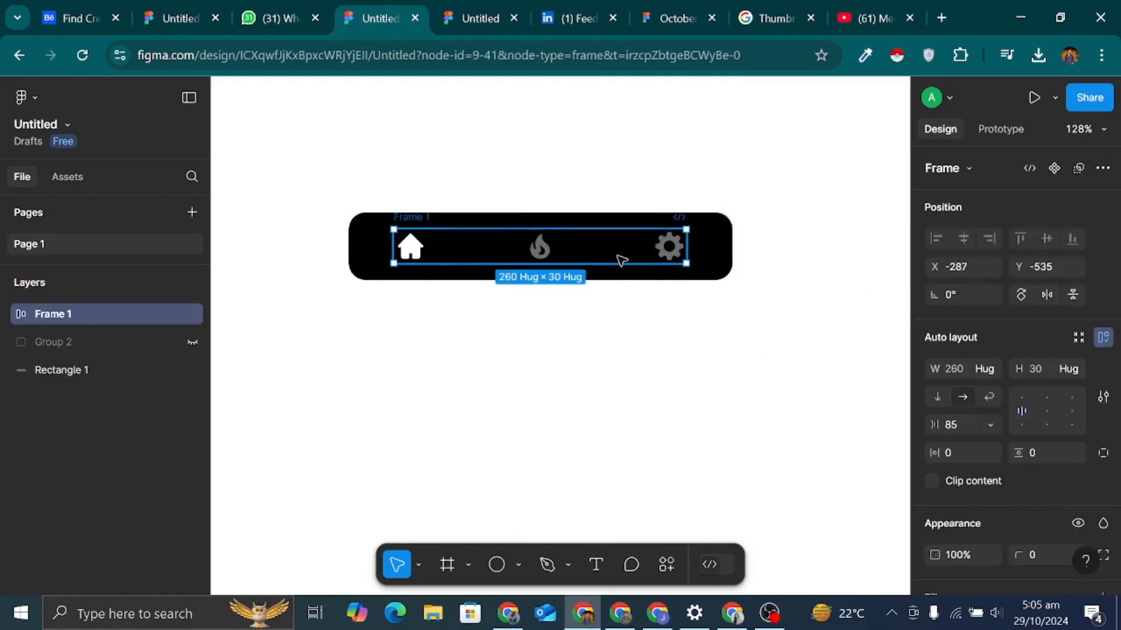
# Step: Recolour the flame and gear icons on the navigation bar to white, FFFFFF
pyautogui.click(676, 256)
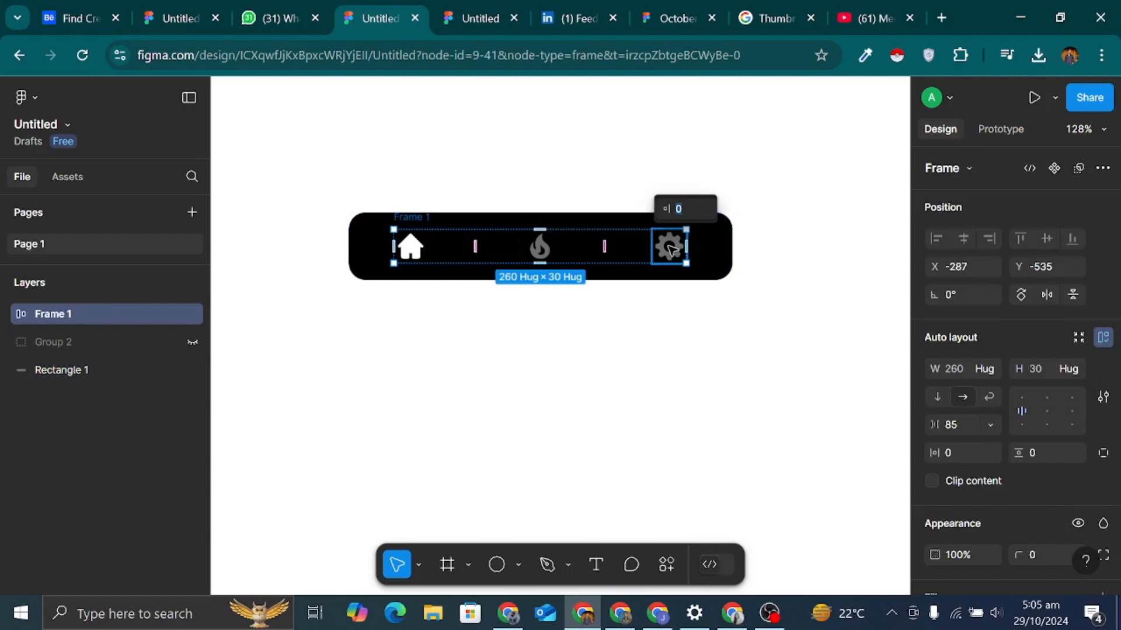
pyautogui.click(671, 250)
pyautogui.keyDown('shift'); pyautogui.click(540, 247); pyautogui.keyUp('shift')
pyautogui.scroll(-3, 1045, 440)
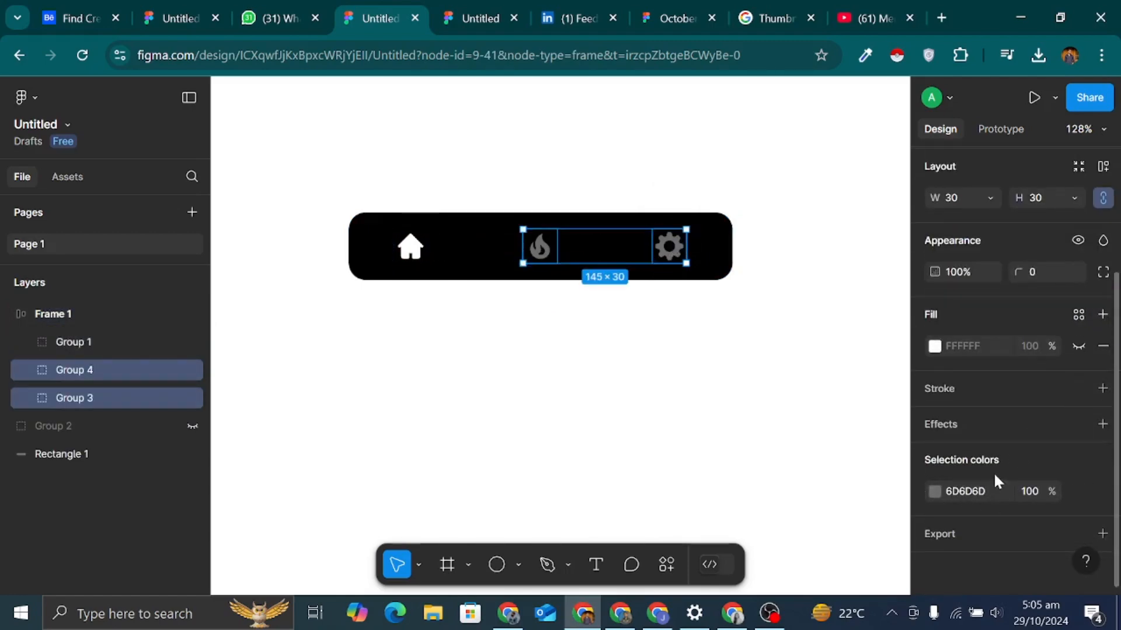
pyautogui.click(990, 493)
pyautogui.write('F')
pyautogui.press('Return')
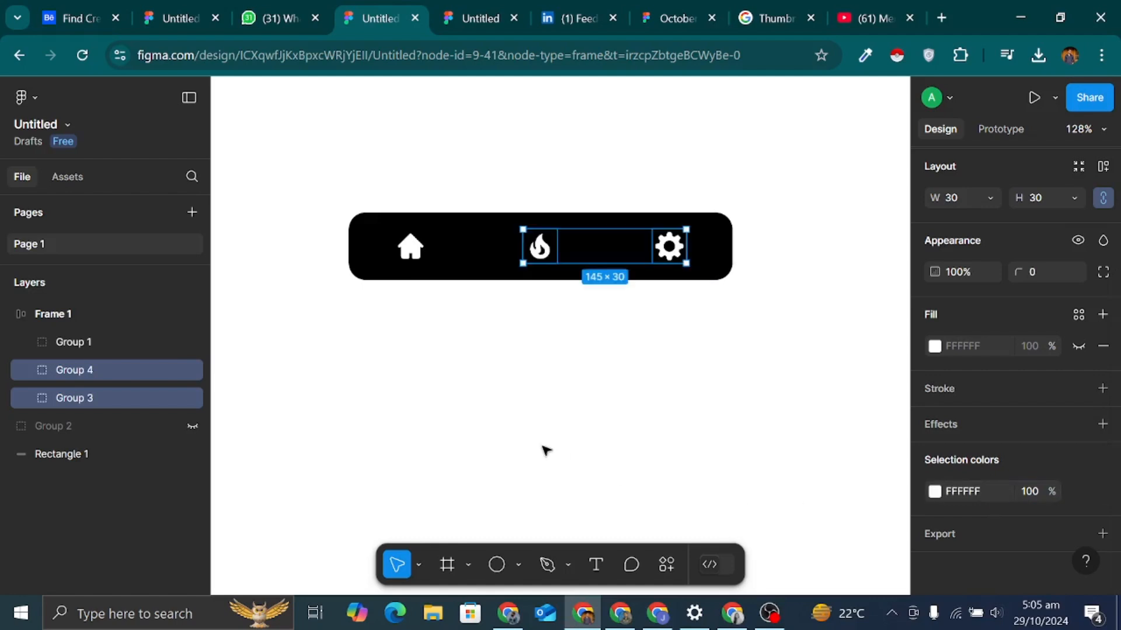
pyautogui.click(534, 433)
# Step: Ungroup the auto layout frame holding the home, flame and gear icons
pyautogui.click(423, 255)
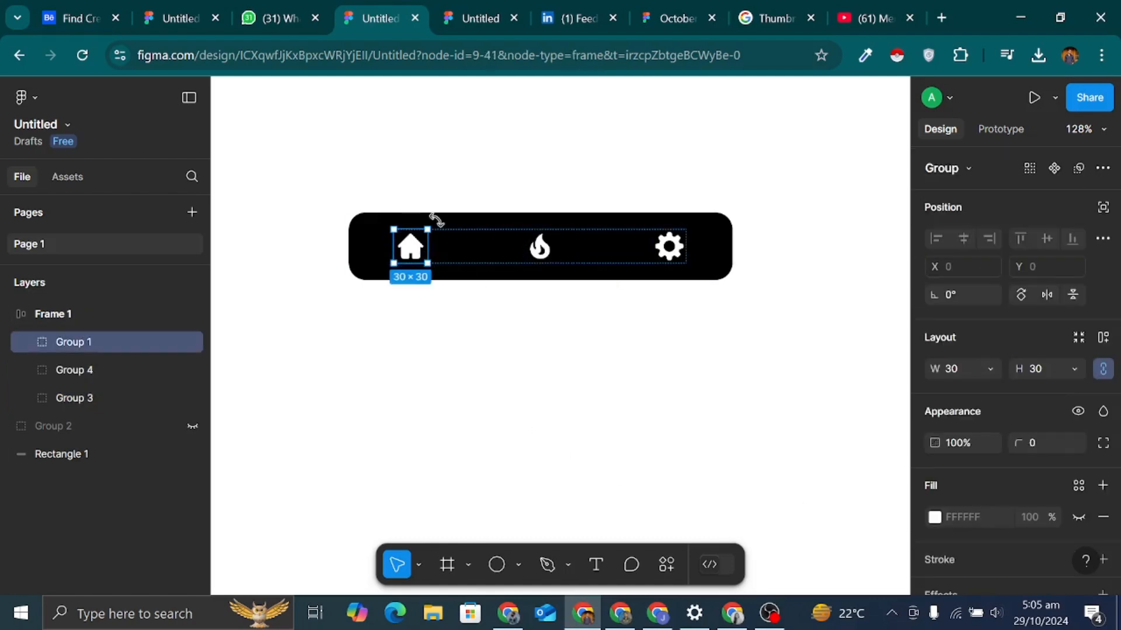
pyautogui.click(468, 181)
pyautogui.click(425, 224)
pyautogui.rightClick(425, 225)
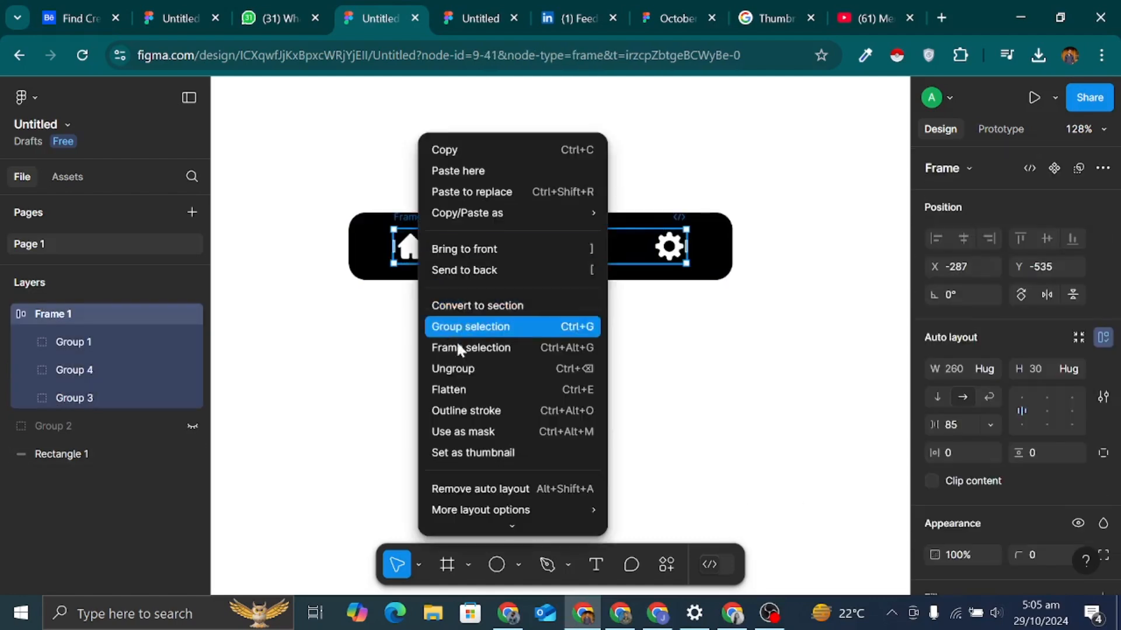
pyautogui.click(470, 373)
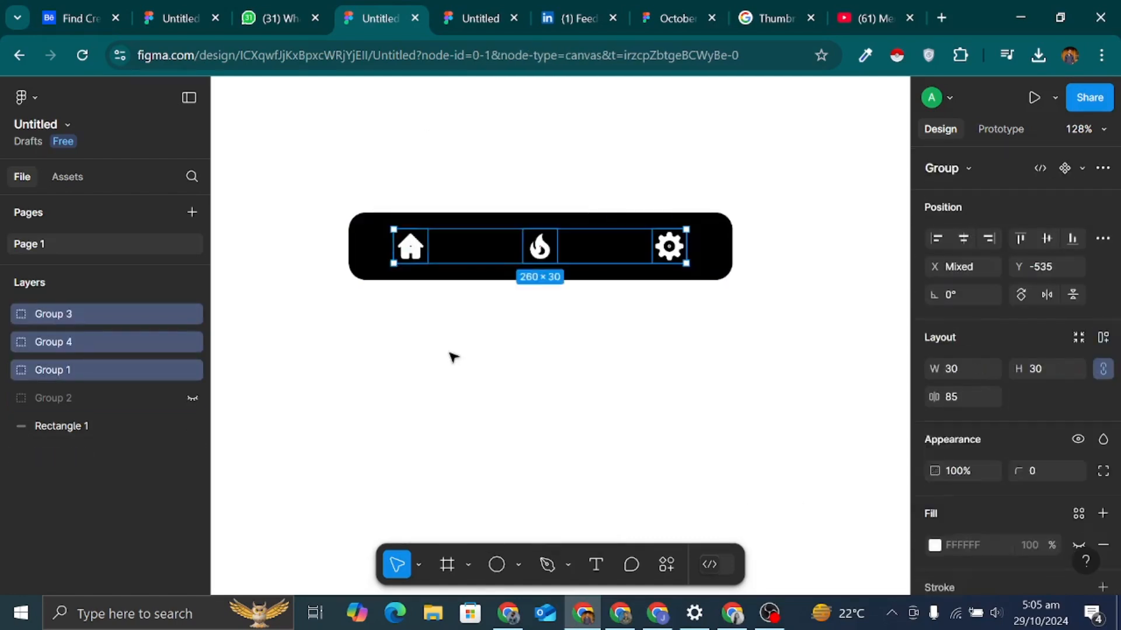
pyautogui.click(454, 357)
# Step: Unhide the notch-and-circle group and move the home icon up to the centre of the floating circle
pyautogui.click(438, 274)
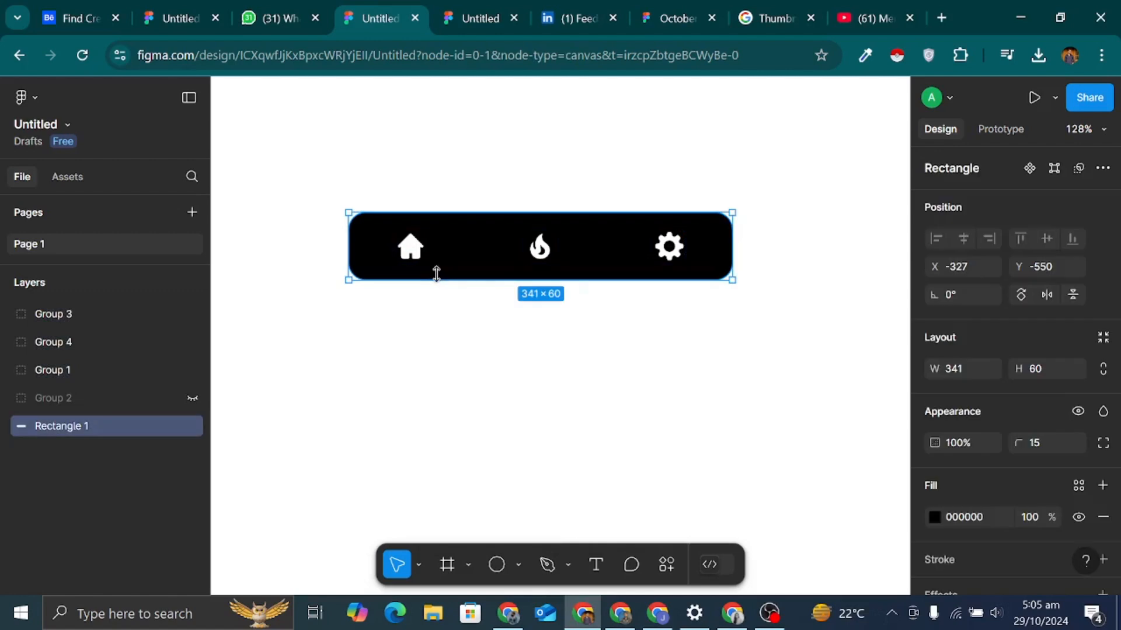
pyautogui.click(192, 398)
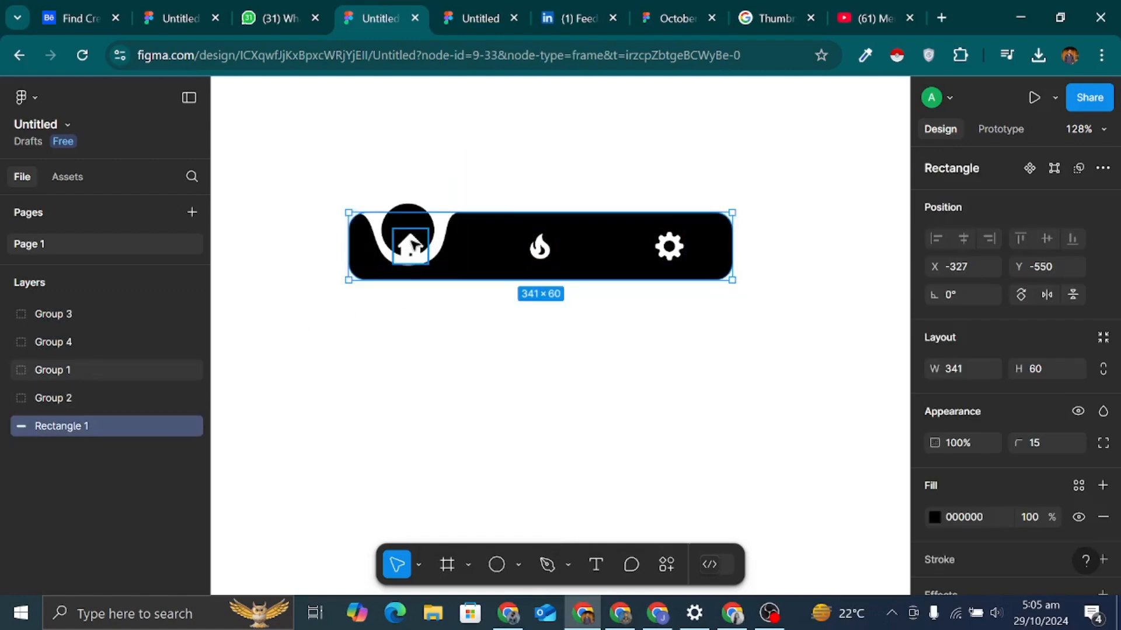
pyautogui.moveTo(410, 248); pyautogui.dragTo(406, 228)
pyautogui.click(405, 383)
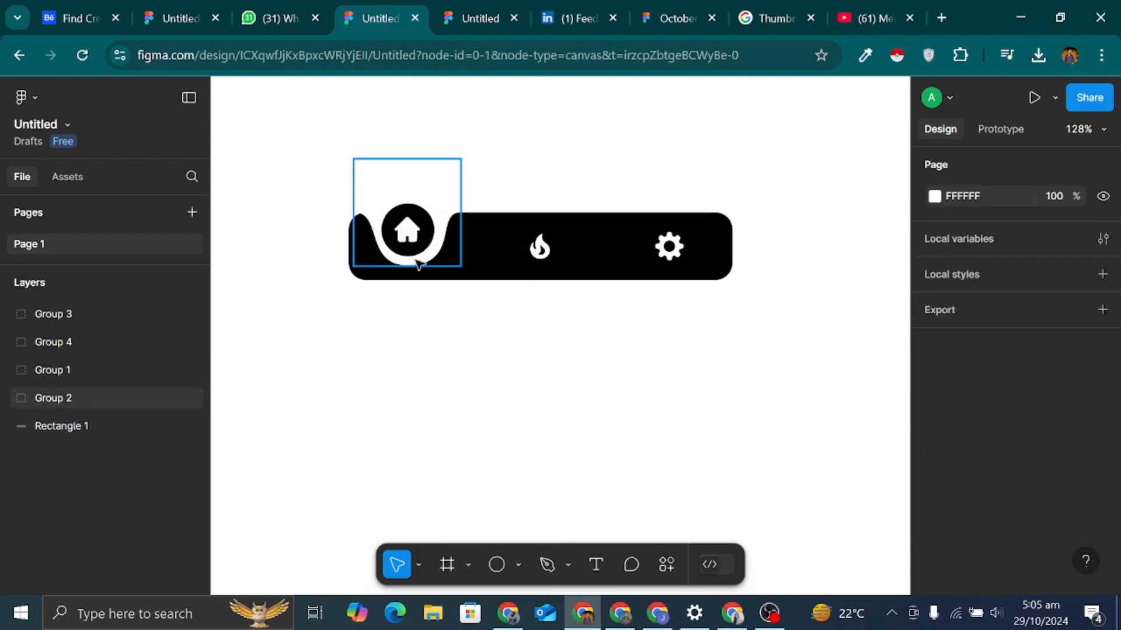
# Step: Recolour the home icon inside the circle to teal, 1DBEC6
pyautogui.click(422, 252)
pyautogui.scroll(-3, 986, 502)
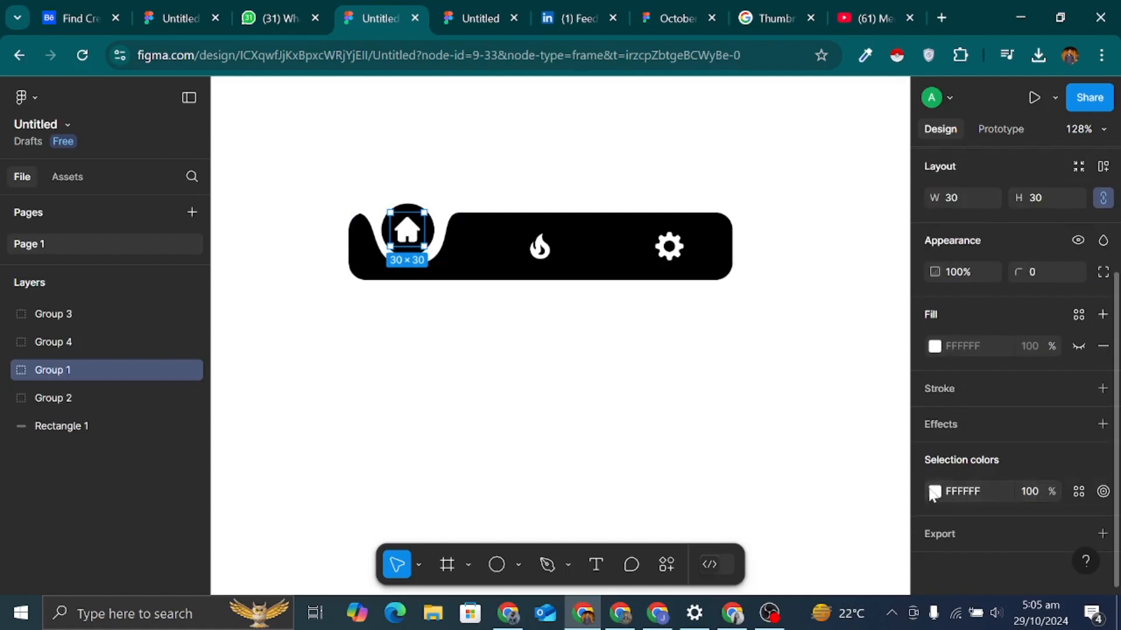
pyautogui.click(934, 492)
pyautogui.click(817, 251)
pyautogui.moveTo(811, 387); pyautogui.dragTo(823, 387)
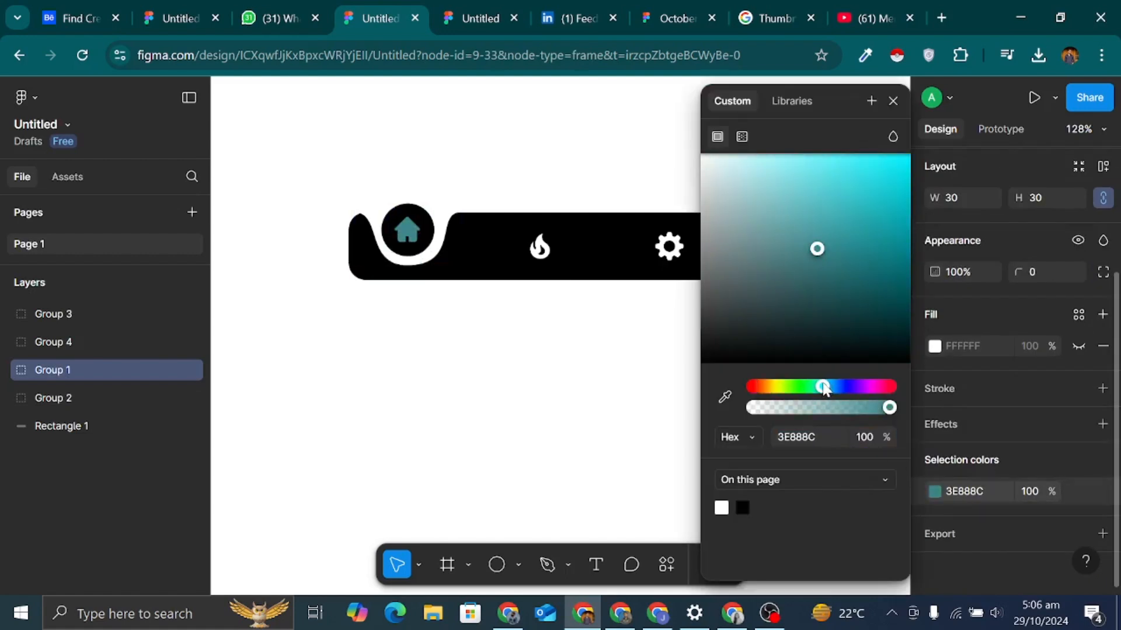
pyautogui.moveTo(856, 229); pyautogui.dragTo(879, 201)
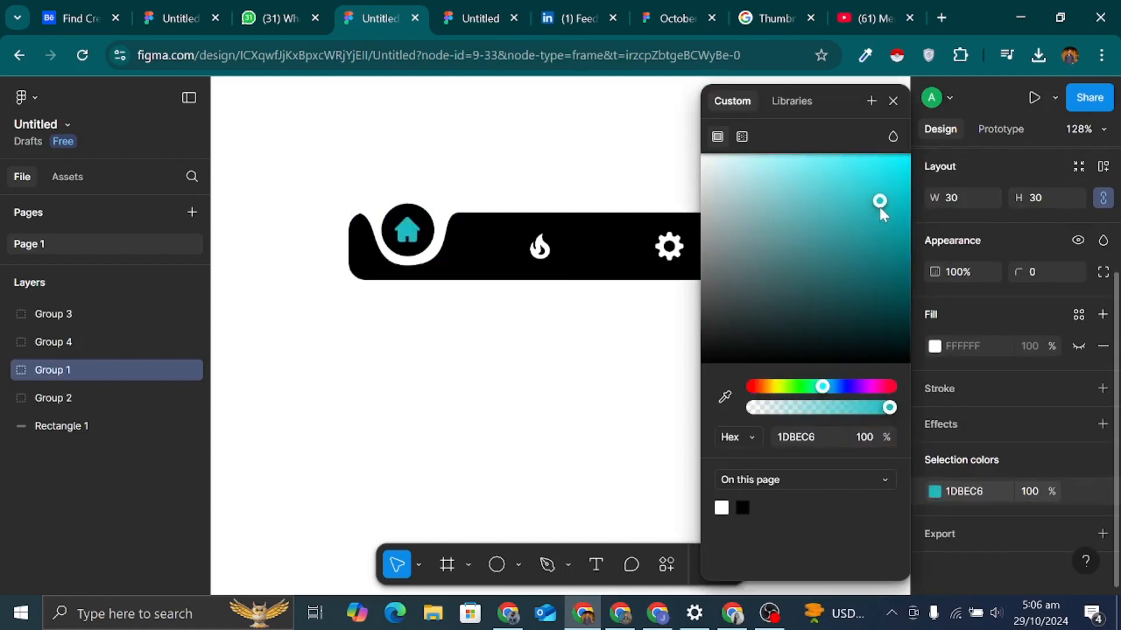
pyautogui.click(520, 365)
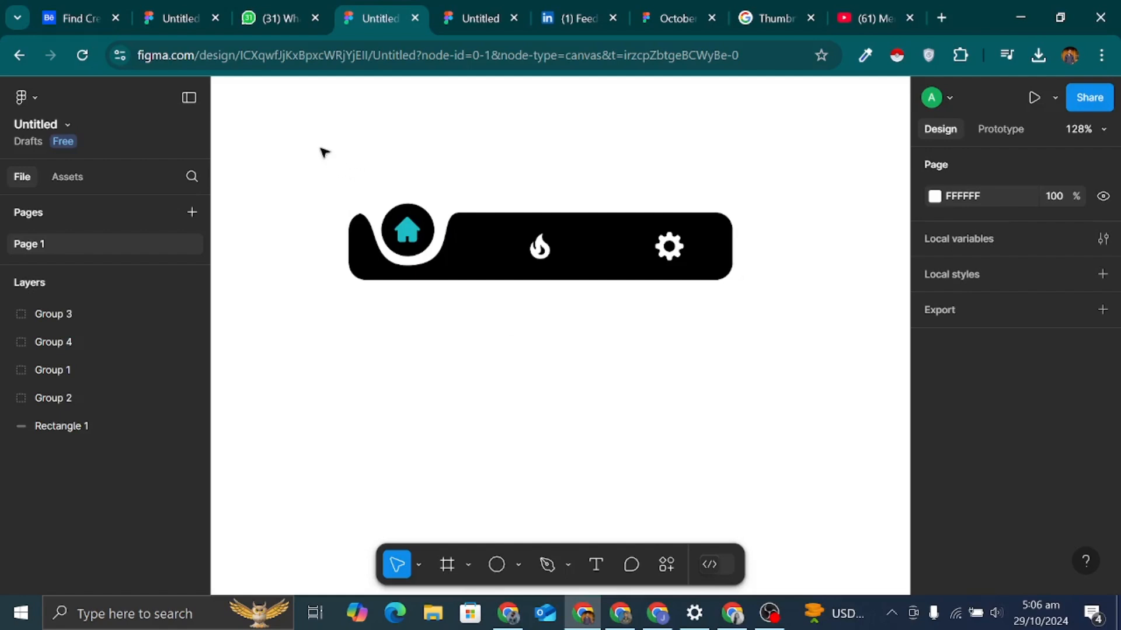
# Step: Wrap the bar, the notch group and all three icons in one frame, and place a copy of it directly below
pyautogui.moveTo(321, 147); pyautogui.dragTo(826, 425)
pyautogui.rightClick(573, 218)
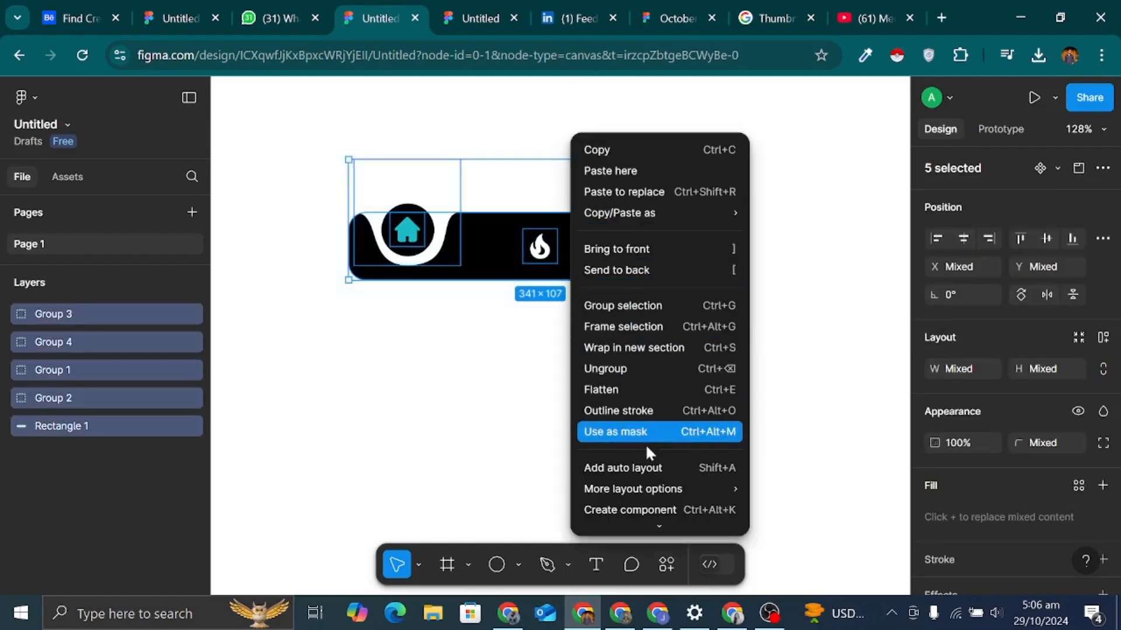
pyautogui.click(631, 326)
pyautogui.click(481, 343)
pyautogui.click(381, 154)
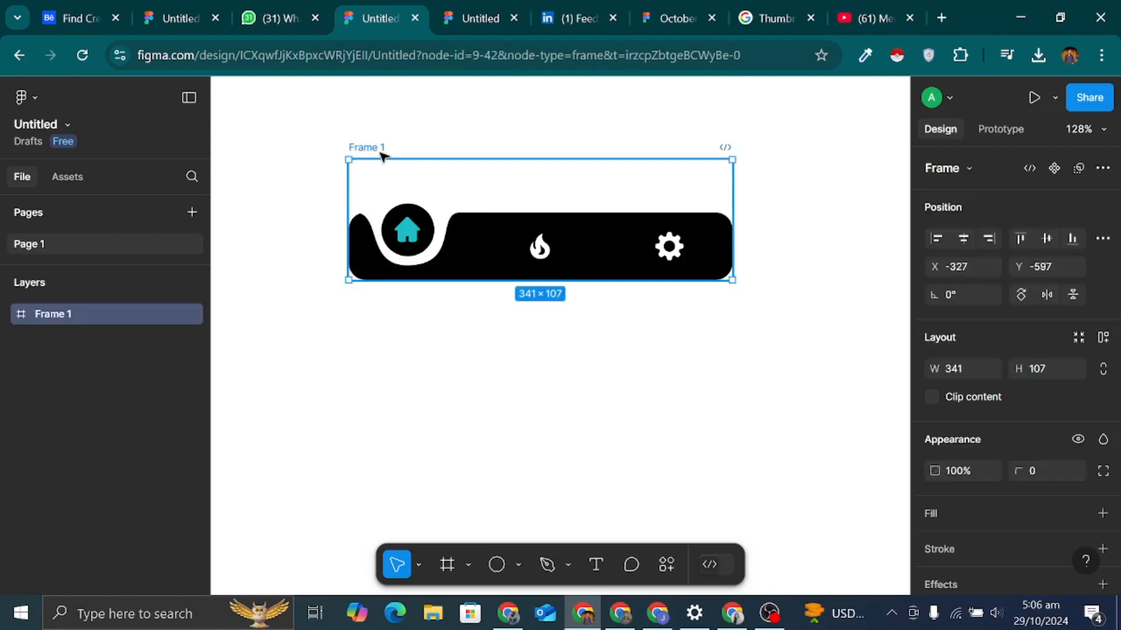
pyautogui.moveTo(384, 154); pyautogui.dragTo(384, 353)
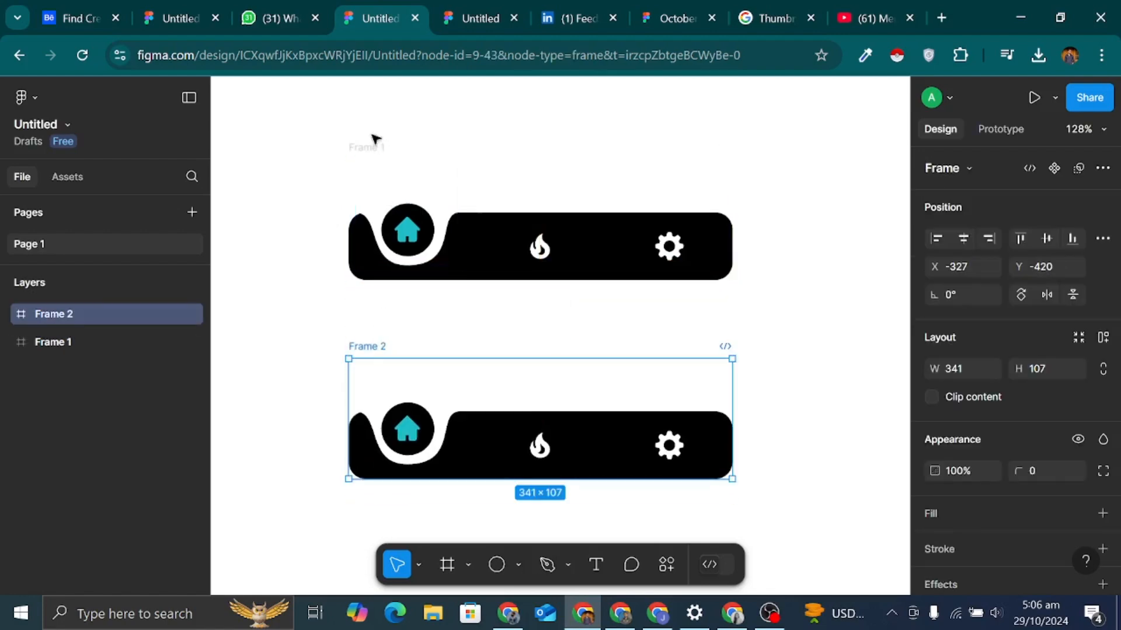
# Step: Rename the upper navigation bar frame as Home and the copy below it as Fire
pyautogui.click(376, 150)
pyautogui.write('H')
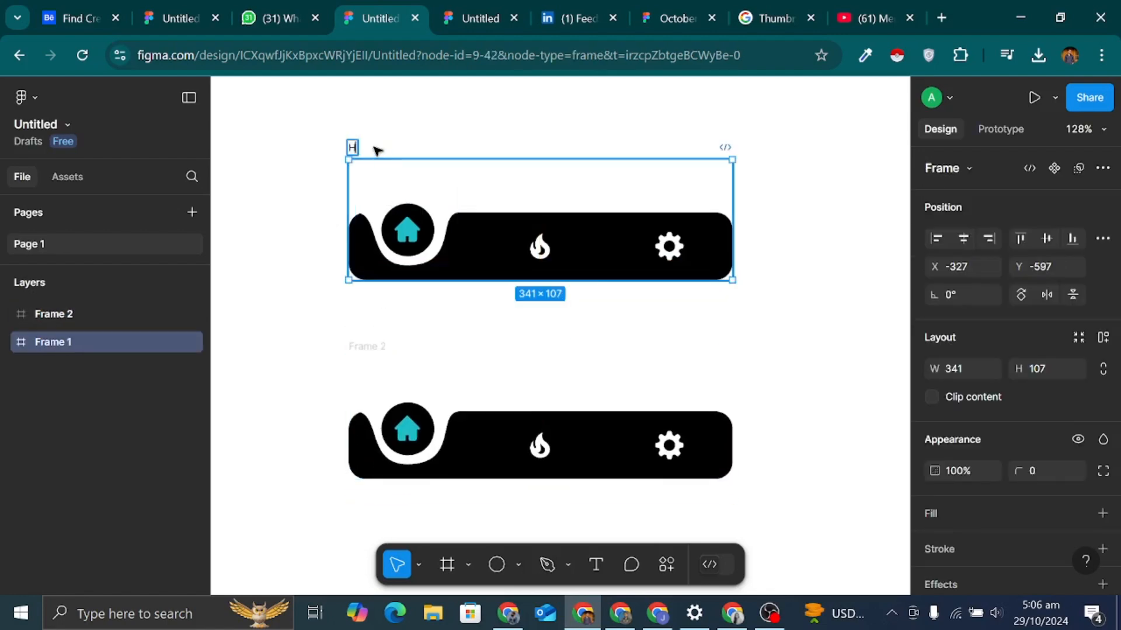
pyautogui.write('ome')
pyautogui.click(523, 123)
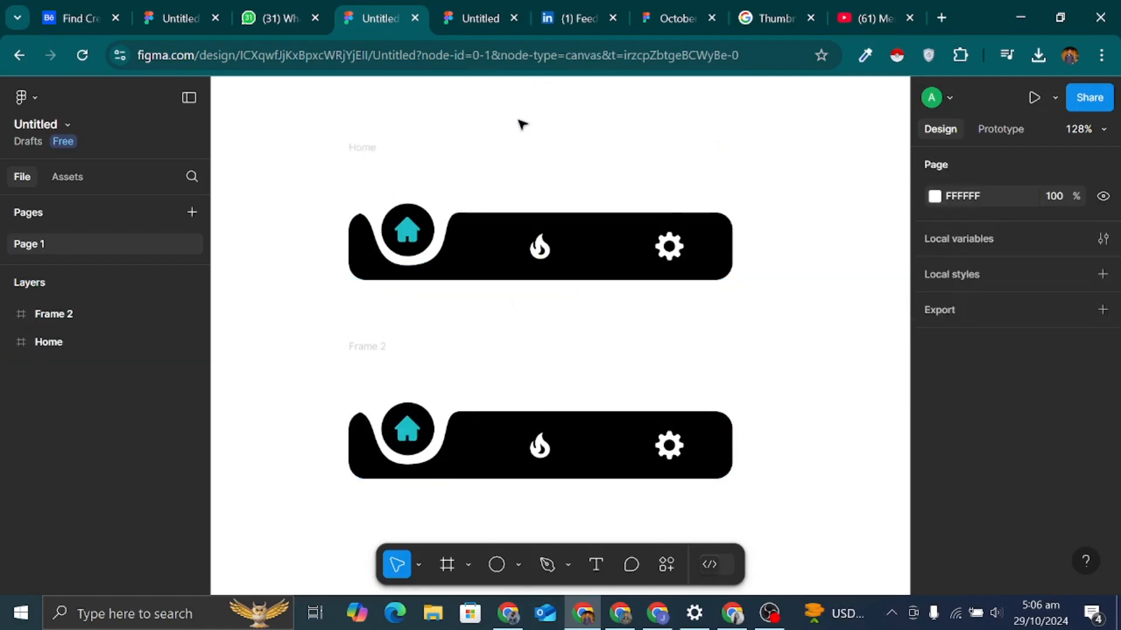
pyautogui.scroll(-1, 523, 125)
pyautogui.click(377, 310)
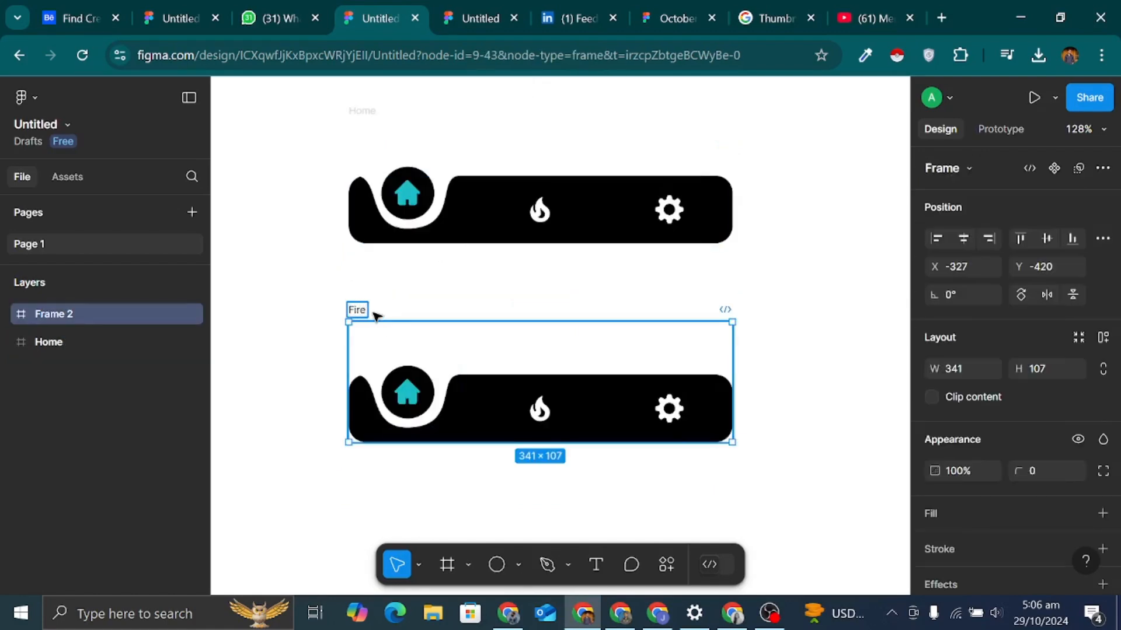
pyautogui.write('Fire')
pyautogui.click(443, 292)
# Step: Move the notch-and-circle group in the Fire frame horizontally to X 123, centred on the flame icon
pyautogui.scroll(3, 545, 430)
pyautogui.click(412, 369)
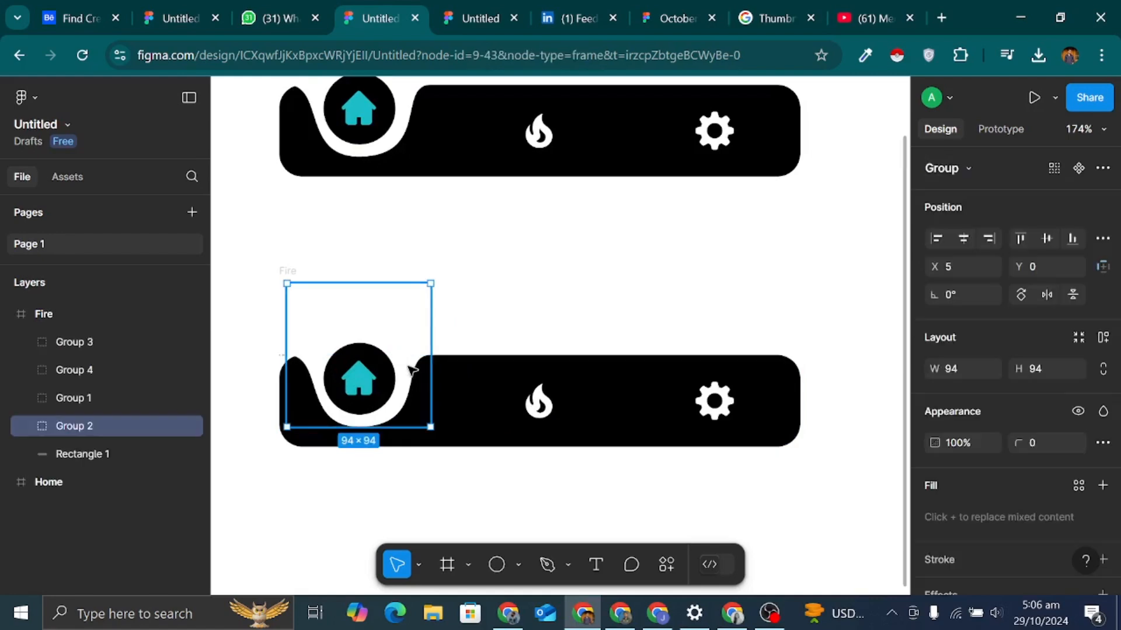
pyautogui.hotkey('shift', 'Right')
pyautogui.hotkey('shift', 'Right')
pyautogui.hotkey('shift', 'Right')
pyautogui.hotkey('shift', 'Right')
pyautogui.hotkey('shift', 'Right')
pyautogui.hotkey('shift', 'Right')
pyautogui.hotkey('shift', 'Right')
pyautogui.hotkey('shift', 'Right')
pyautogui.hotkey('shift', 'Right')
pyautogui.hotkey('shift', 'Right')
pyautogui.hotkey('shift', 'Right')
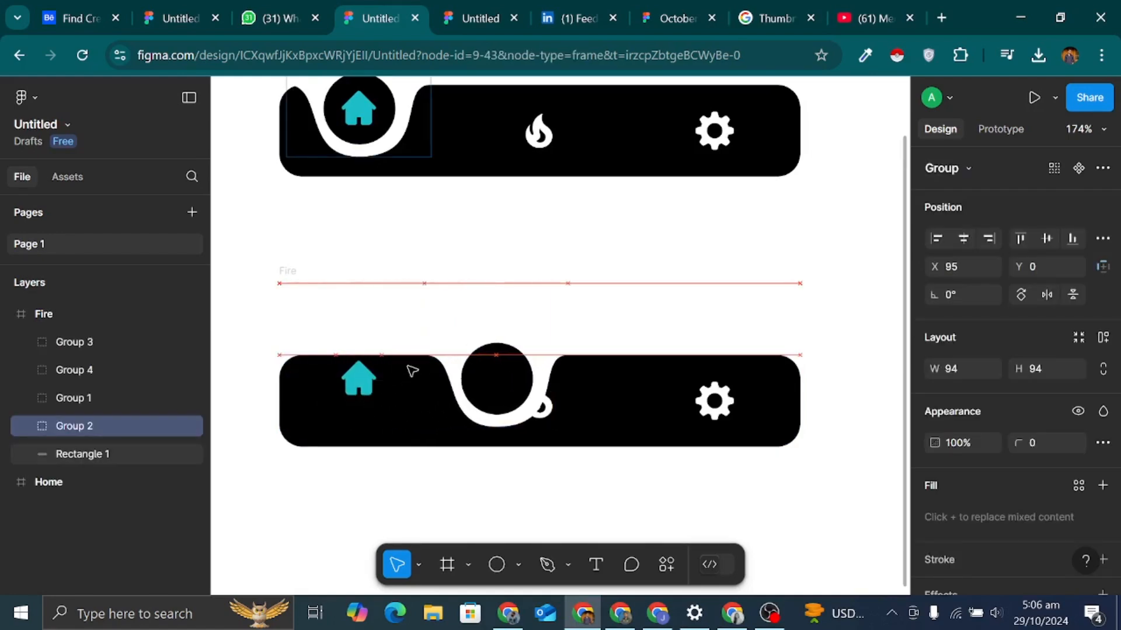
pyautogui.hotkey('shift', 'Right')
pyautogui.press('Left')
pyautogui.press('Left')
pyautogui.press('Left')
pyautogui.press('Right')
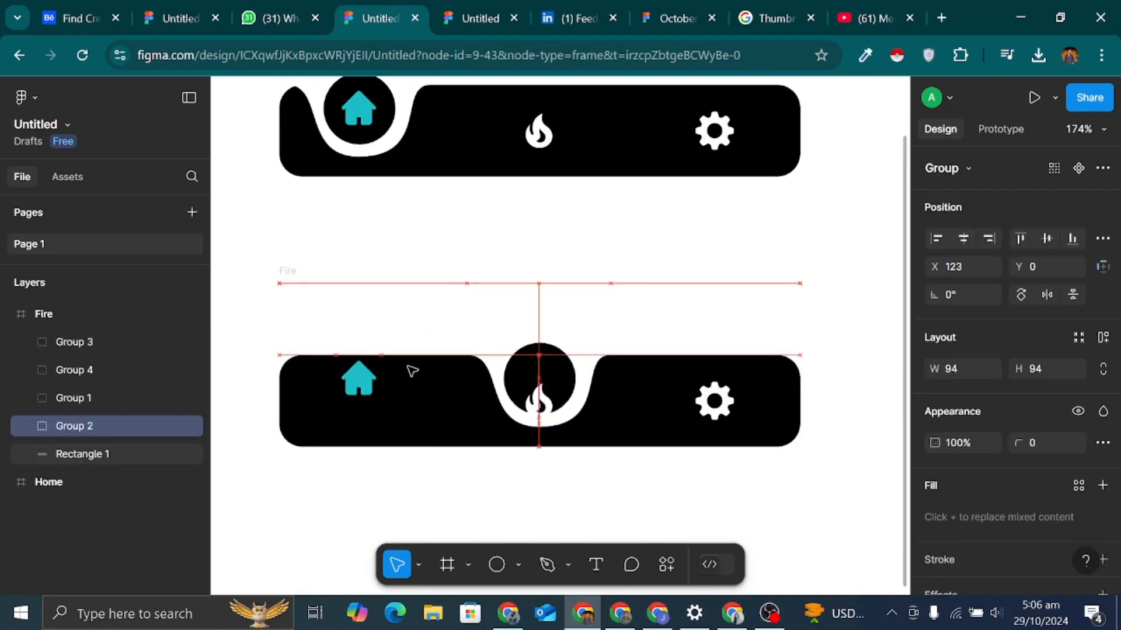
# Step: In the Fire frame, raise the flame icon into the circle at Y 47 and lower the home icon to Y 62
pyautogui.click(533, 408)
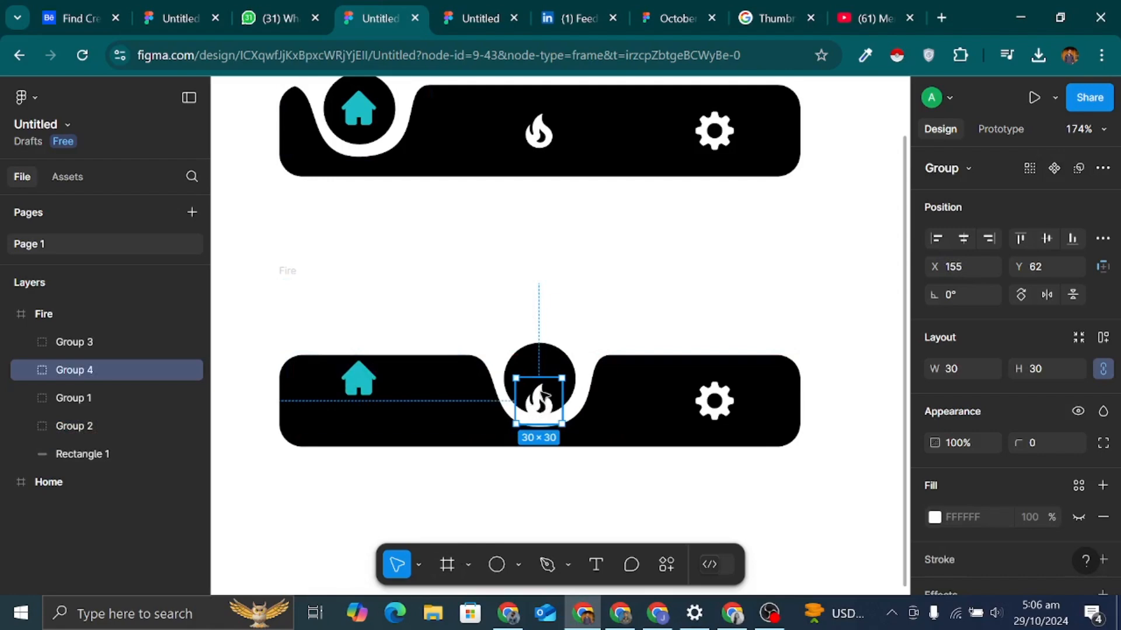
pyautogui.moveTo(542, 397); pyautogui.dragTo(541, 384)
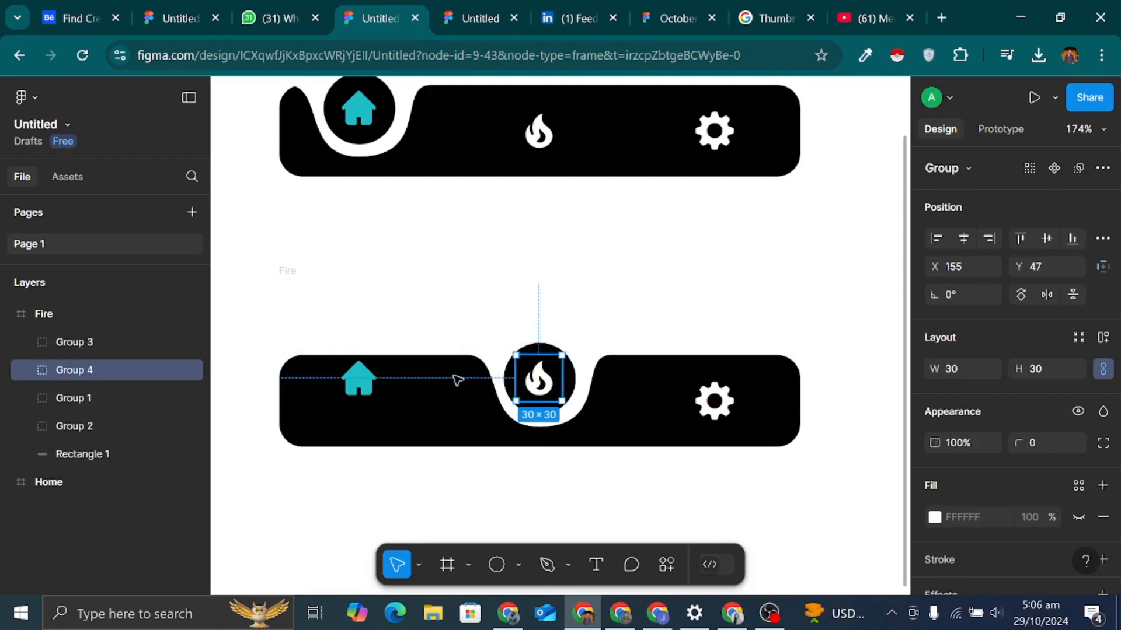
pyautogui.click(357, 379)
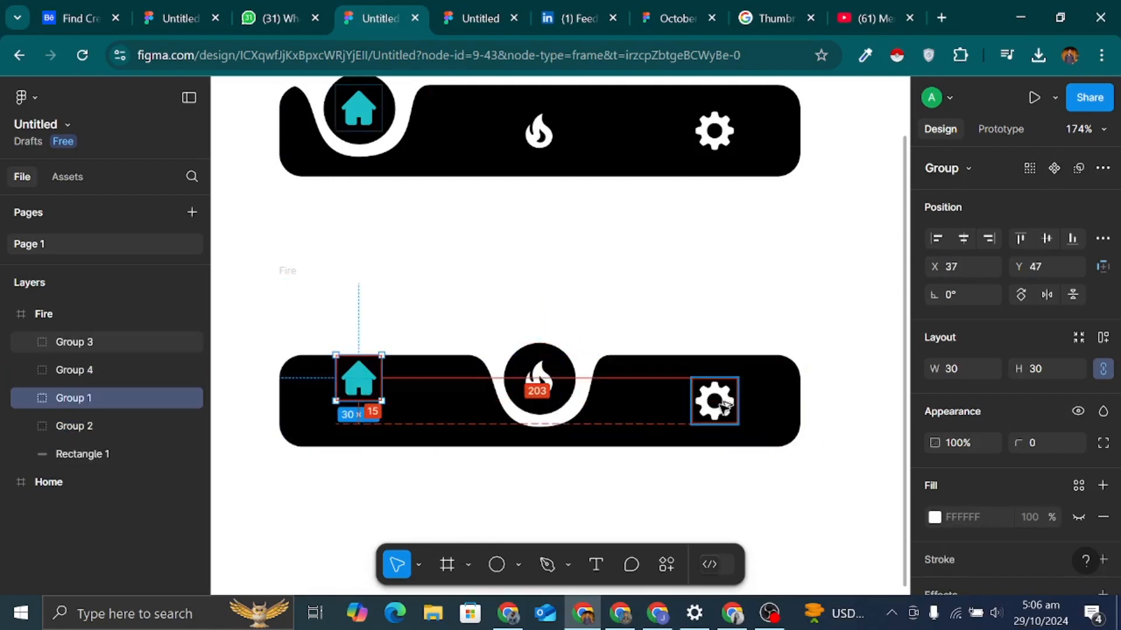
pyautogui.hotkey('shift', 'Down')
pyautogui.press('Down')
pyautogui.press('Down')
pyautogui.press('Down')
pyautogui.press('Down')
pyautogui.press('Down')
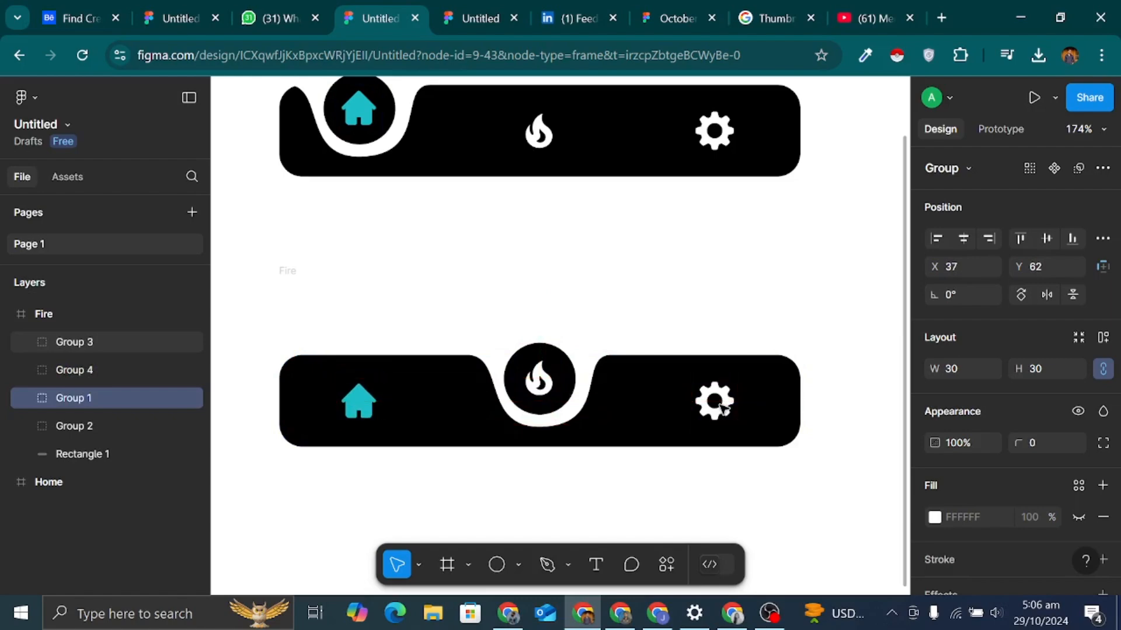
# Step: In the Fire frame, recolour the home icon white and the flame icon teal 1DBEC6, sampled from the Home frame's icon
pyautogui.scroll(-3, 1093, 520)
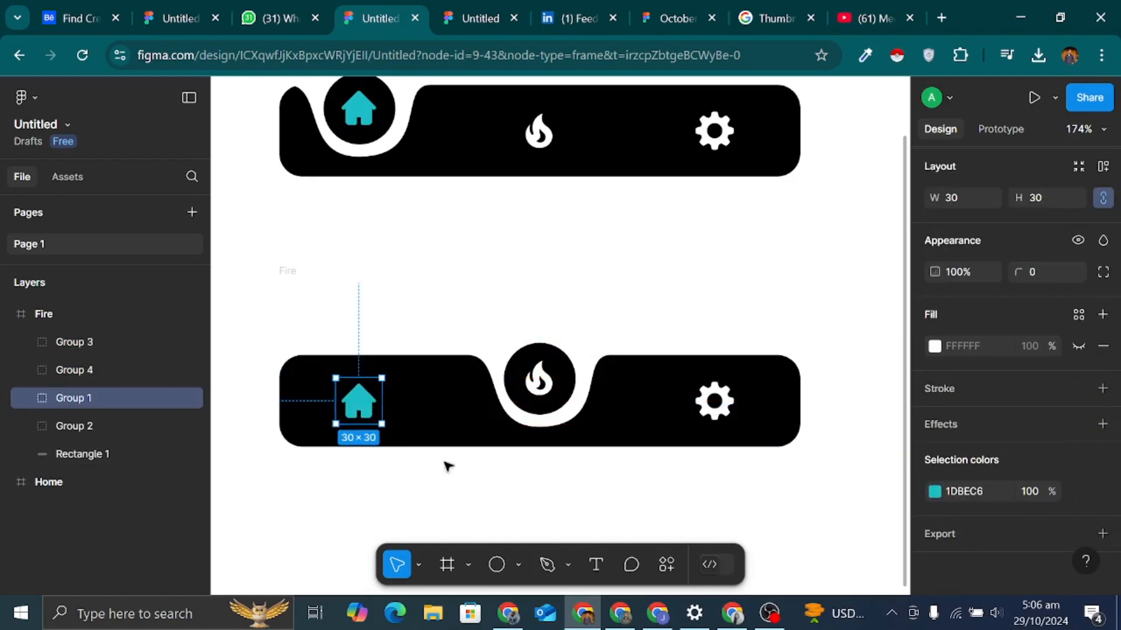
pyautogui.write('f')
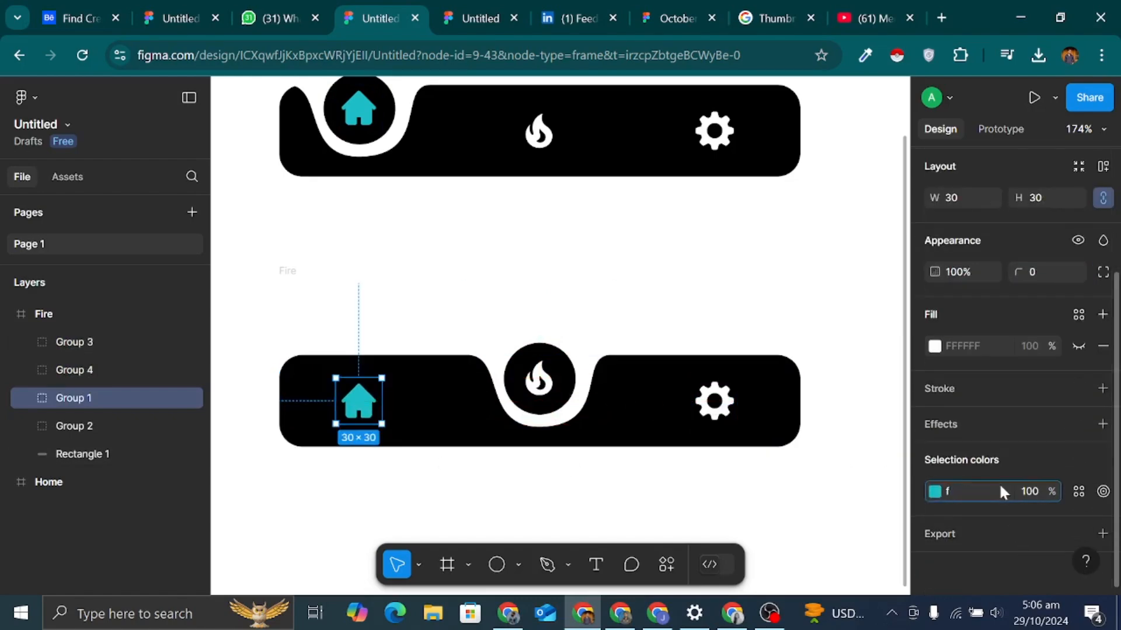
pyautogui.press('Return')
pyautogui.click(533, 395)
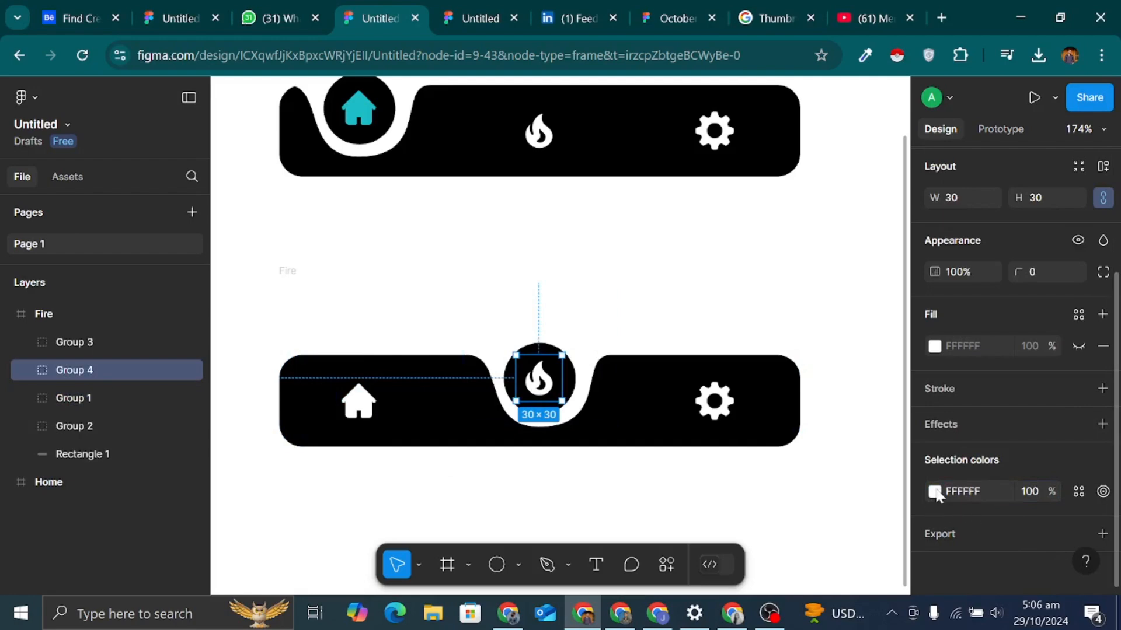
pyautogui.click(934, 491)
pyautogui.click(359, 111)
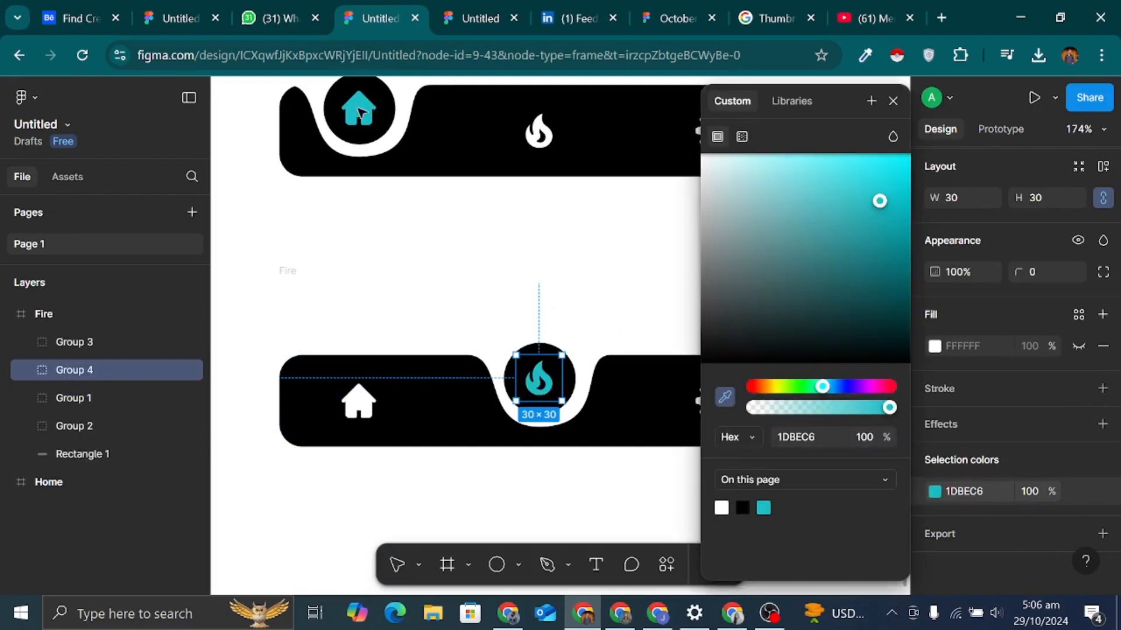
pyautogui.click(392, 259)
# Step: Duplicate the Fire frame directly below itself and rename the copy as Setting
pyautogui.click(287, 270)
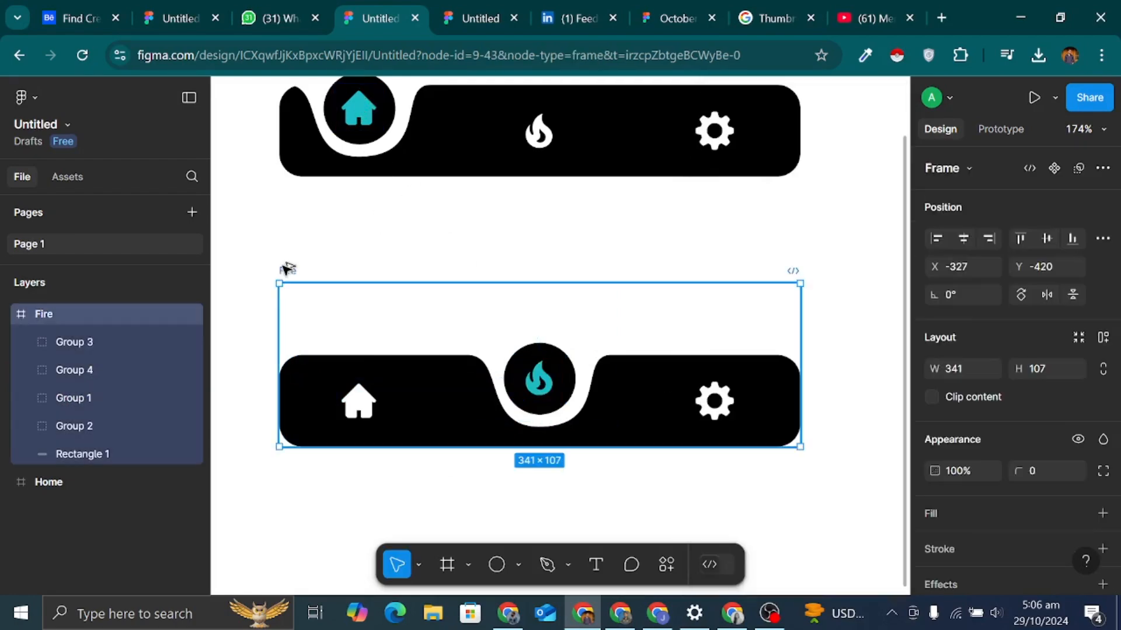
pyautogui.moveTo(287, 270); pyautogui.dragTo(288, 470)
pyautogui.scroll(-3, 289, 467)
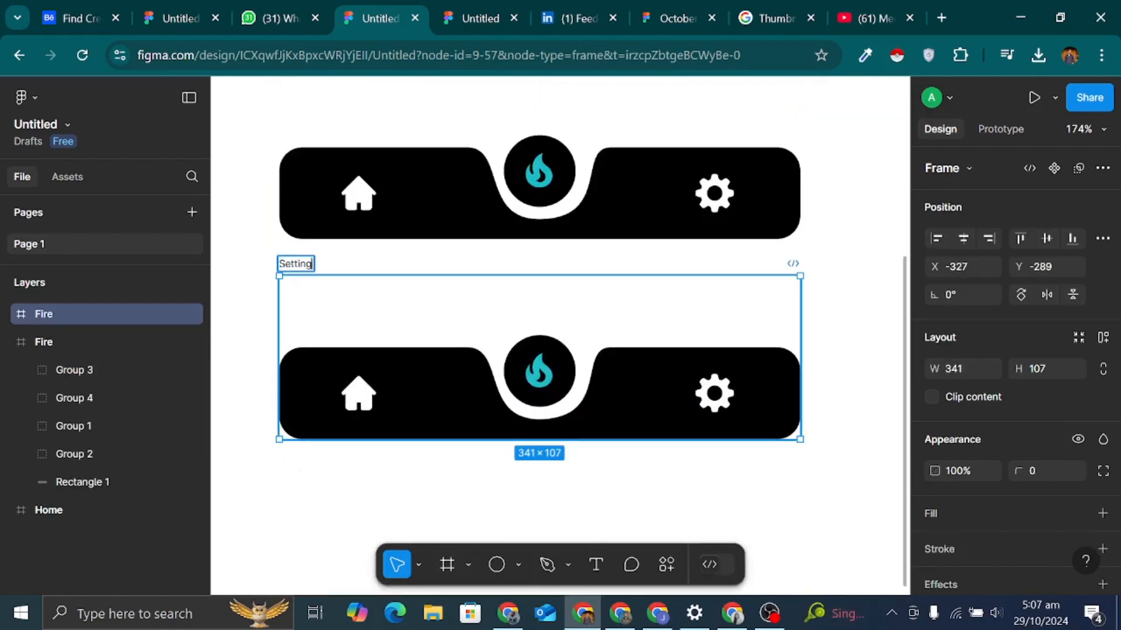
pyautogui.click(251, 240)
# Step: Move the notch-and-circle group in the Setting frame horizontally to X 238, centred on the gear icon
pyautogui.click(575, 412)
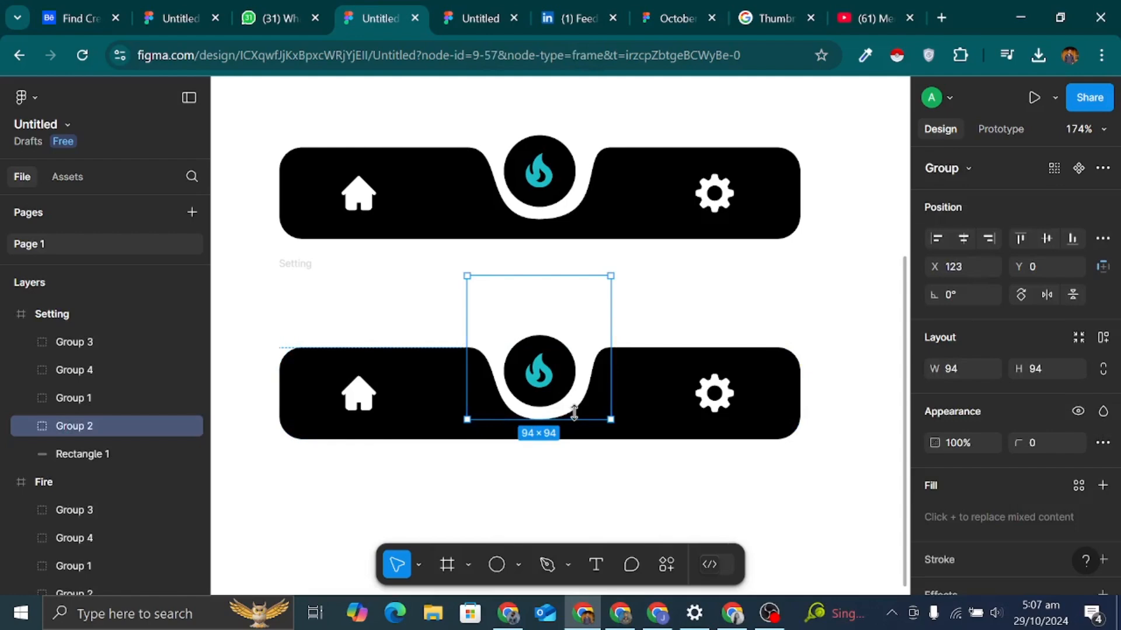
pyautogui.hotkey('shift', 'Right')
pyautogui.hotkey('shift', 'Right')
pyautogui.hotkey('shift', 'Right')
pyautogui.hotkey('shift', 'Right')
pyautogui.hotkey('shift', 'Right')
pyautogui.hotkey('shift', 'Right')
pyautogui.hotkey('shift', 'Right')
pyautogui.hotkey('shift', 'Right')
pyautogui.hotkey('shift', 'Right')
pyautogui.hotkey('shift', 'Right')
pyautogui.hotkey('shift', 'Right')
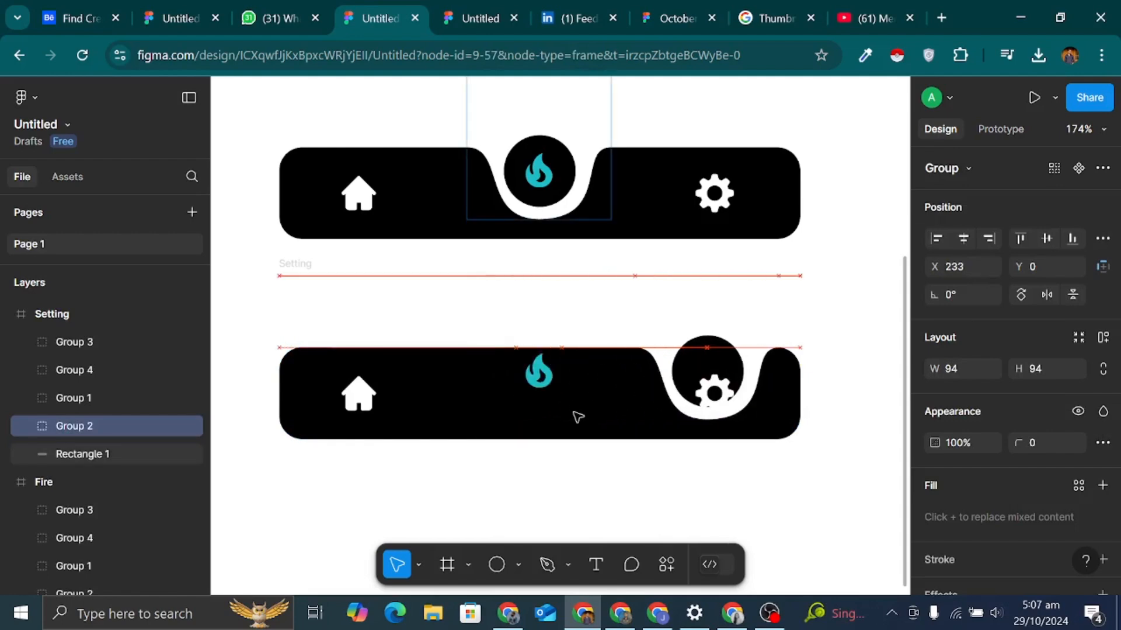
pyautogui.press('Right')
pyautogui.press('Right')
pyautogui.press('Right')
pyautogui.press('Right')
pyautogui.press('Right')
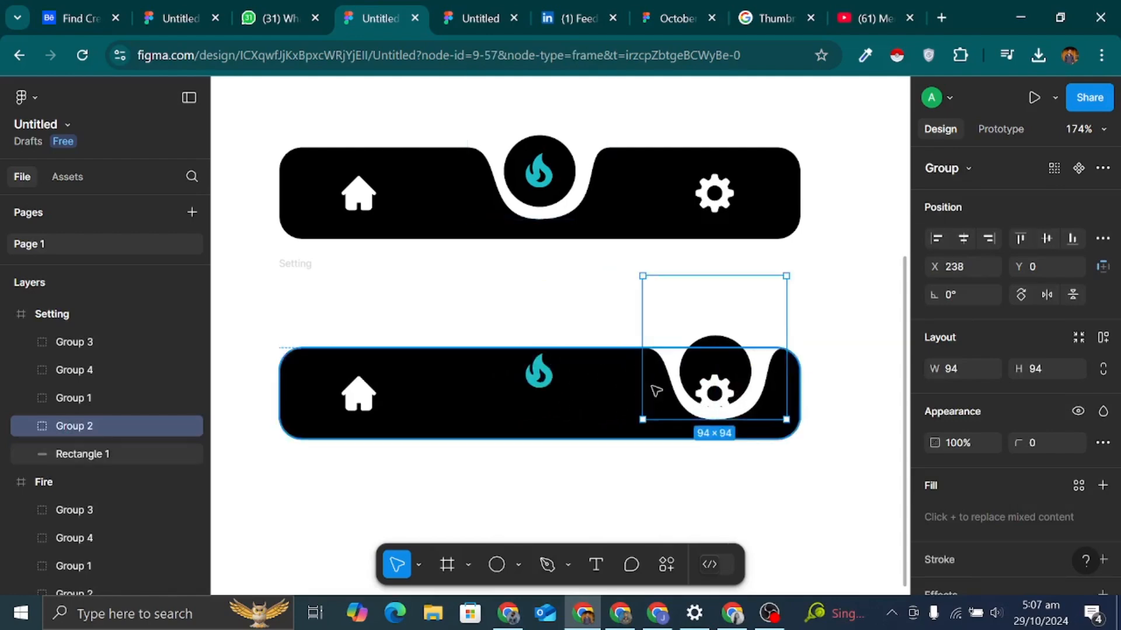
# Step: In the Setting frame, raise the gear icon to the circle's centre and recolour it teal 1DBEC6
pyautogui.moveTo(713, 392); pyautogui.dragTo(714, 370)
pyautogui.scroll(-3, 947, 502)
pyautogui.click(936, 493)
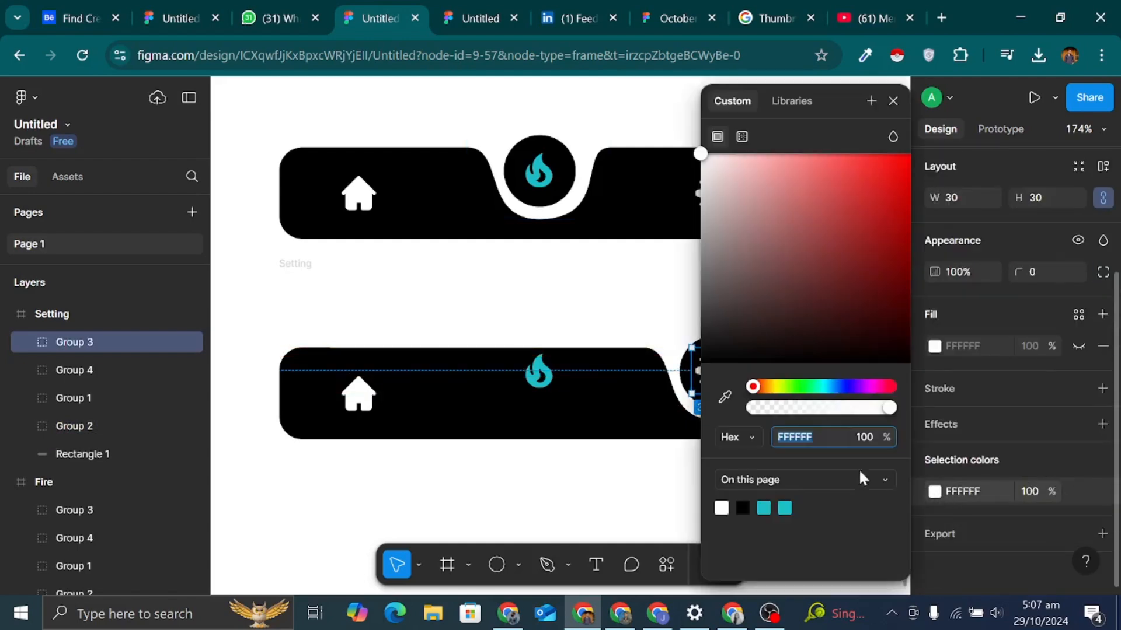
pyautogui.click(726, 397)
pyautogui.click(763, 506)
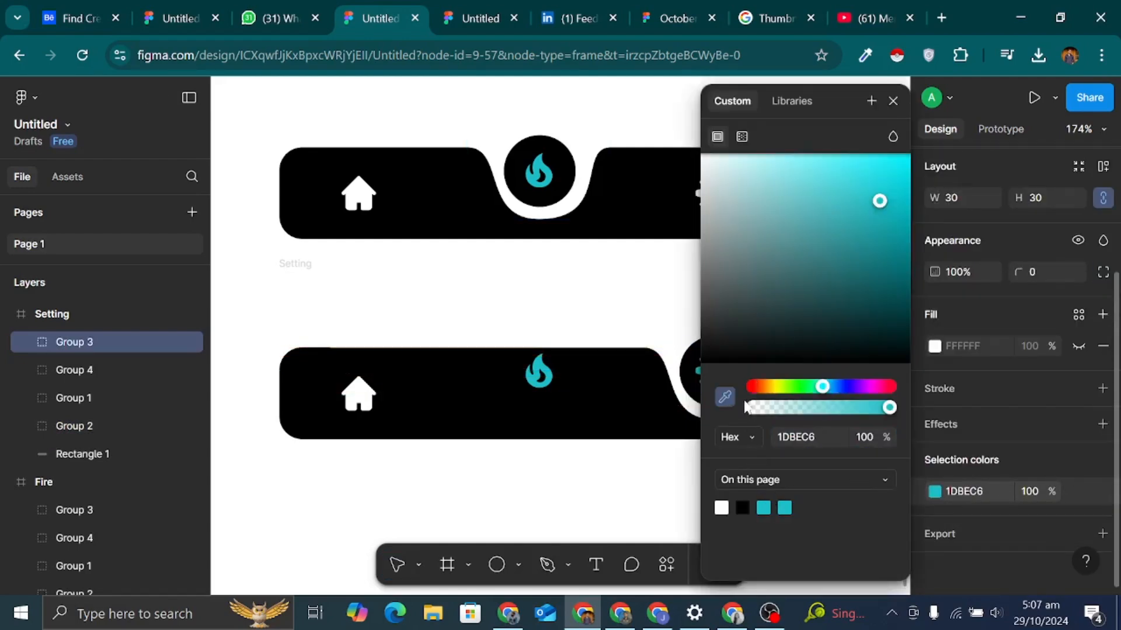
pyautogui.click(623, 515)
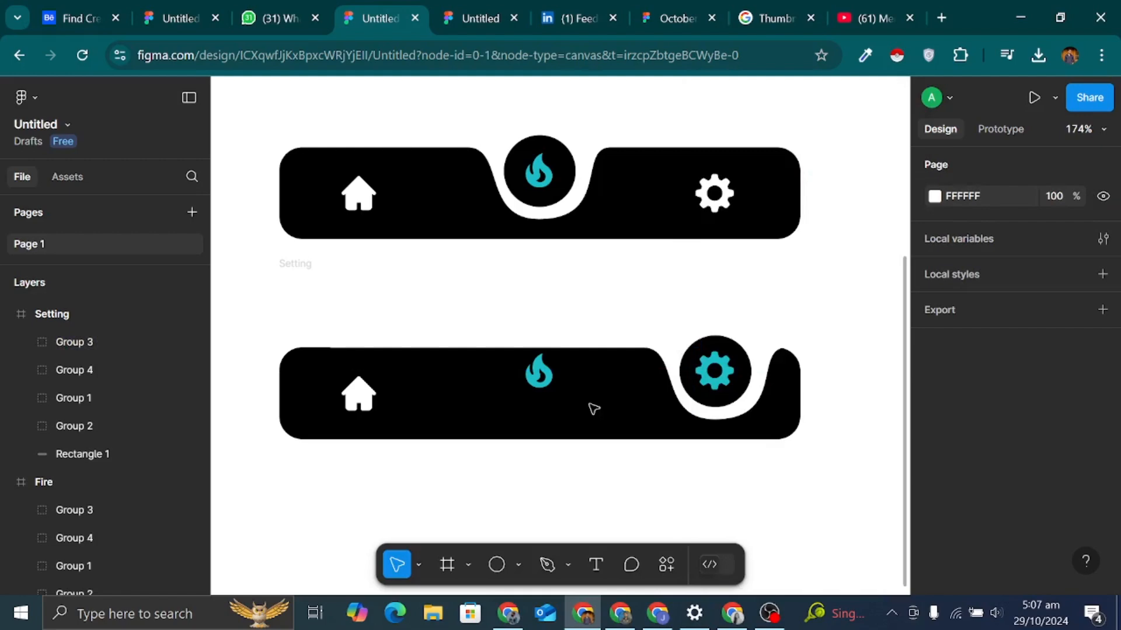
# Step: Lower the flame icon in the Setting frame to Y 62, level with the home icon
pyautogui.click(556, 384)
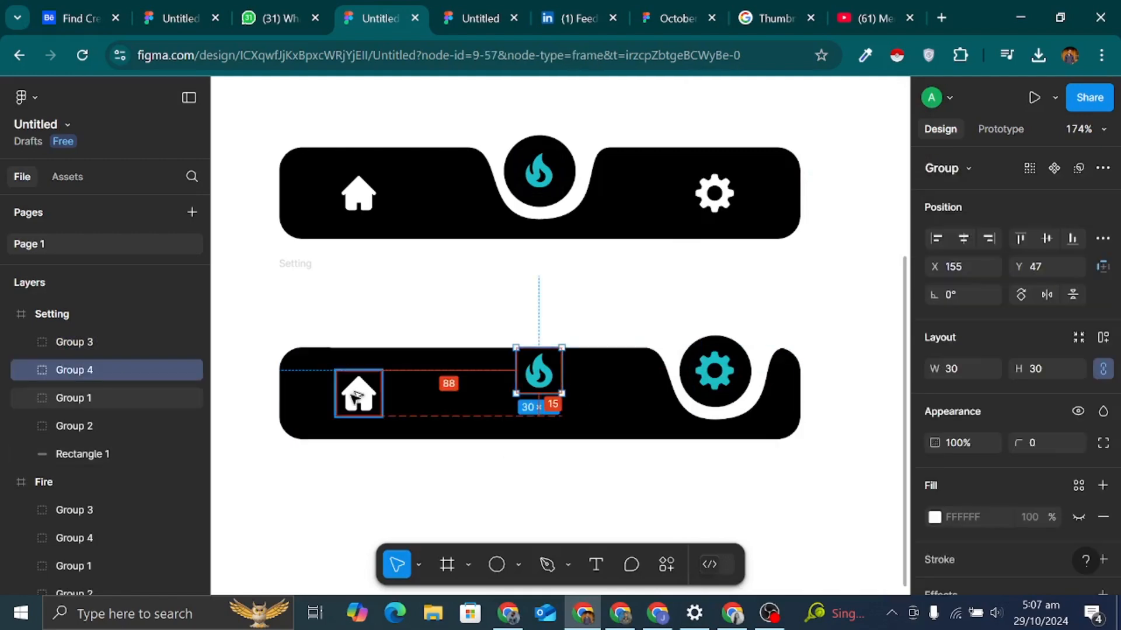
pyautogui.hotkey('shift', 'Down')
pyautogui.press('Down')
pyautogui.press('Down')
pyautogui.press('Down')
pyautogui.press('Down')
pyautogui.press('Down')
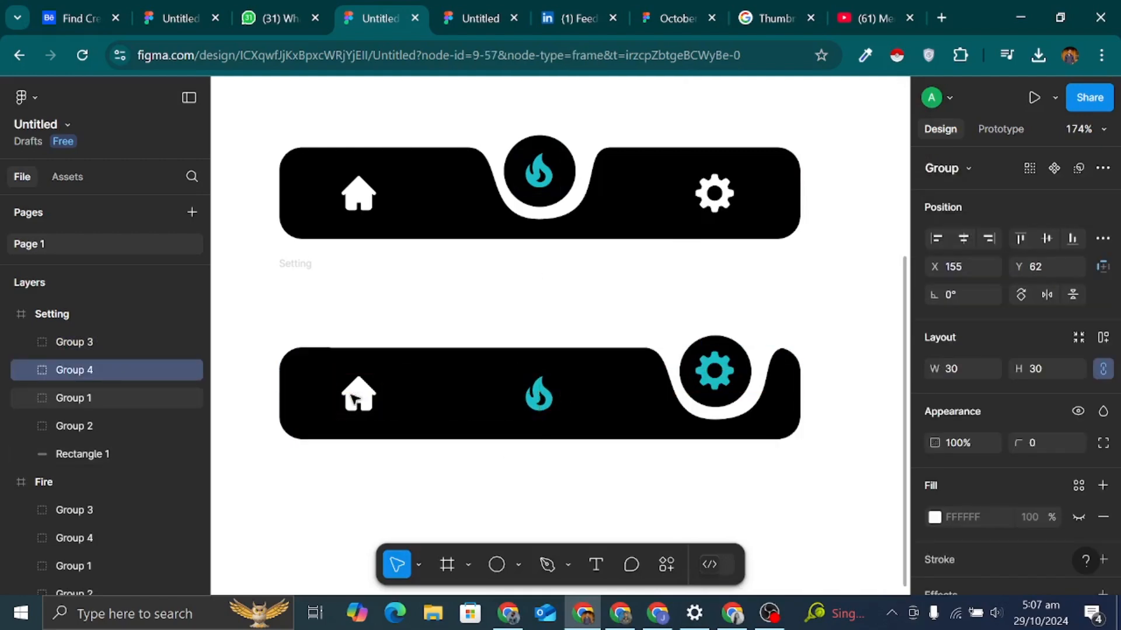
pyautogui.click(677, 478)
# Step: Combine the Home, Fire and Setting frames into one component set with each frame as a variant
pyautogui.scroll(-3, 826, 339)
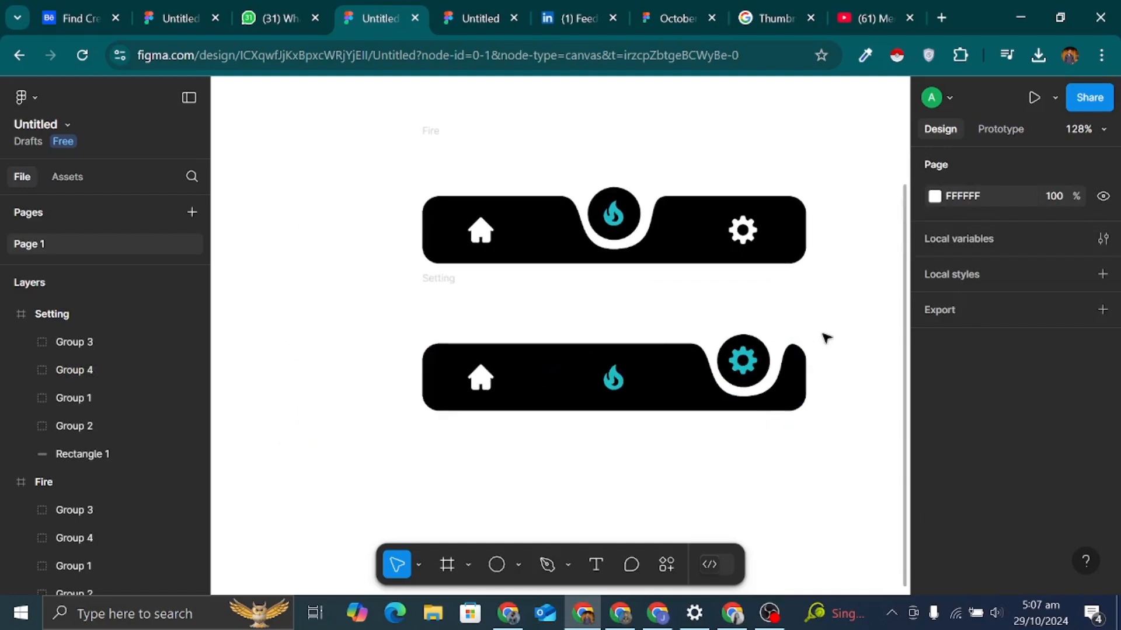
pyautogui.click(434, 280)
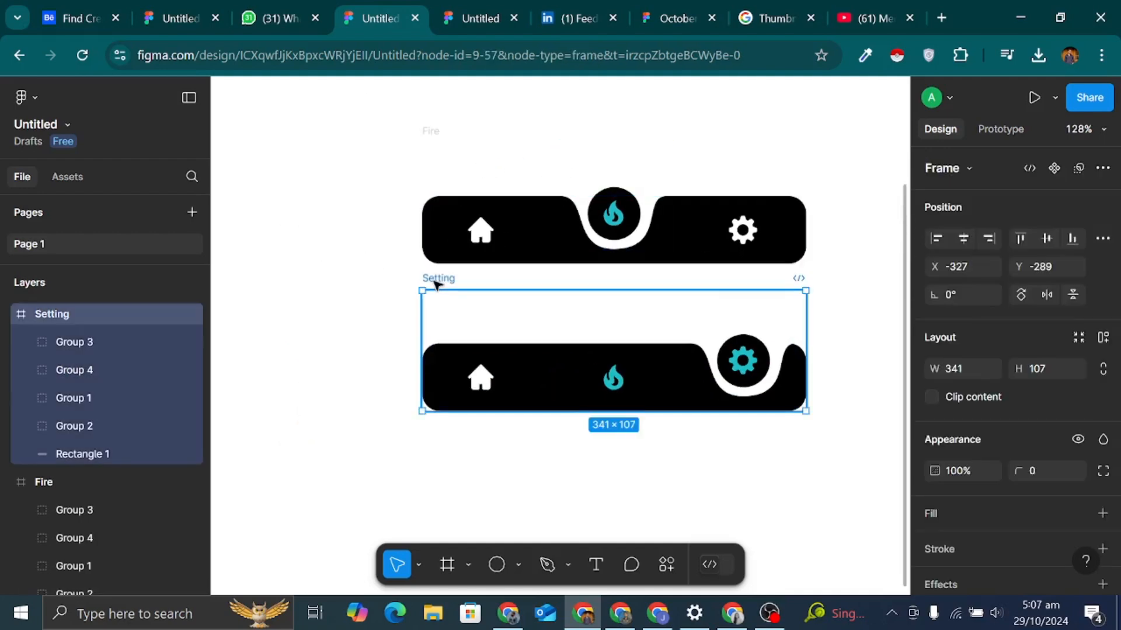
pyautogui.scroll(-3, 433, 291)
pyautogui.scroll(2, 436, 222)
pyautogui.keyDown('shift'); pyautogui.click(438, 156); pyautogui.keyUp('shift')
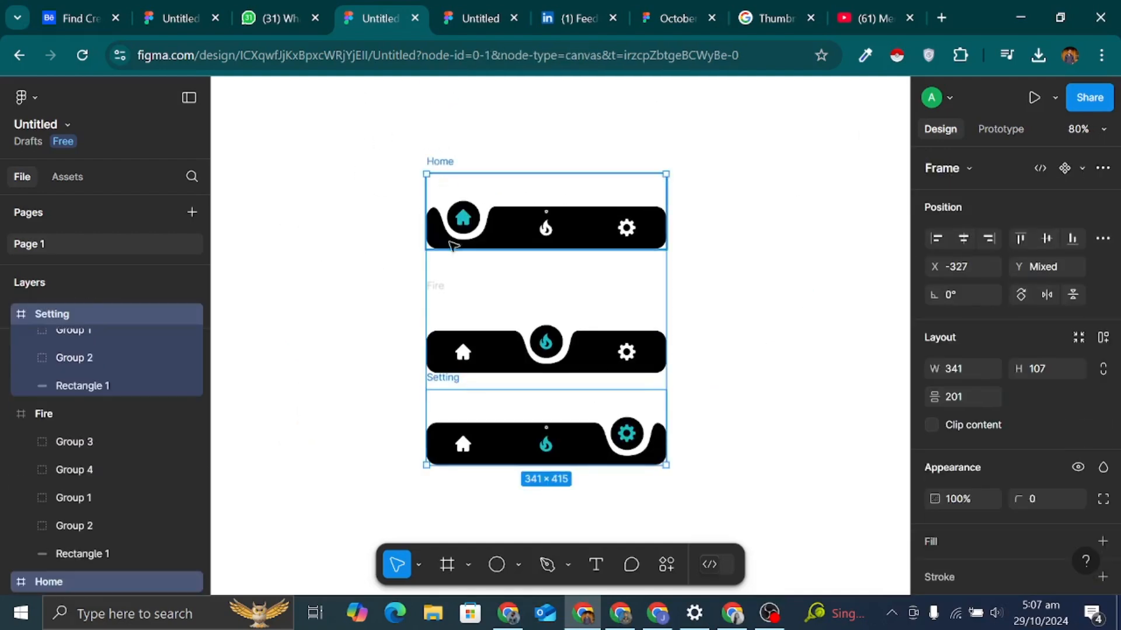
pyautogui.keyDown('shift'); pyautogui.click(450, 284); pyautogui.keyUp('shift')
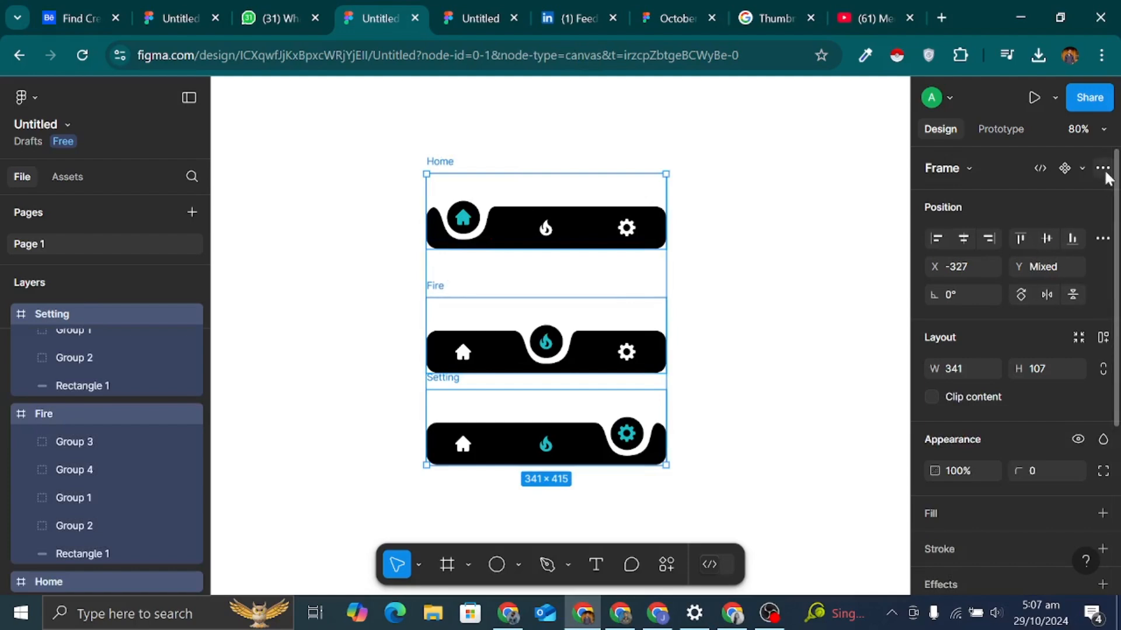
pyautogui.click(1083, 169)
pyautogui.click(981, 242)
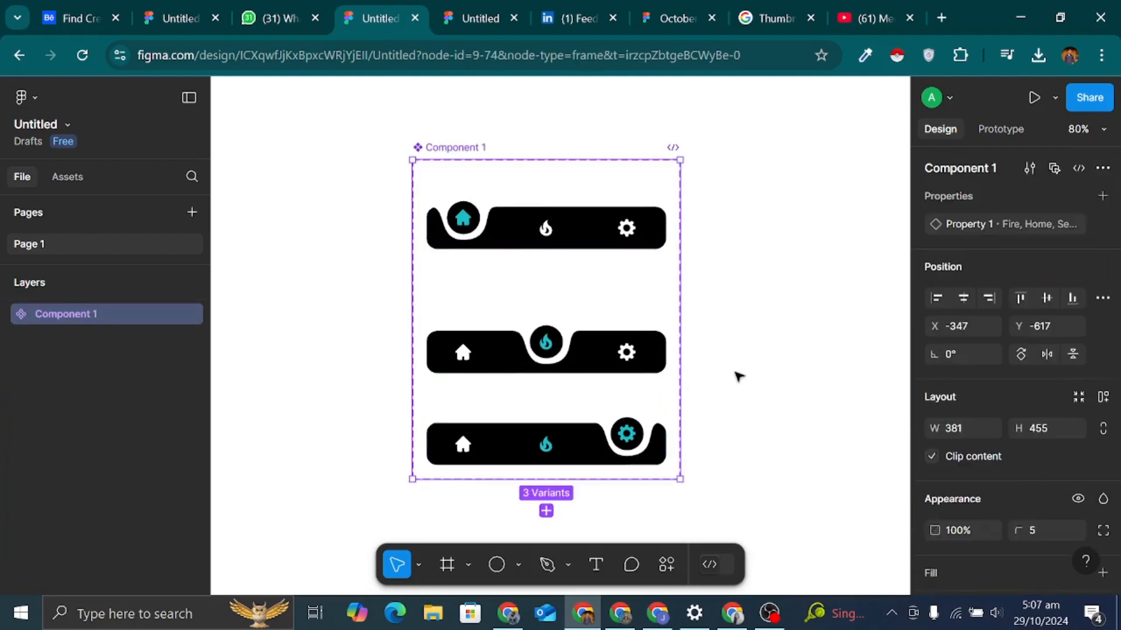
# Step: Space the variants evenly by moving the Fire variant to Y 157 and the Setting variant to Y 294
pyautogui.moveTo(598, 356); pyautogui.dragTo(587, 245)
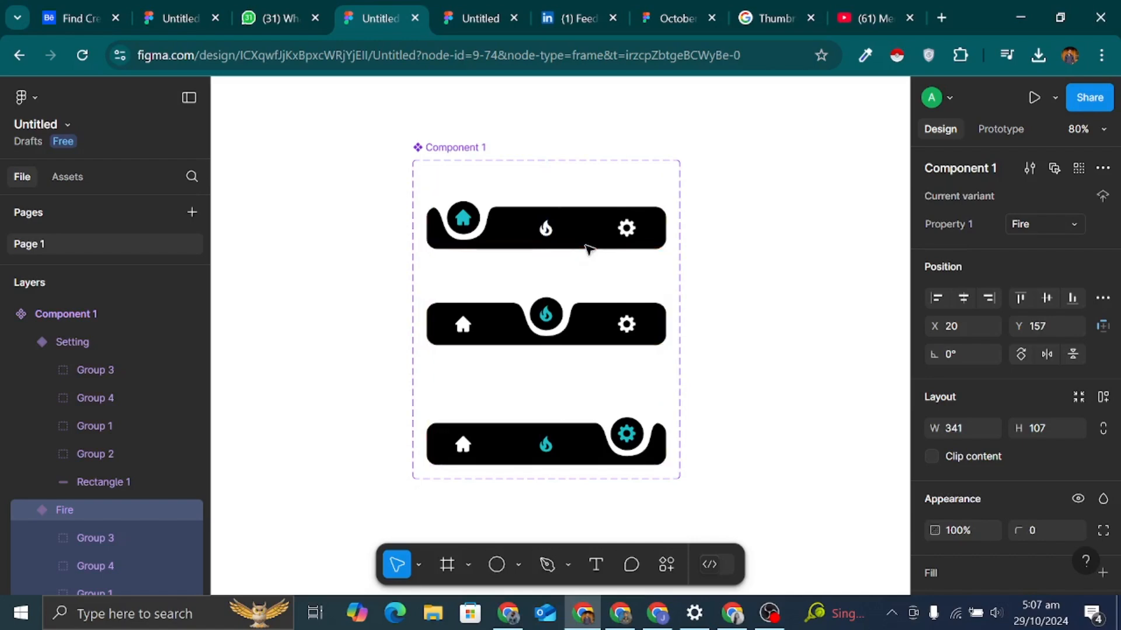
pyautogui.click(579, 445)
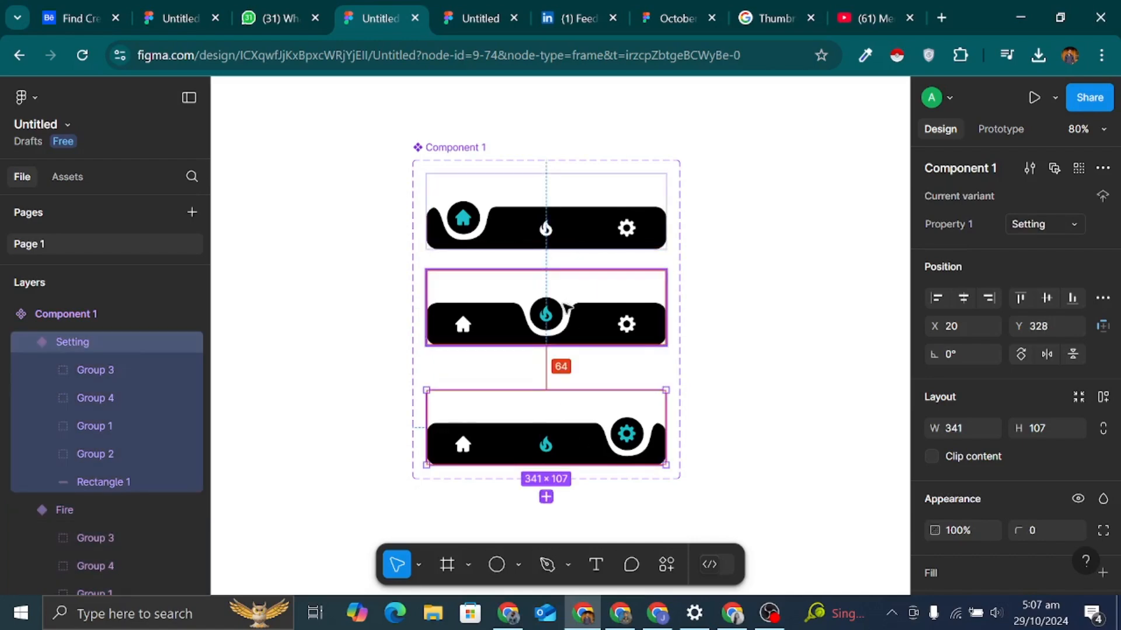
pyautogui.hotkey('shift', 'Up')
pyautogui.hotkey('shift', 'Up')
pyautogui.hotkey('shift', 'Up')
pyautogui.hotkey('shift', 'Up')
pyautogui.press('Down')
pyautogui.press('Down')
pyautogui.press('Down')
pyautogui.press('Down')
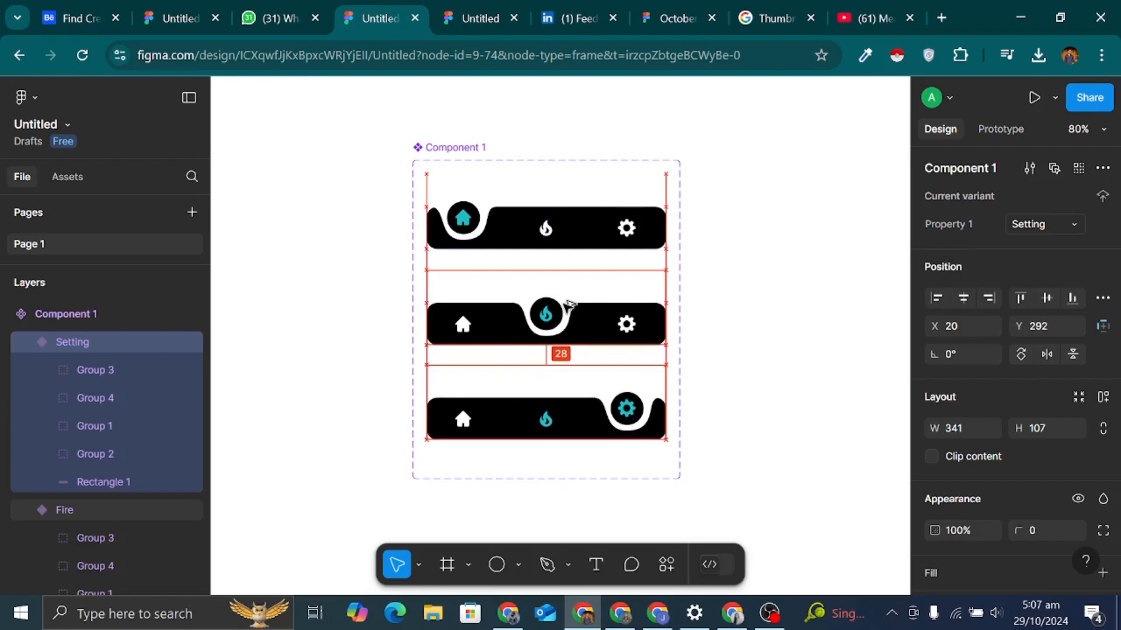
pyautogui.press('Down')
pyautogui.press('Down')
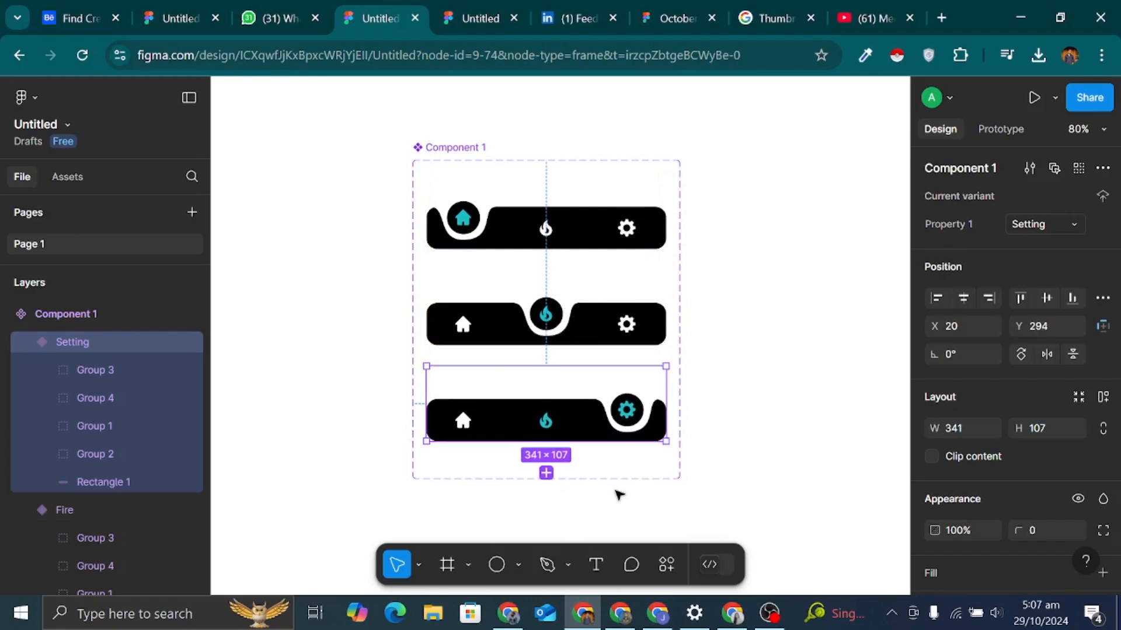
# Step: Shrink the component set's height to 421 so its bottom margin below the Setting variant is 20
pyautogui.click(620, 482)
pyautogui.click(459, 148)
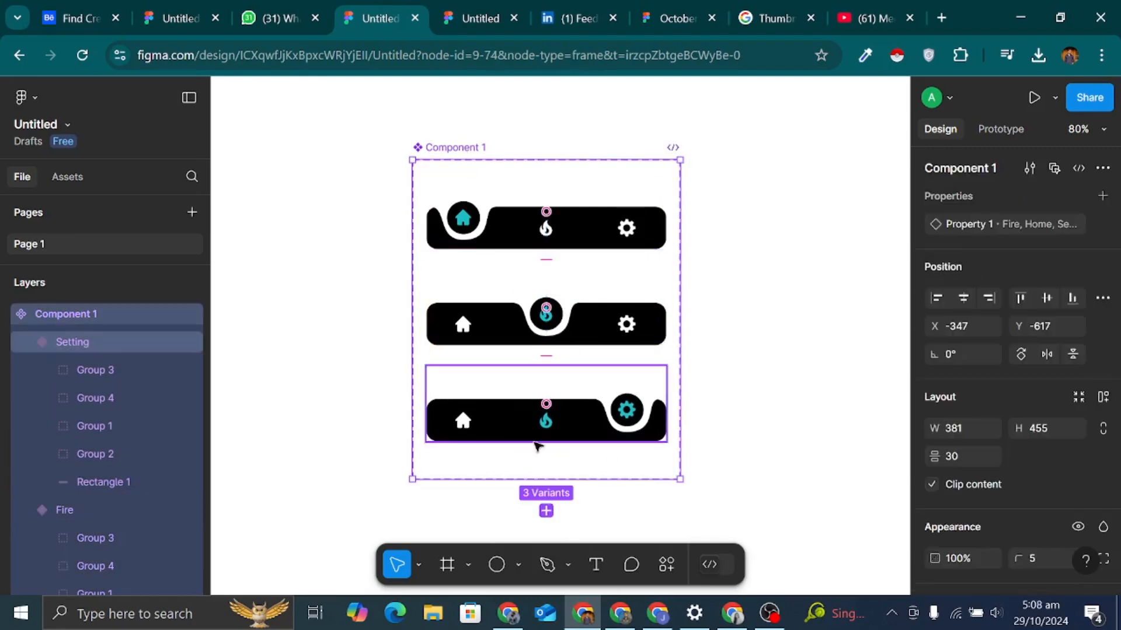
pyautogui.moveTo(549, 479); pyautogui.dragTo(550, 452)
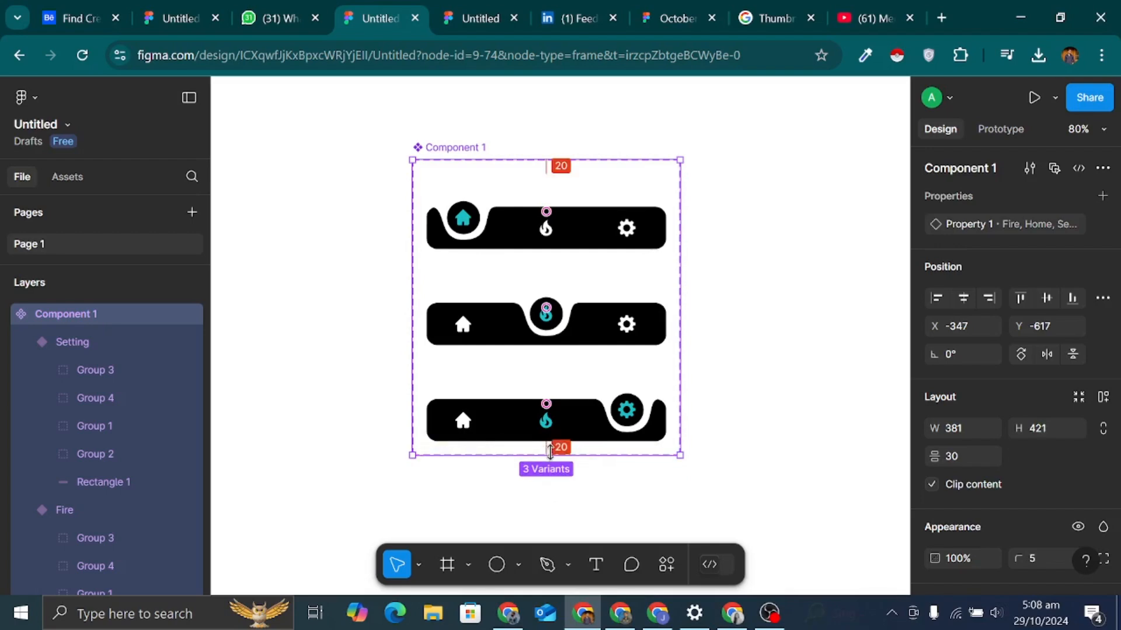
pyautogui.click(798, 300)
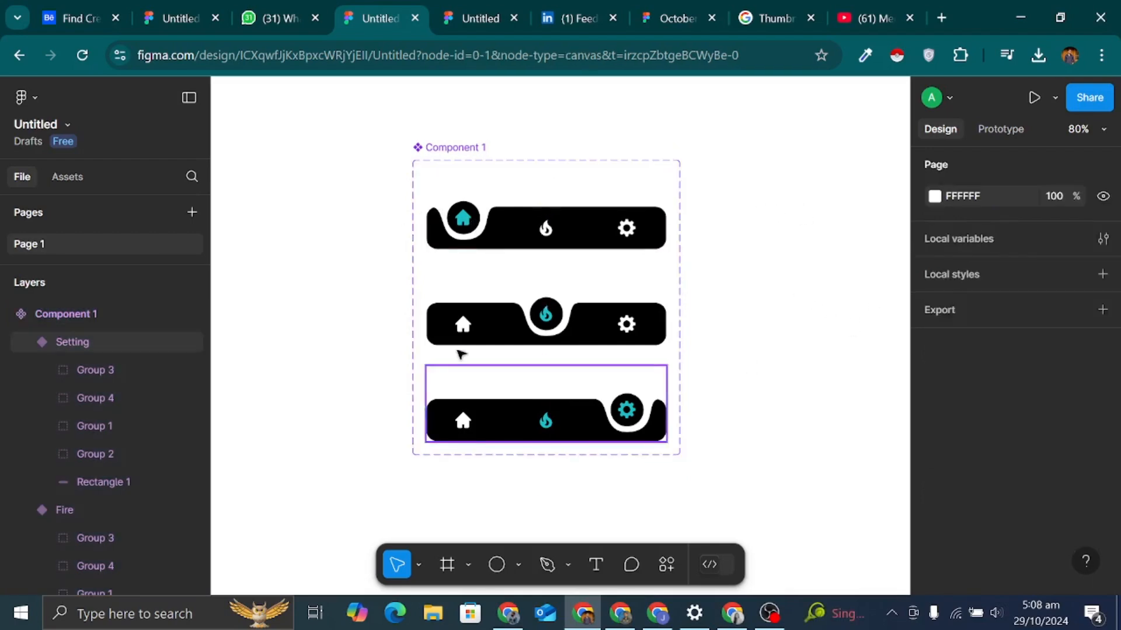
# Step: Link the Fire variant's home icon to the Home variant with an On click, Change to interaction using Smart animate, Gentle, 800ms
pyautogui.click(462, 322)
pyautogui.doubleClick(462, 324)
pyautogui.click(1001, 129)
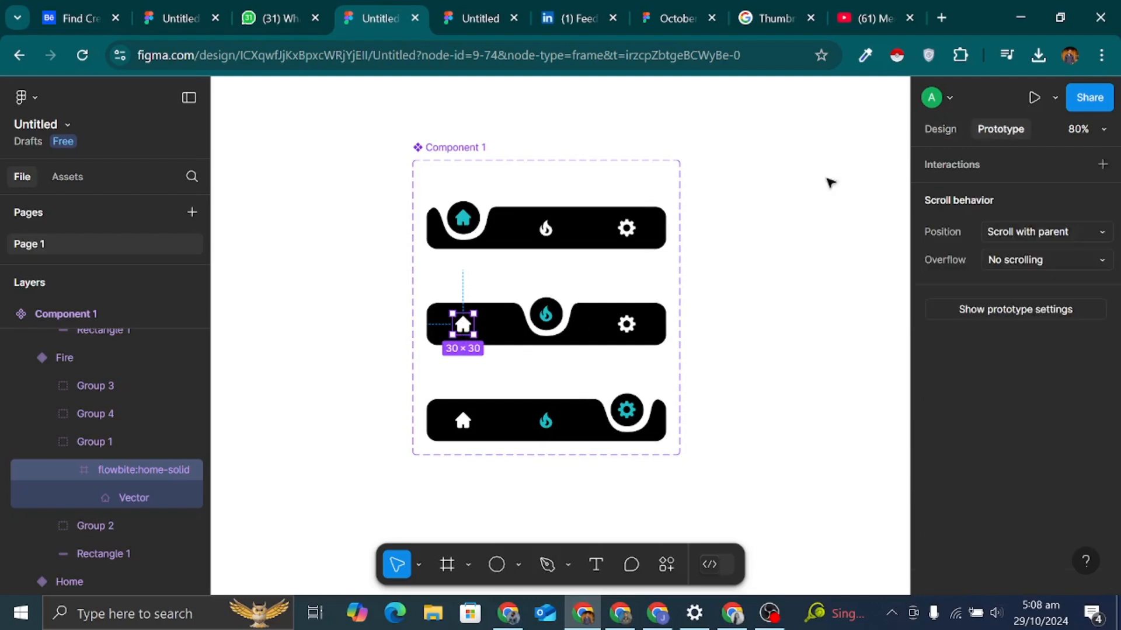
pyautogui.moveTo(462, 260); pyautogui.dragTo(545, 240)
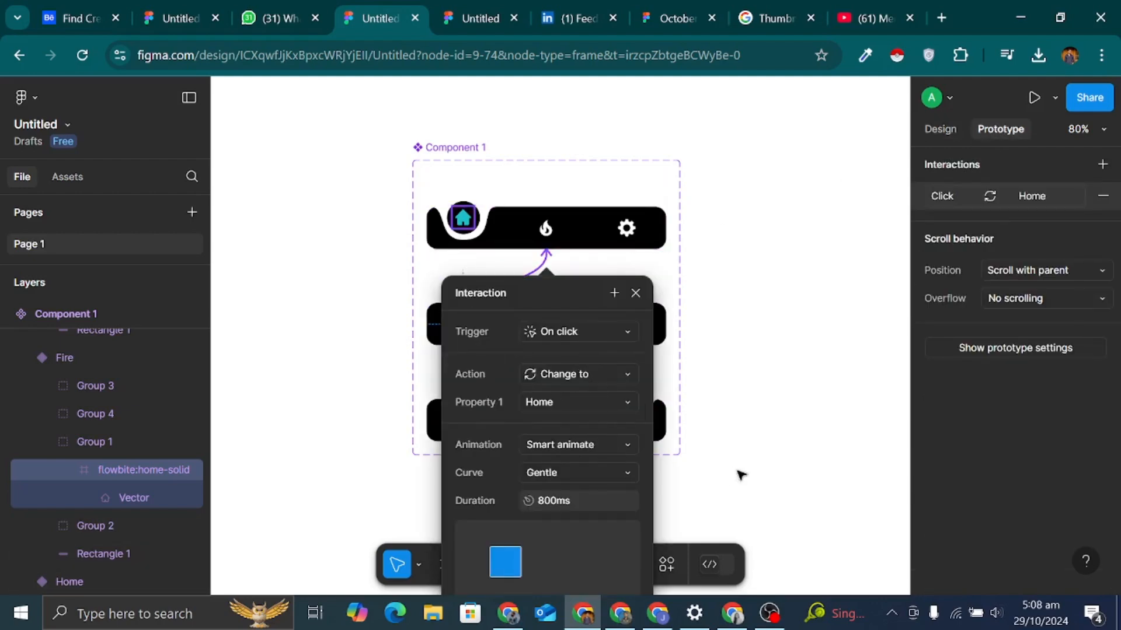
pyautogui.click(587, 478)
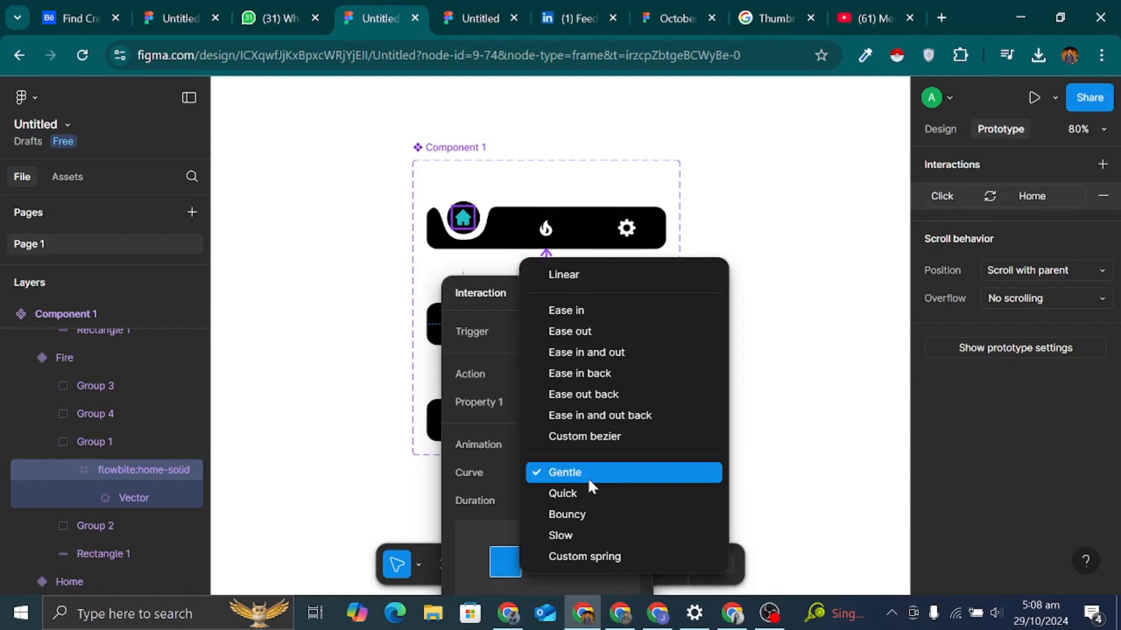
pyautogui.click(587, 478)
pyautogui.click(589, 503)
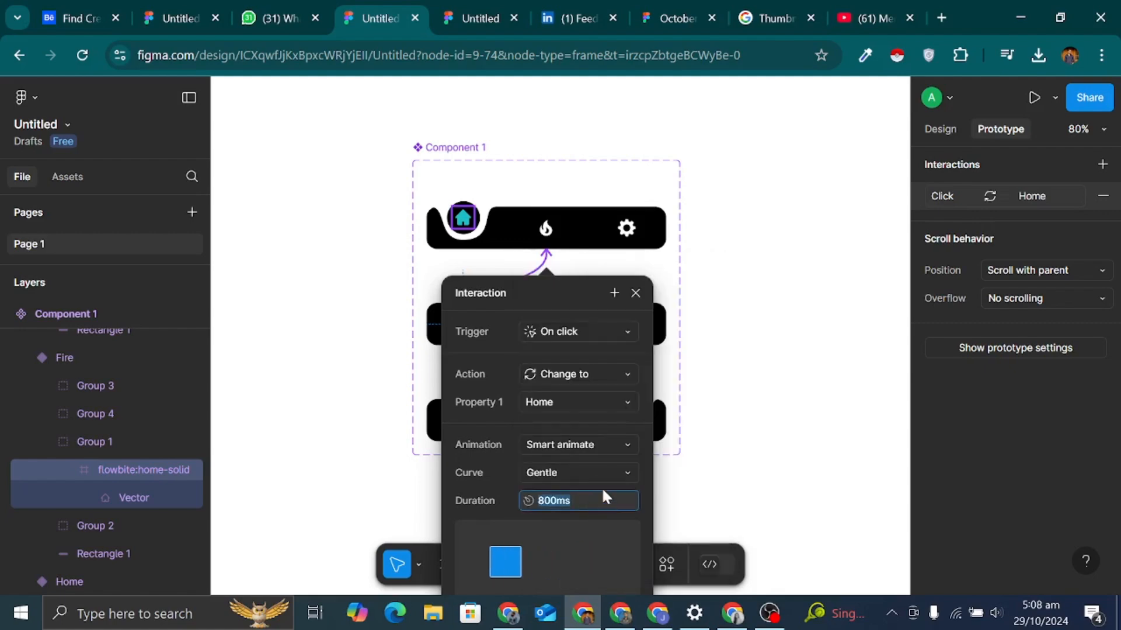
pyautogui.click(618, 448)
pyautogui.click(618, 448)
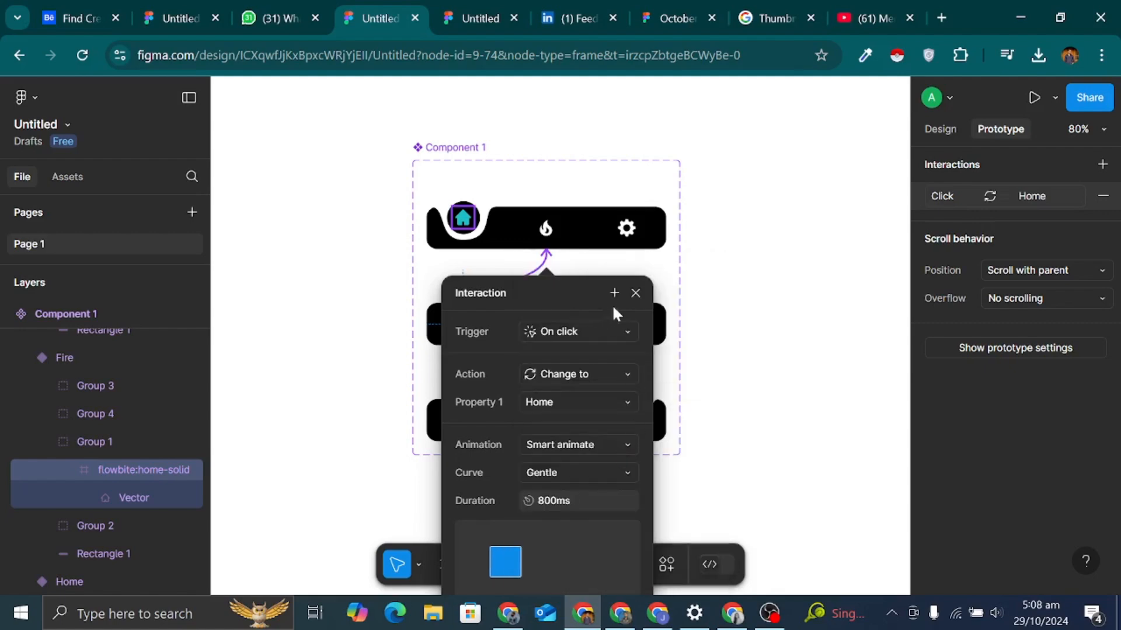
pyautogui.click(634, 293)
# Step: Link the Setting variant's home icon to the Home variant with an On click, Smart animate, Gentle, 800ms interaction
pyautogui.click(473, 421)
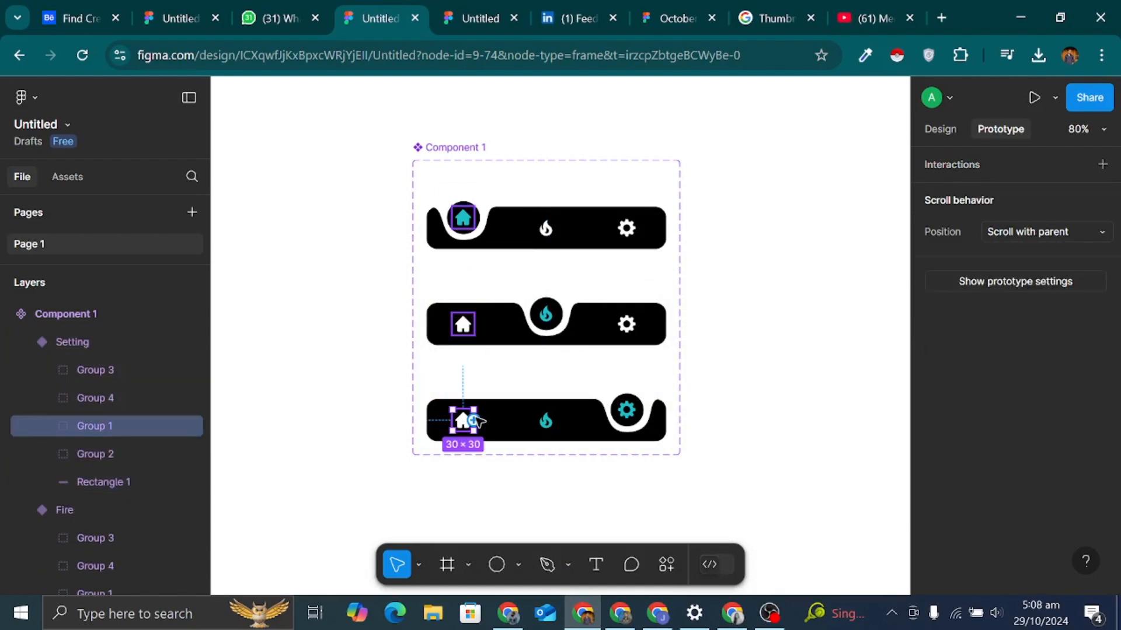
pyautogui.moveTo(475, 357); pyautogui.dragTo(544, 359)
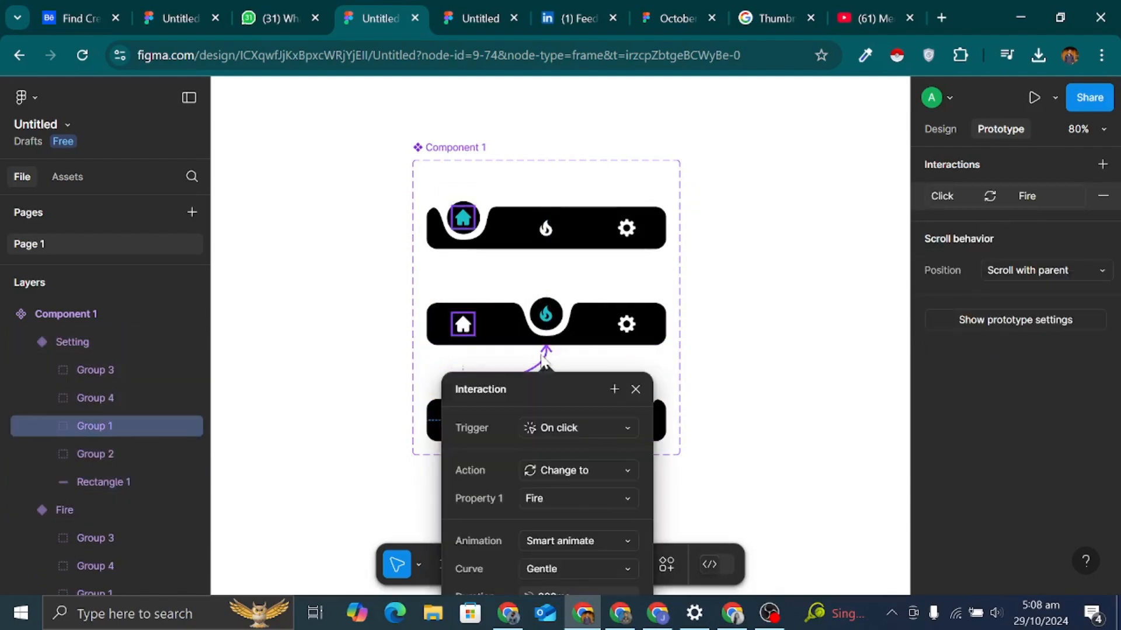
pyautogui.moveTo(438, 247); pyautogui.dragTo(441, 242)
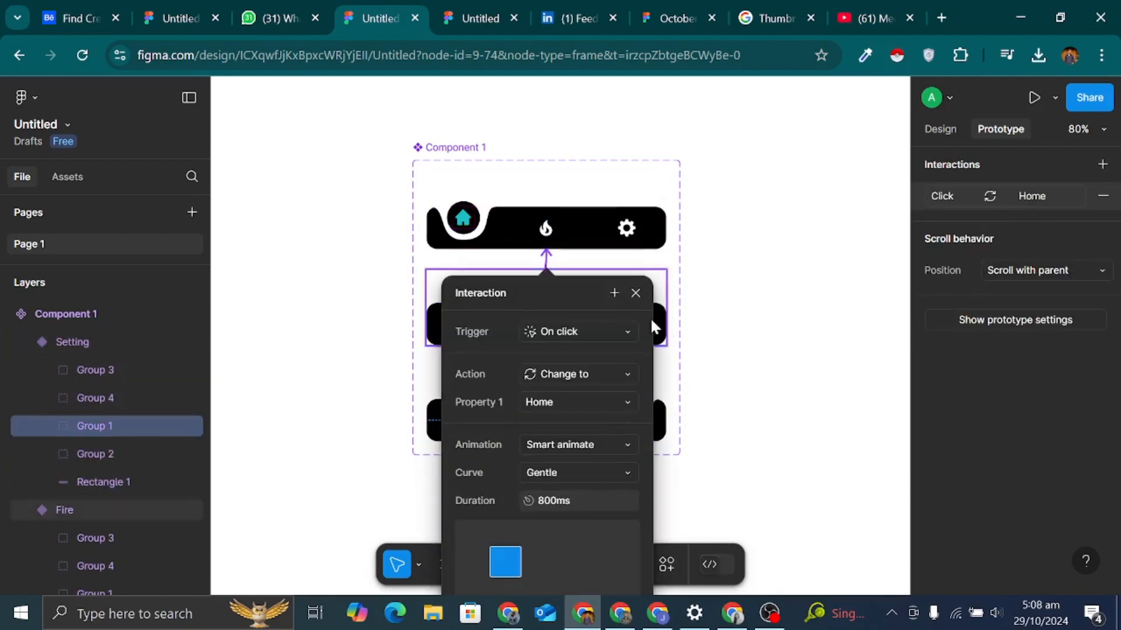
pyautogui.click(634, 293)
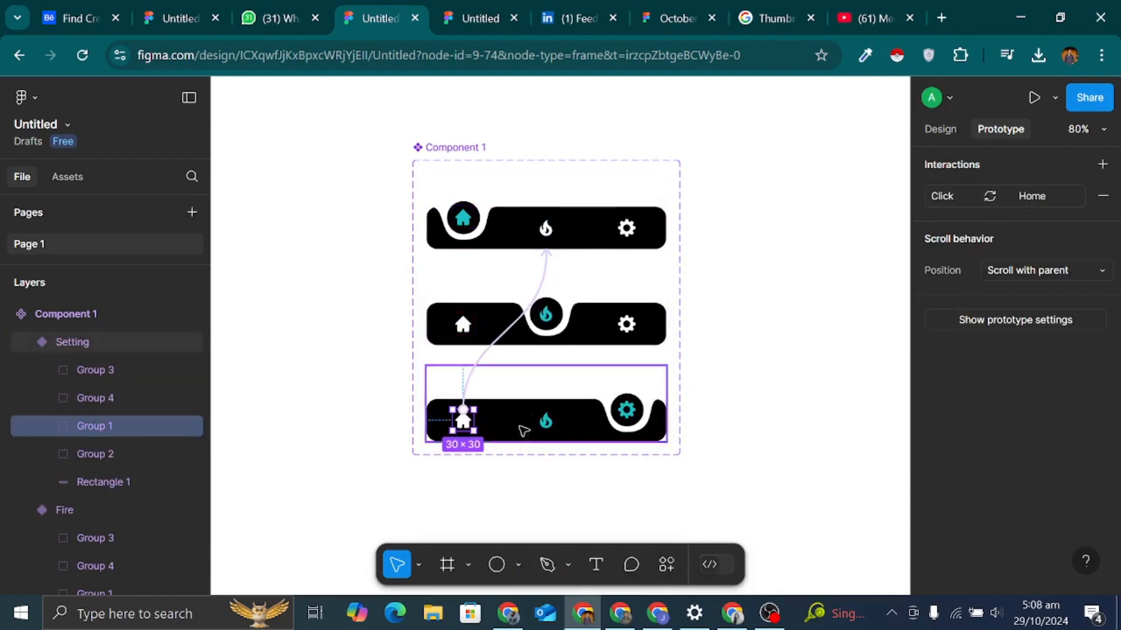
# Step: Recolour the flame icon in the Setting variant white, FFFFFF
pyautogui.click(552, 431)
pyautogui.click(937, 130)
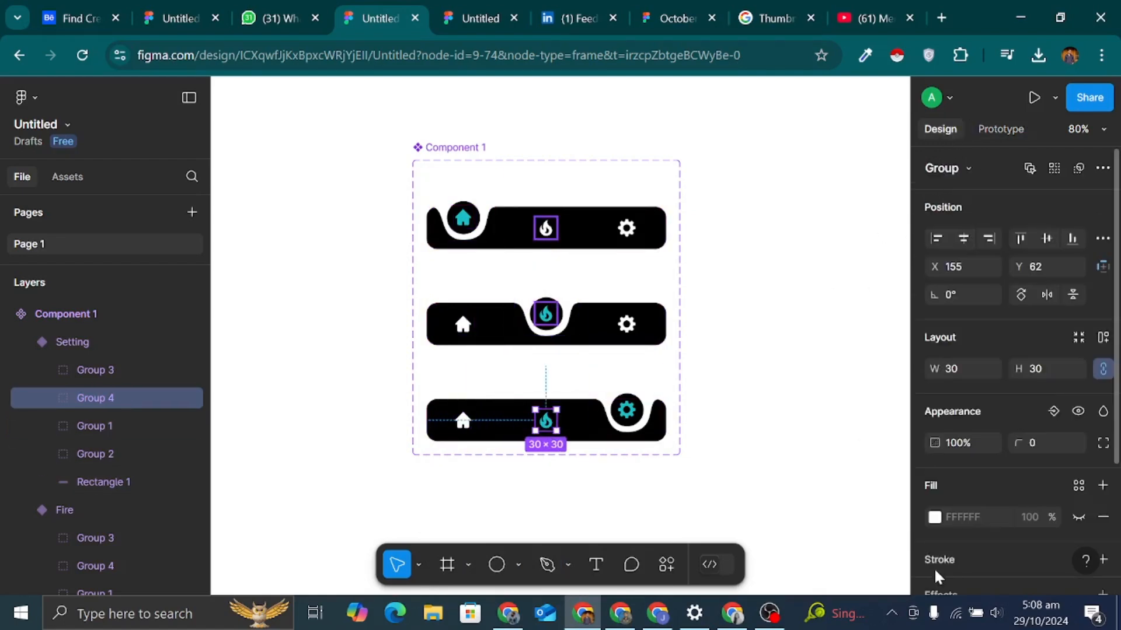
pyautogui.scroll(-3, 969, 519)
pyautogui.click(969, 498)
pyautogui.write('FFFFFF')
pyautogui.press('Return')
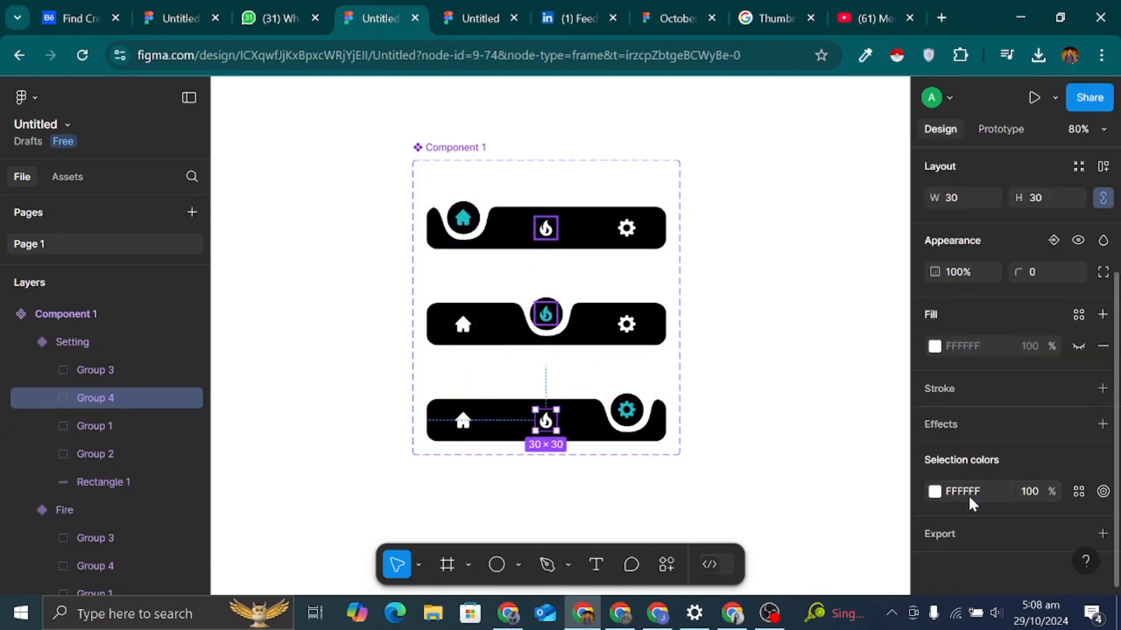
pyautogui.click(753, 368)
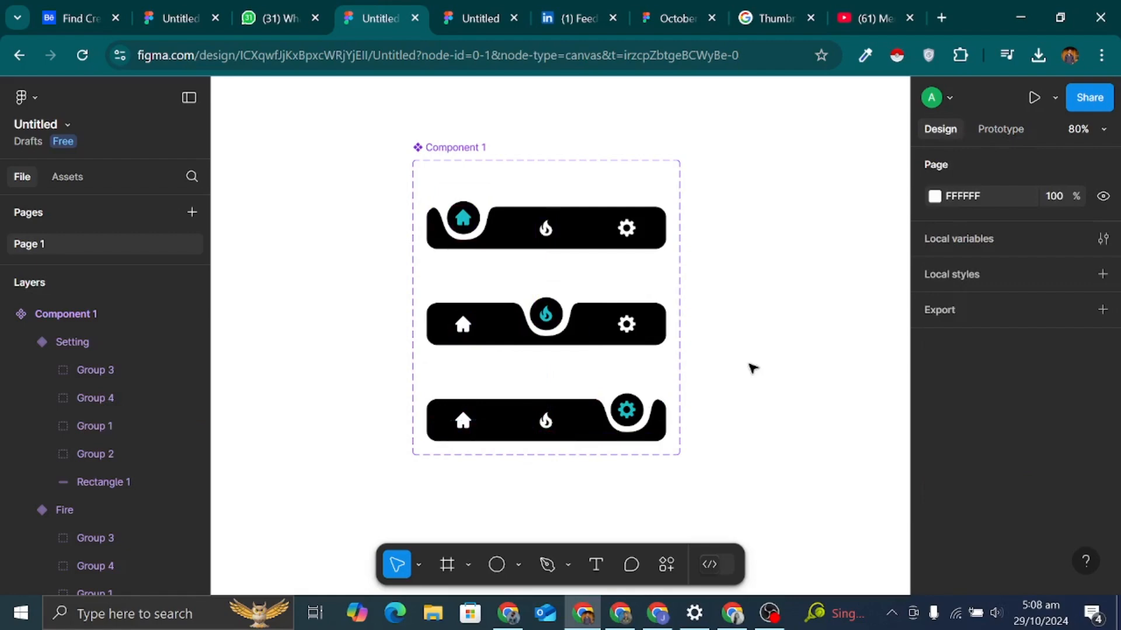
# Step: Link the Home variant's flame icon to the Fire variant with an On click, Smart animate, Gentle, 800ms interaction
pyautogui.click(546, 420)
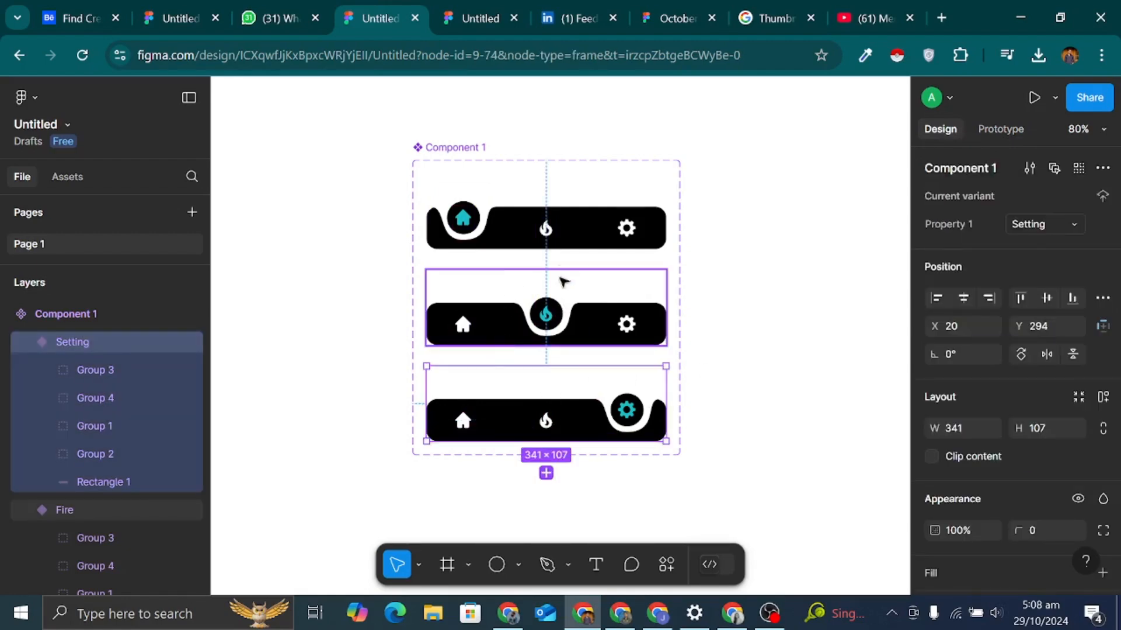
pyautogui.click(546, 233)
pyautogui.click(549, 233)
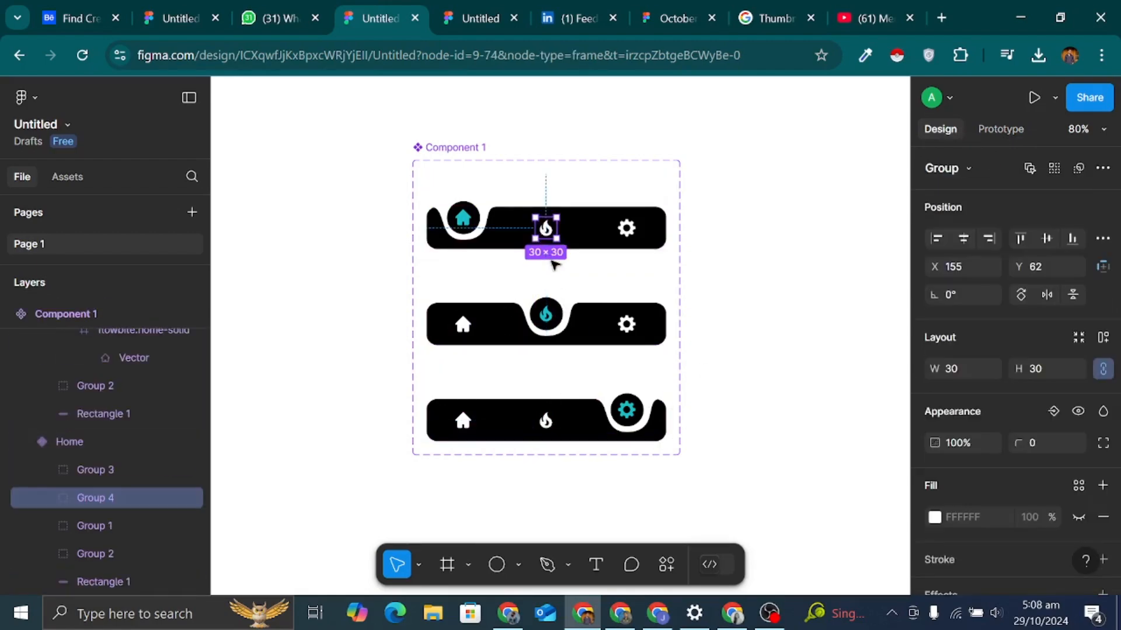
pyautogui.click(1002, 130)
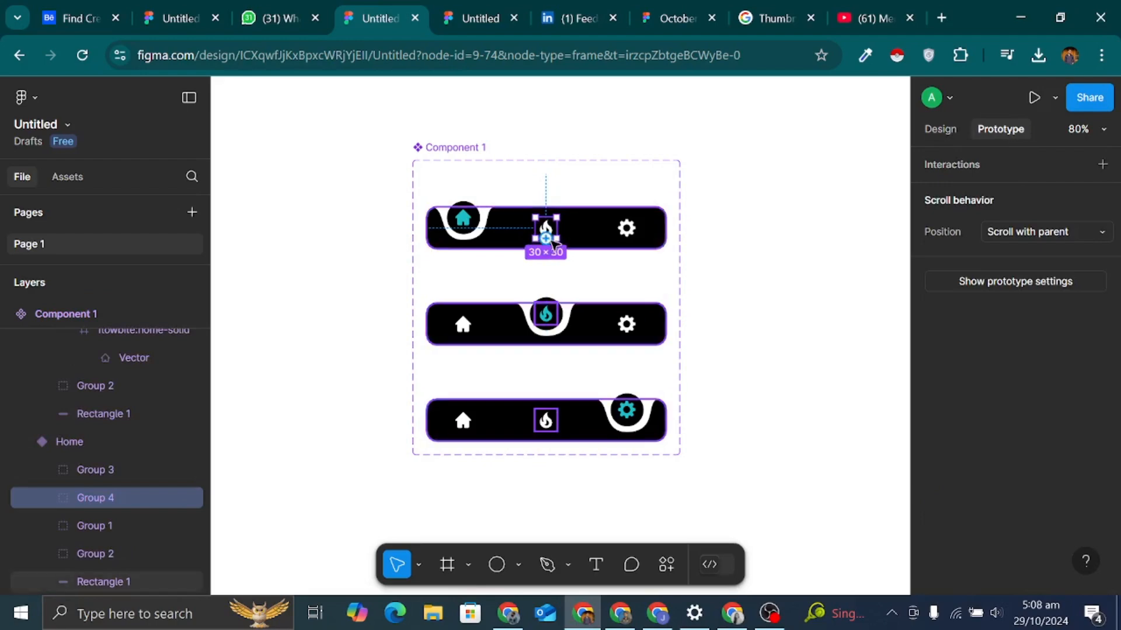
pyautogui.moveTo(556, 282); pyautogui.dragTo(550, 320)
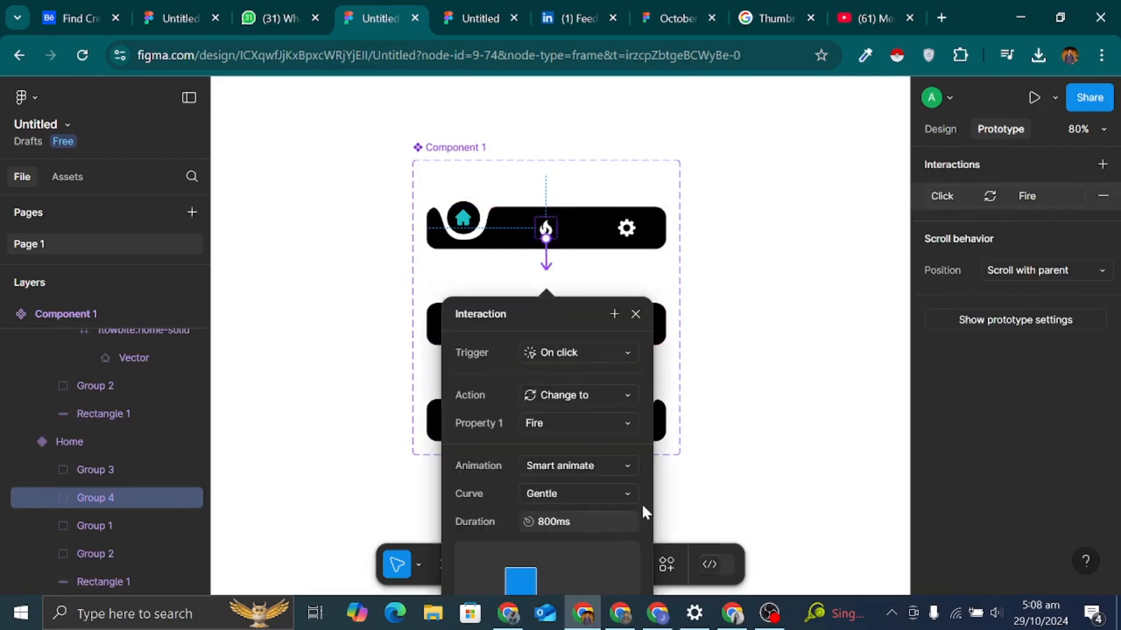
pyautogui.click(708, 474)
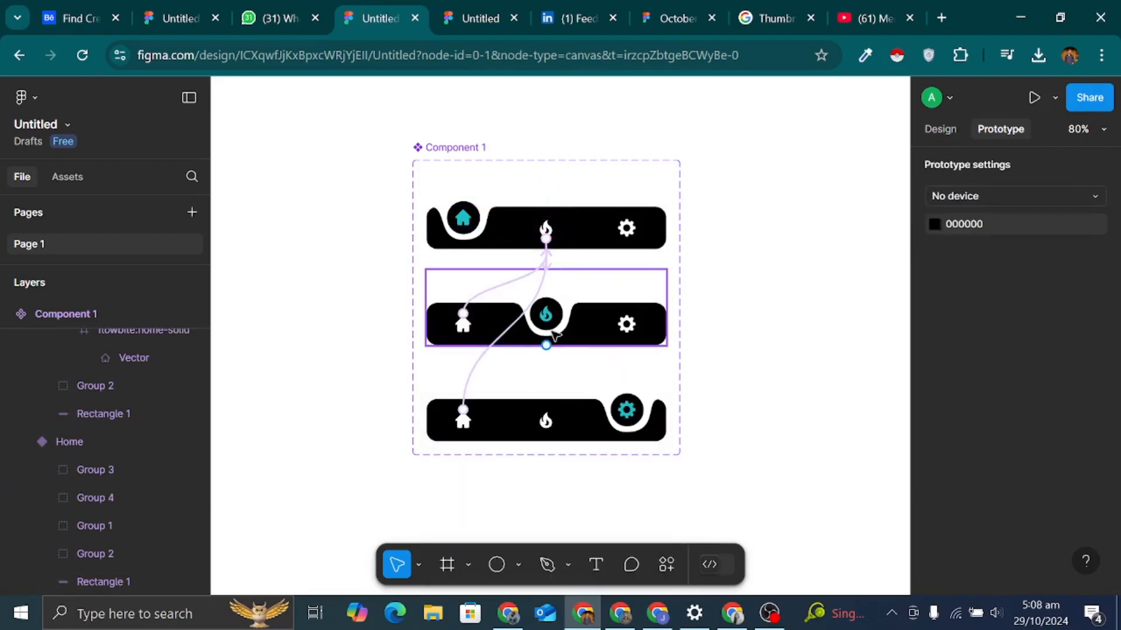
# Step: Link the Setting variant's flame icon to the Fire variant with a prototype interaction
pyautogui.click(546, 420)
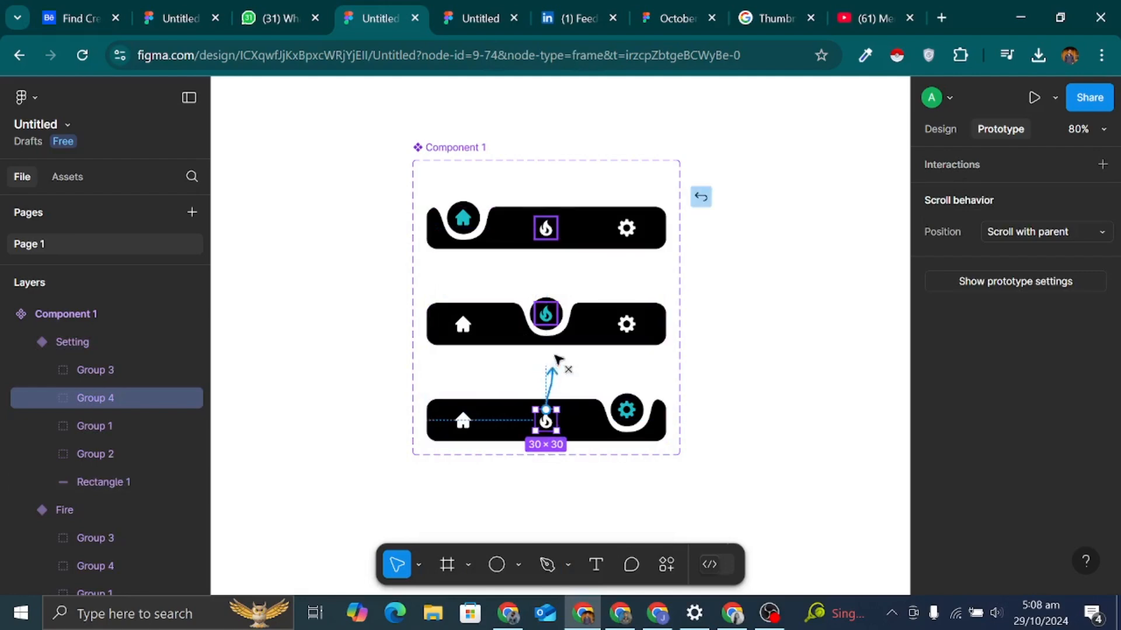
pyautogui.moveTo(557, 359); pyautogui.dragTo(546, 315)
pyautogui.click(733, 392)
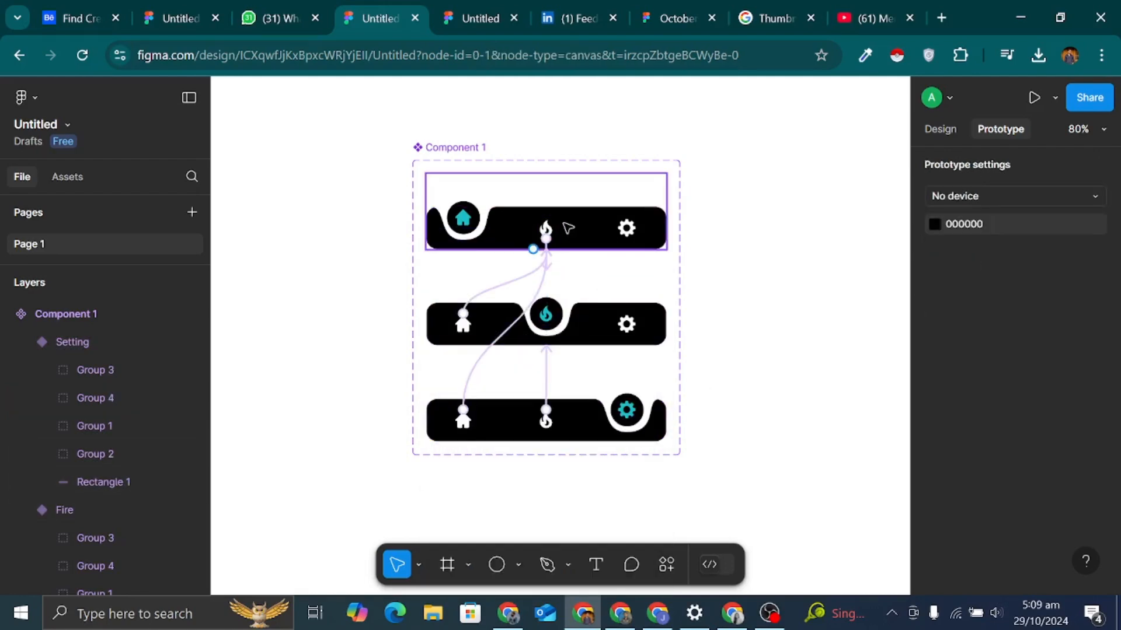
# Step: Link the Home variant's gear icon to the Setting variant with a prototype interaction
pyautogui.click(633, 232)
pyautogui.click(633, 228)
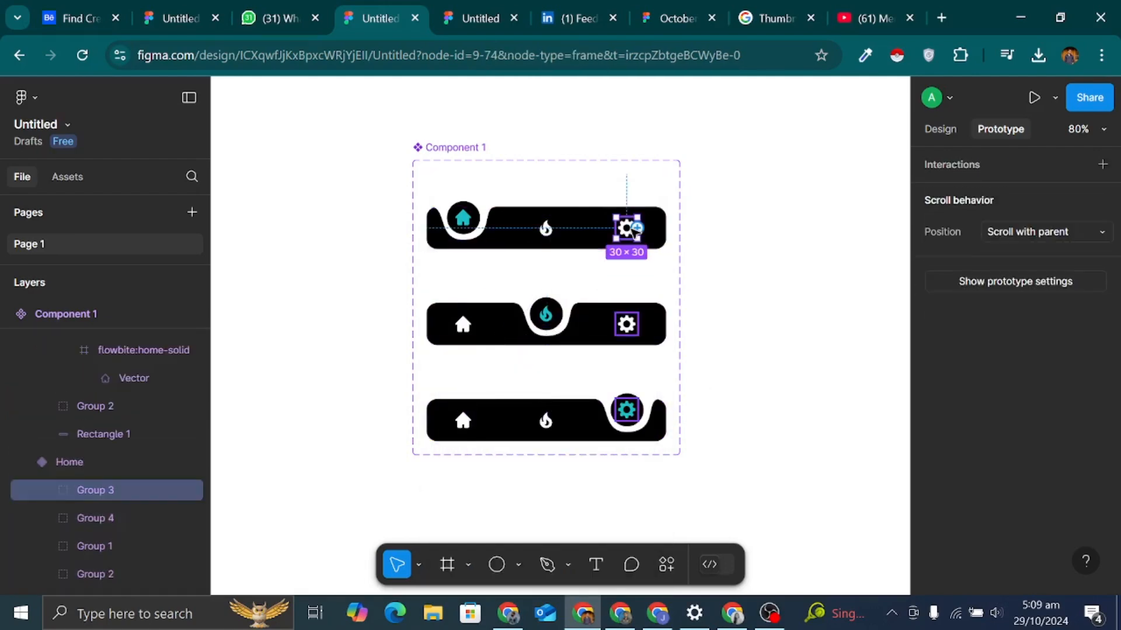
pyautogui.moveTo(638, 228); pyautogui.dragTo(627, 418)
# Step: Link the Fire variant's gear icon to the Setting variant with an On click, Change to interaction using Smart animate, Gentle
pyautogui.click(640, 320)
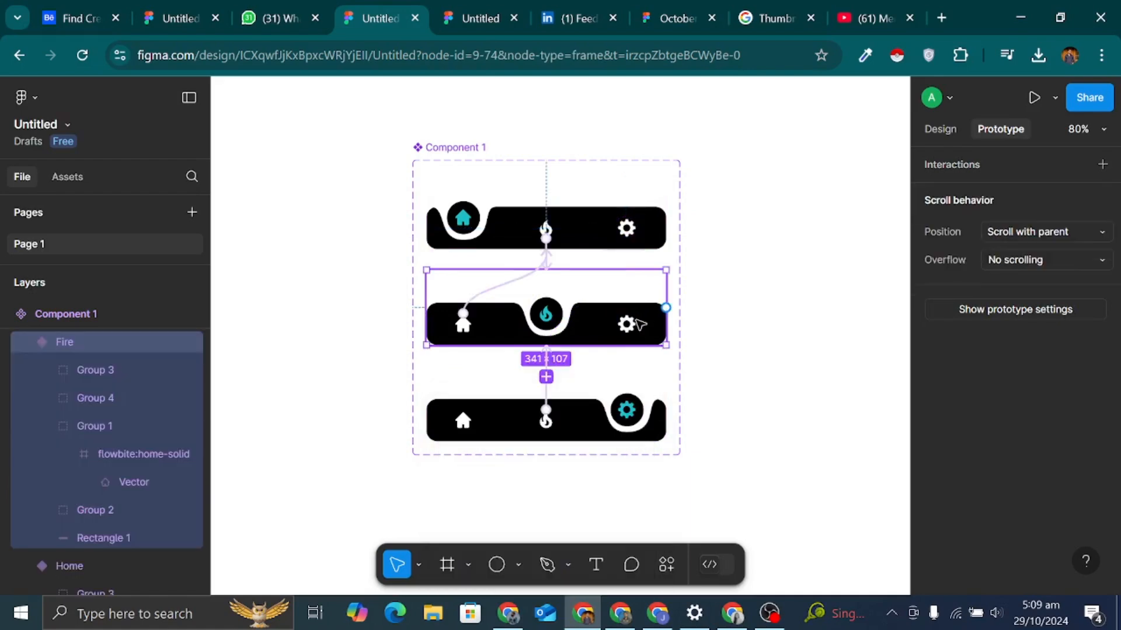
pyautogui.click(636, 324)
pyautogui.moveTo(639, 324); pyautogui.dragTo(626, 414)
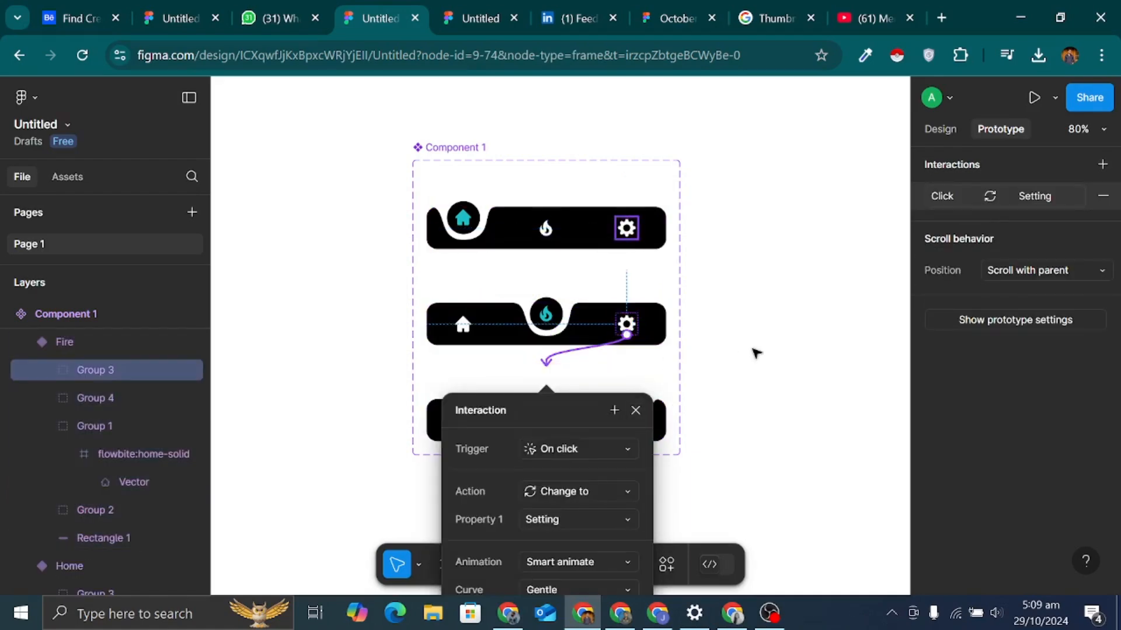
pyautogui.click(753, 350)
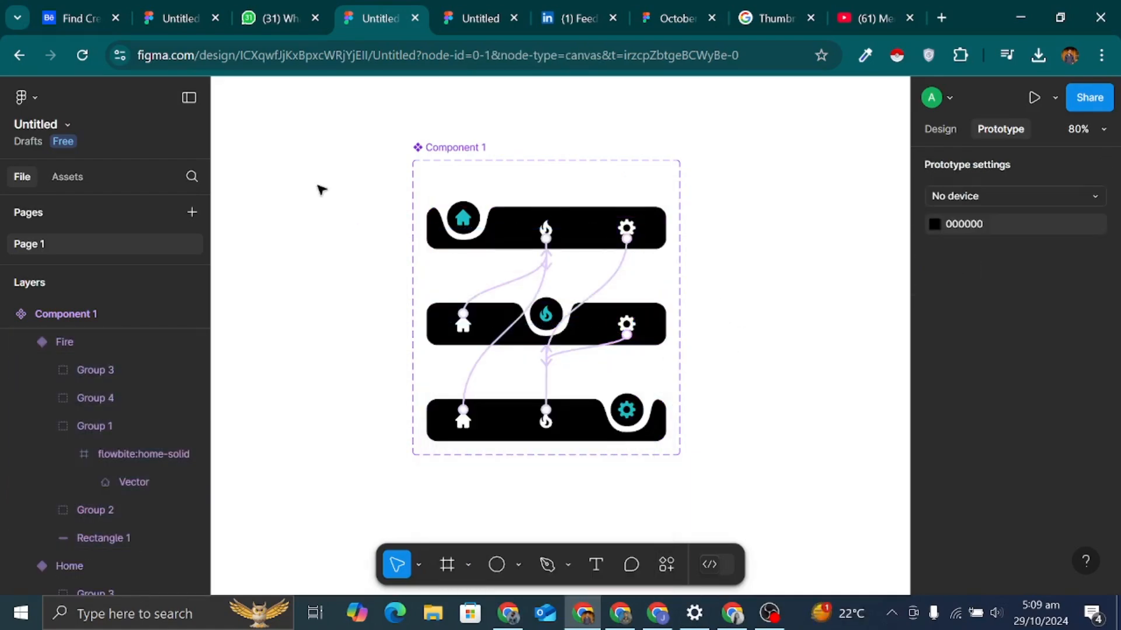
# Step: Draw an empty frame about 643 × 433 to the right of the component set
pyautogui.scroll(-3, 320, 187)
pyautogui.click(468, 564)
pyautogui.click(492, 479)
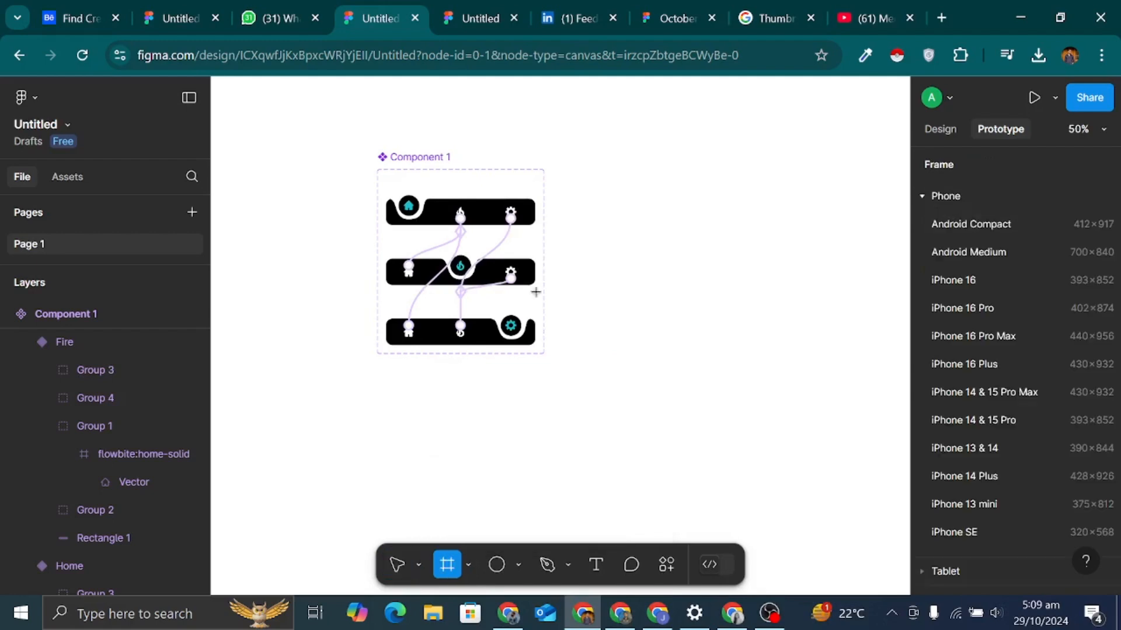
pyautogui.moveTo(590, 156); pyautogui.dragTo(872, 344)
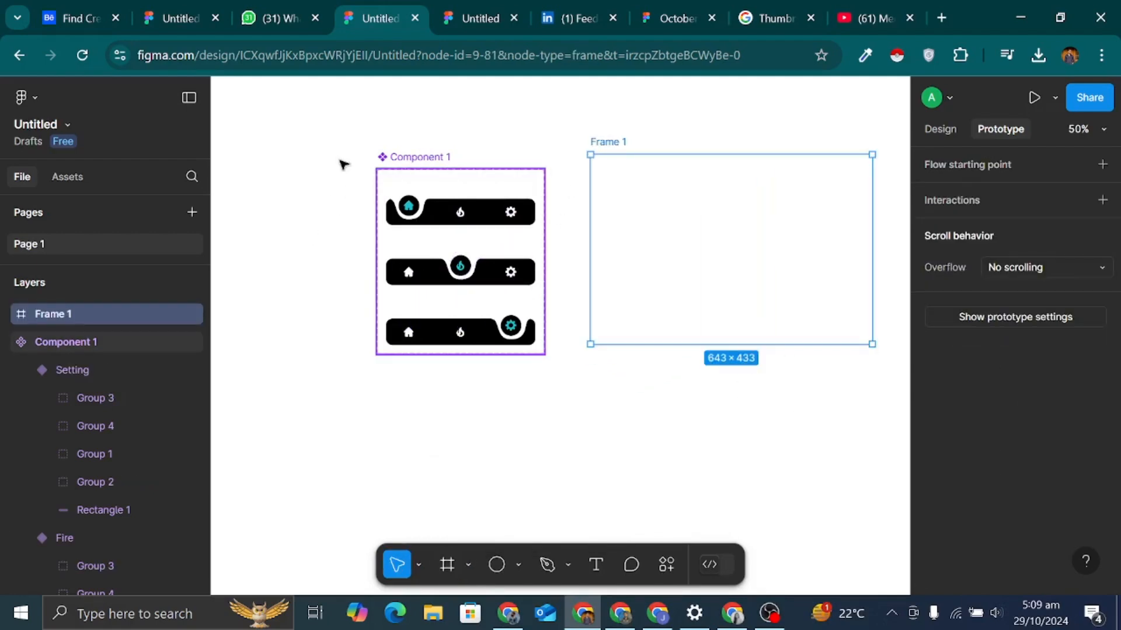
# Step: Place an instance of the local Component 1 navigation bar inside the new frame's upper half
pyautogui.click(71, 173)
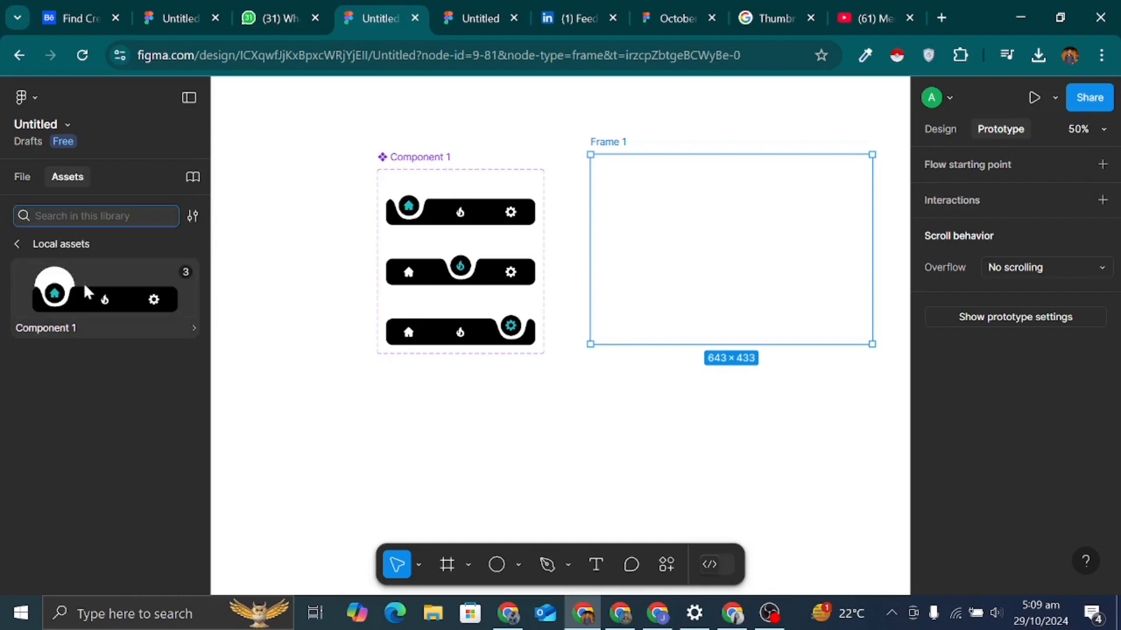
pyautogui.moveTo(83, 282); pyautogui.dragTo(713, 220)
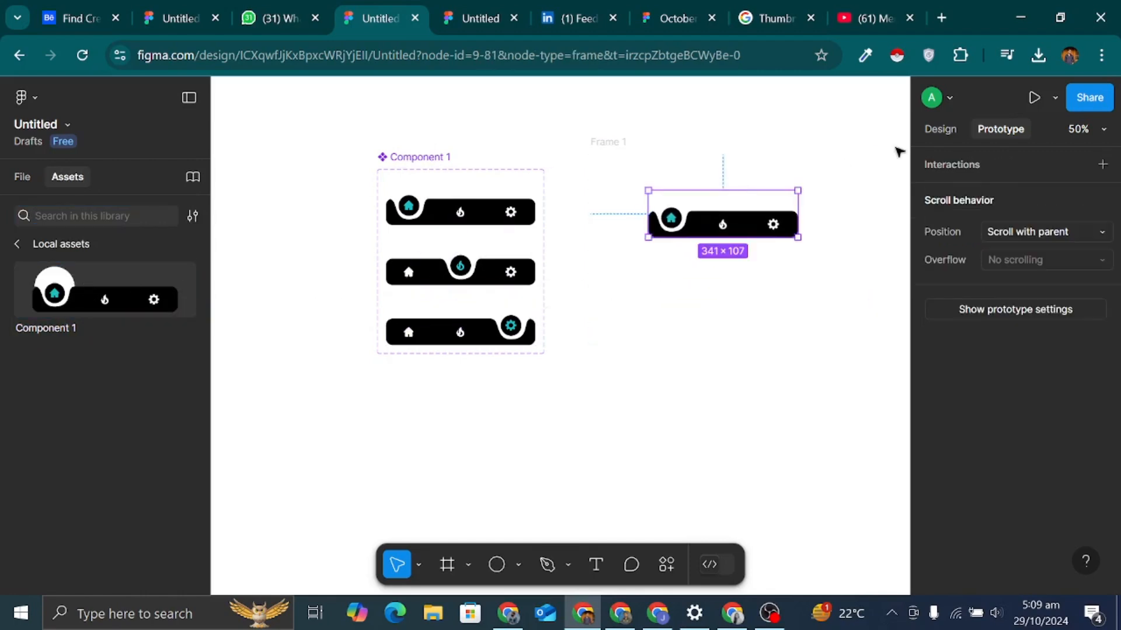
pyautogui.click(763, 130)
# Step: Present the prototype of the frame containing the navigation bar instance
pyautogui.click(614, 143)
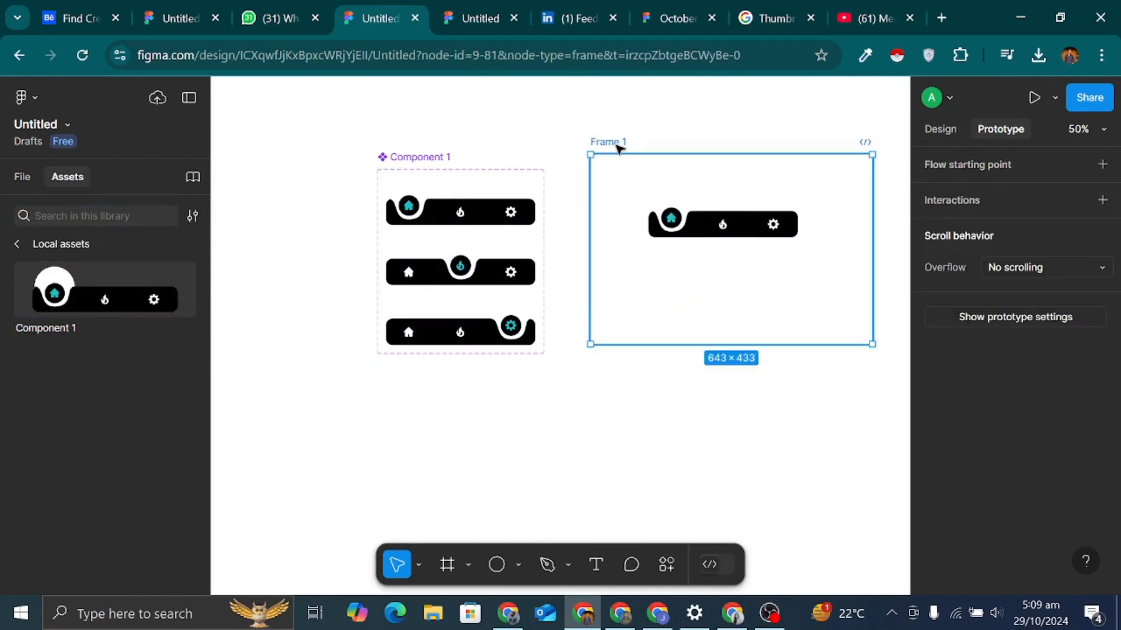
pyautogui.click(1034, 96)
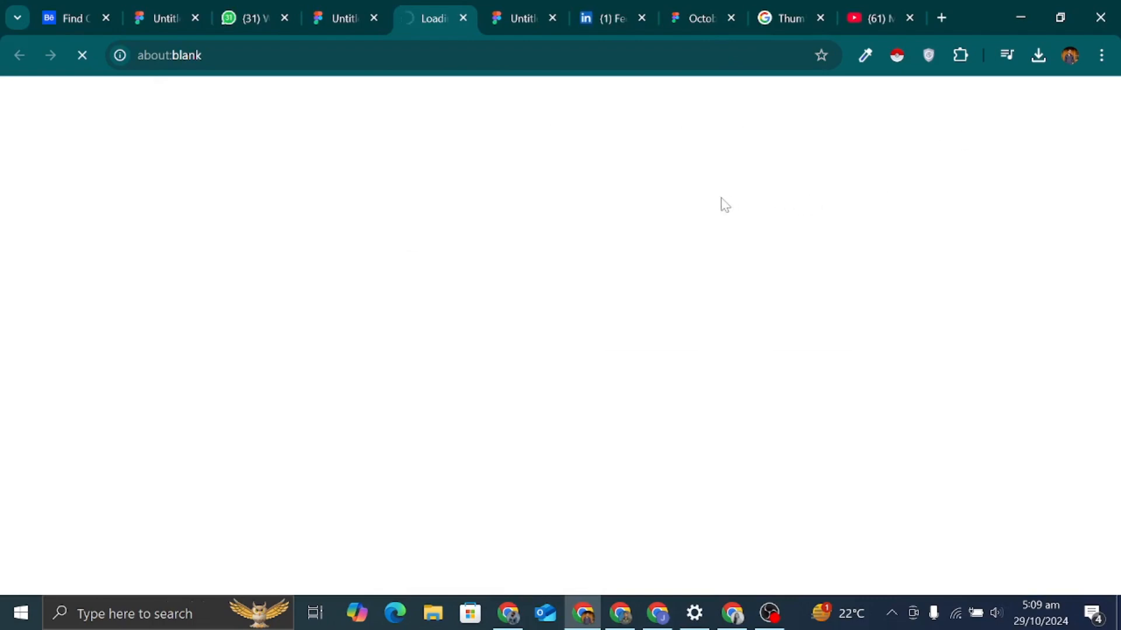